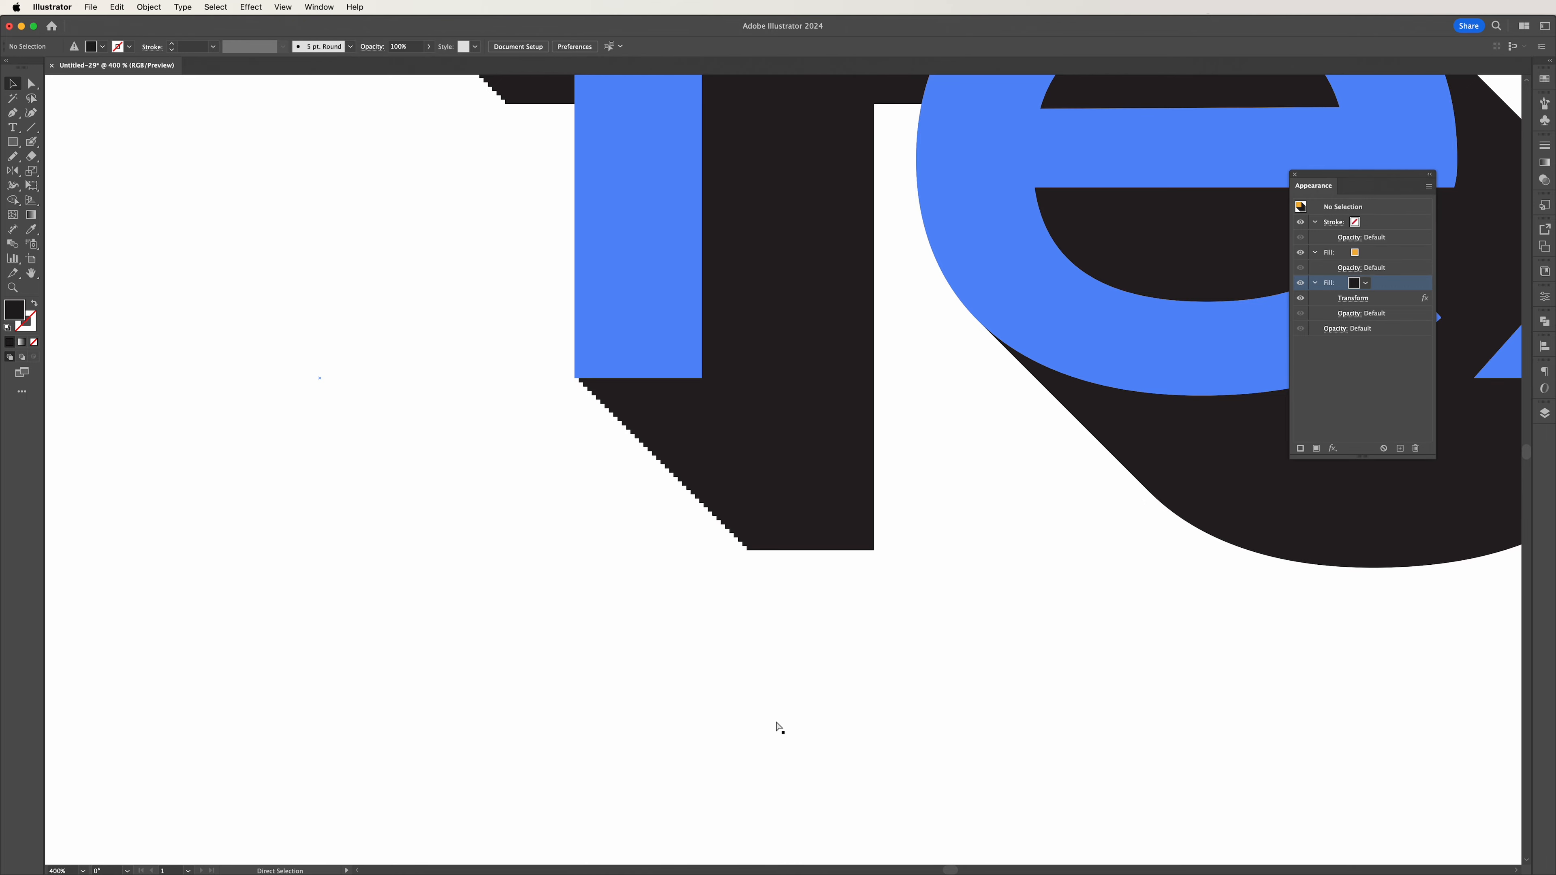
Add an Offset Path effect to the black shadow fill of the separate smaller text.
key(super+minus)
key(super+minus)
key(super+minus)
key(super+minus)
key(super+minus)
key(super+minus)
drag(772, 739, 843, 592)
click(939, 311)
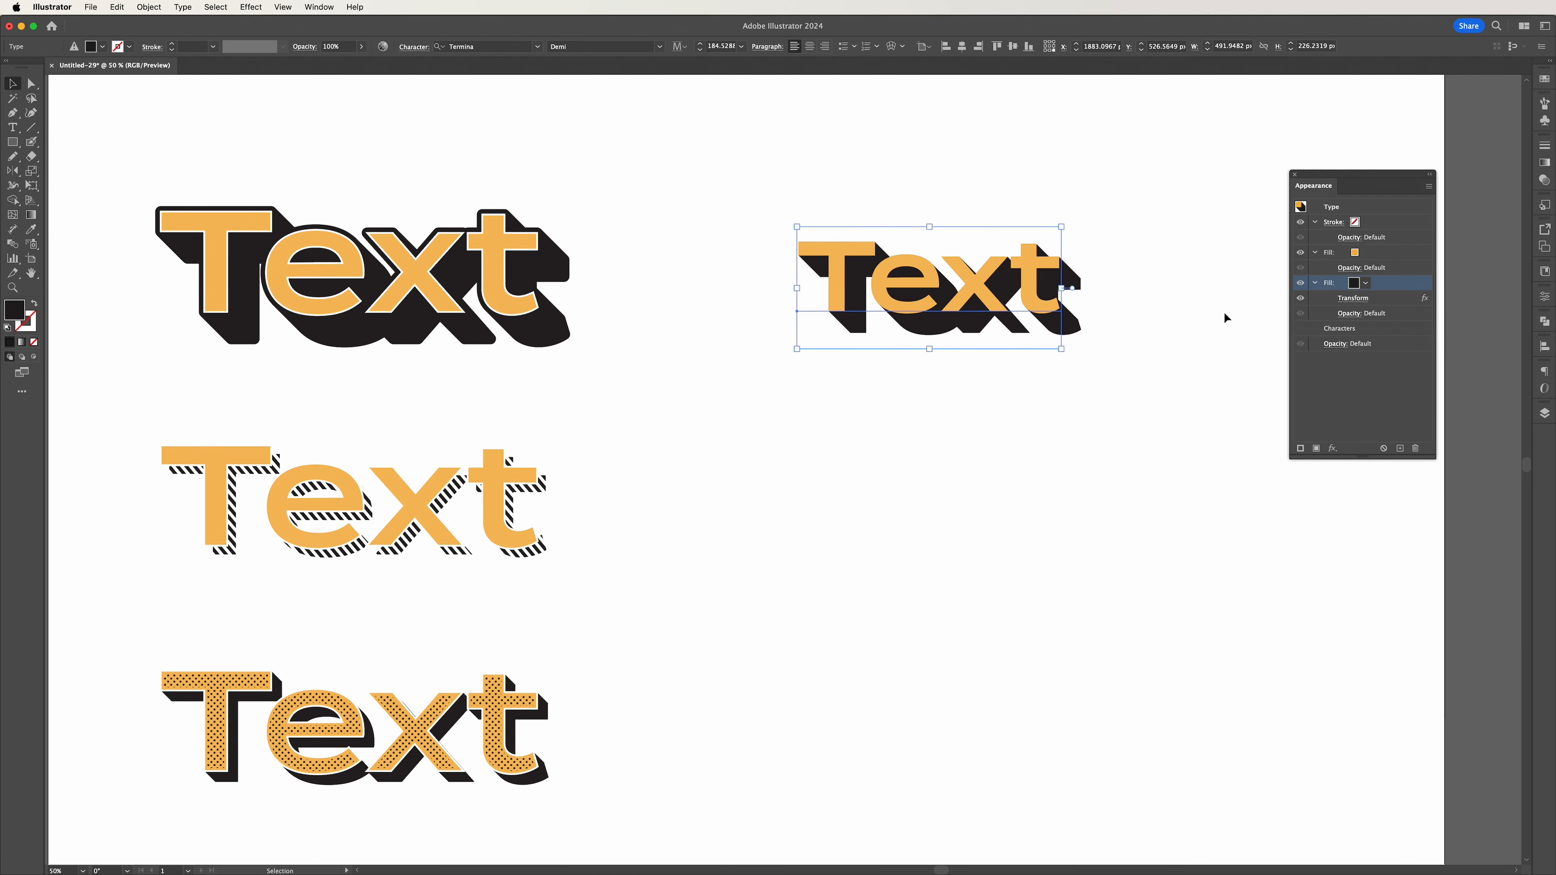
click(1332, 449)
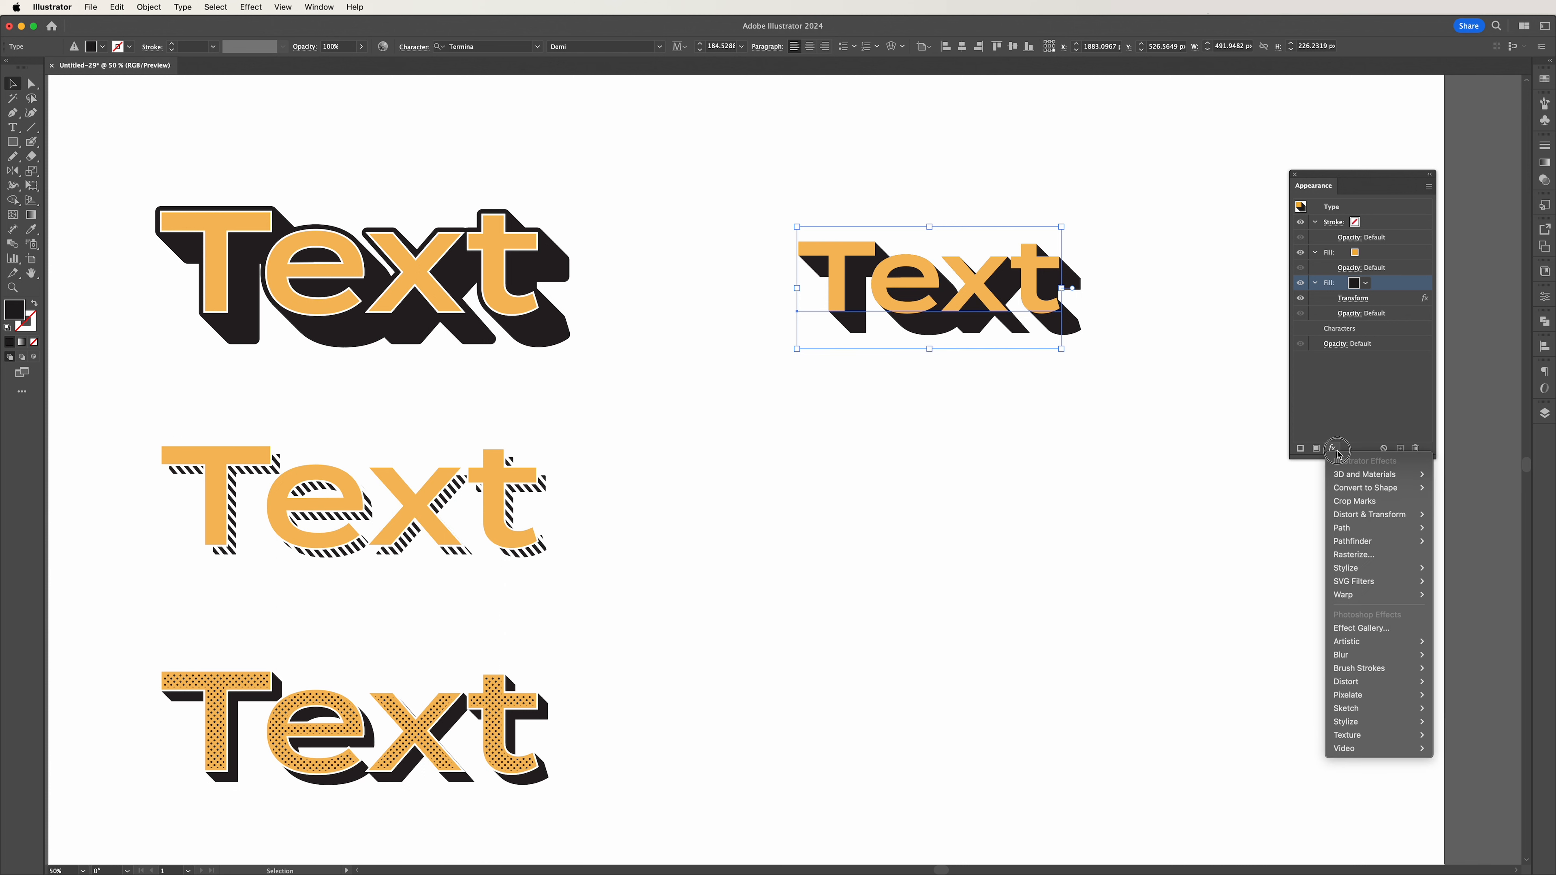
mouse_move(1357, 528)
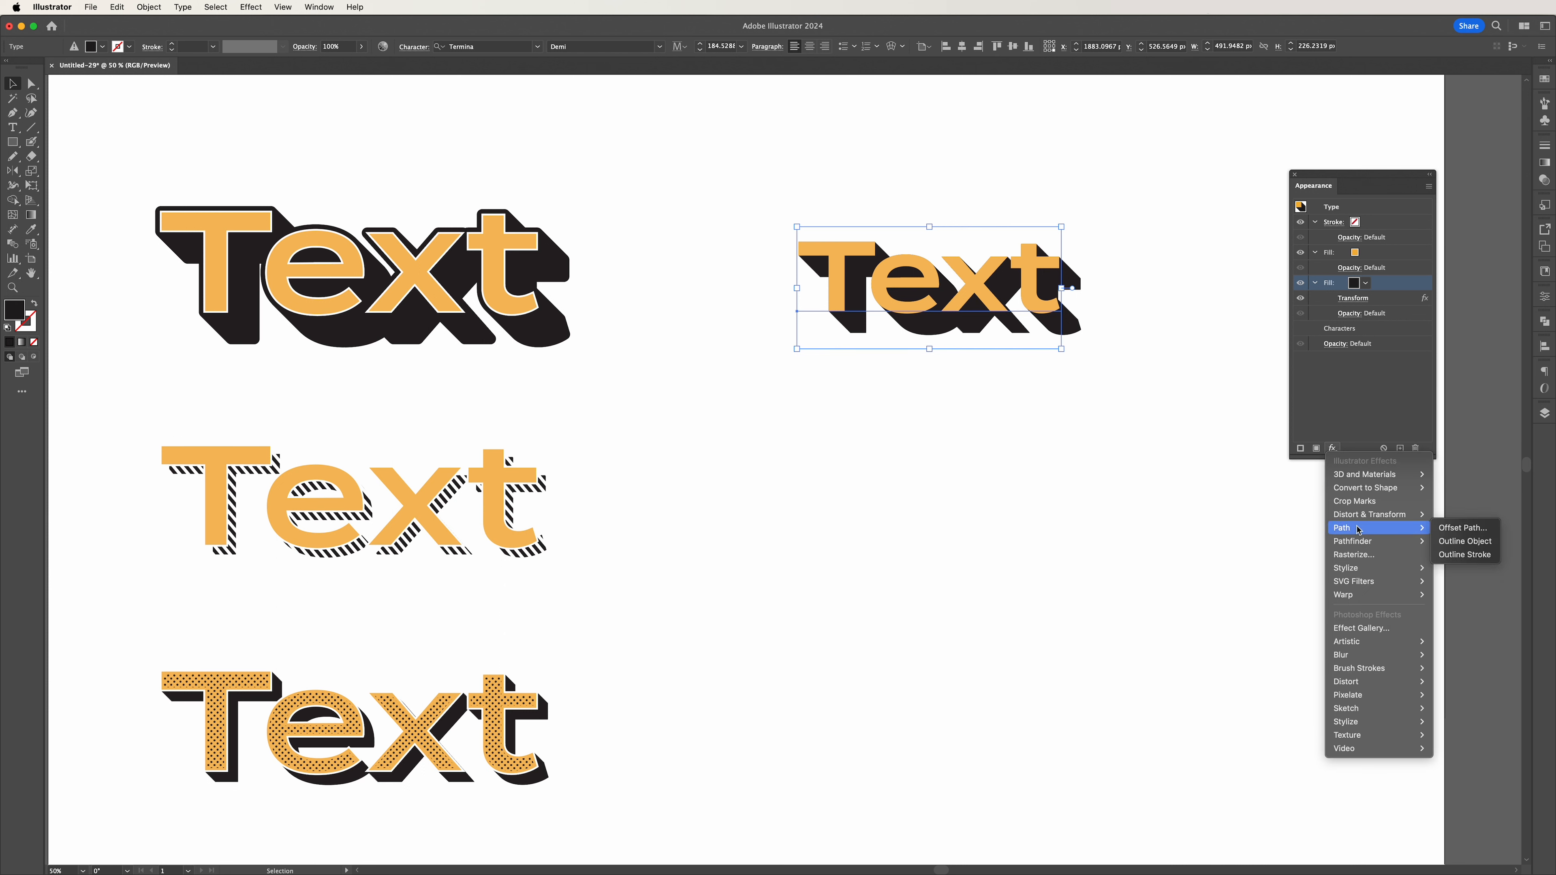
click(1458, 529)
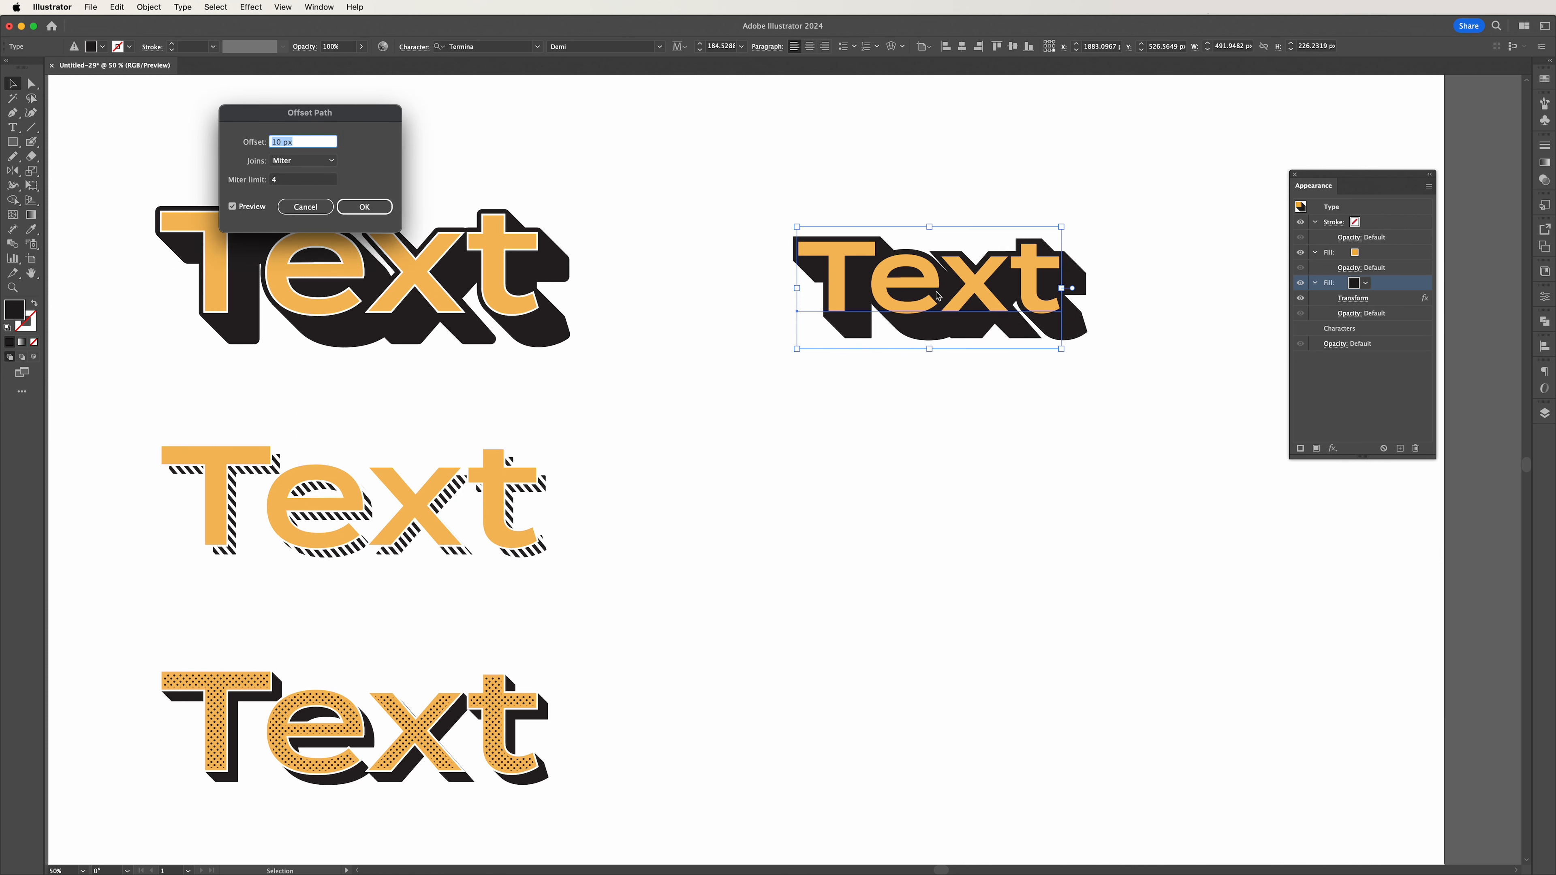
Set the path offset to 6 px with round joins and apply it to the shadow fill.
drag(334, 120, 667, 207)
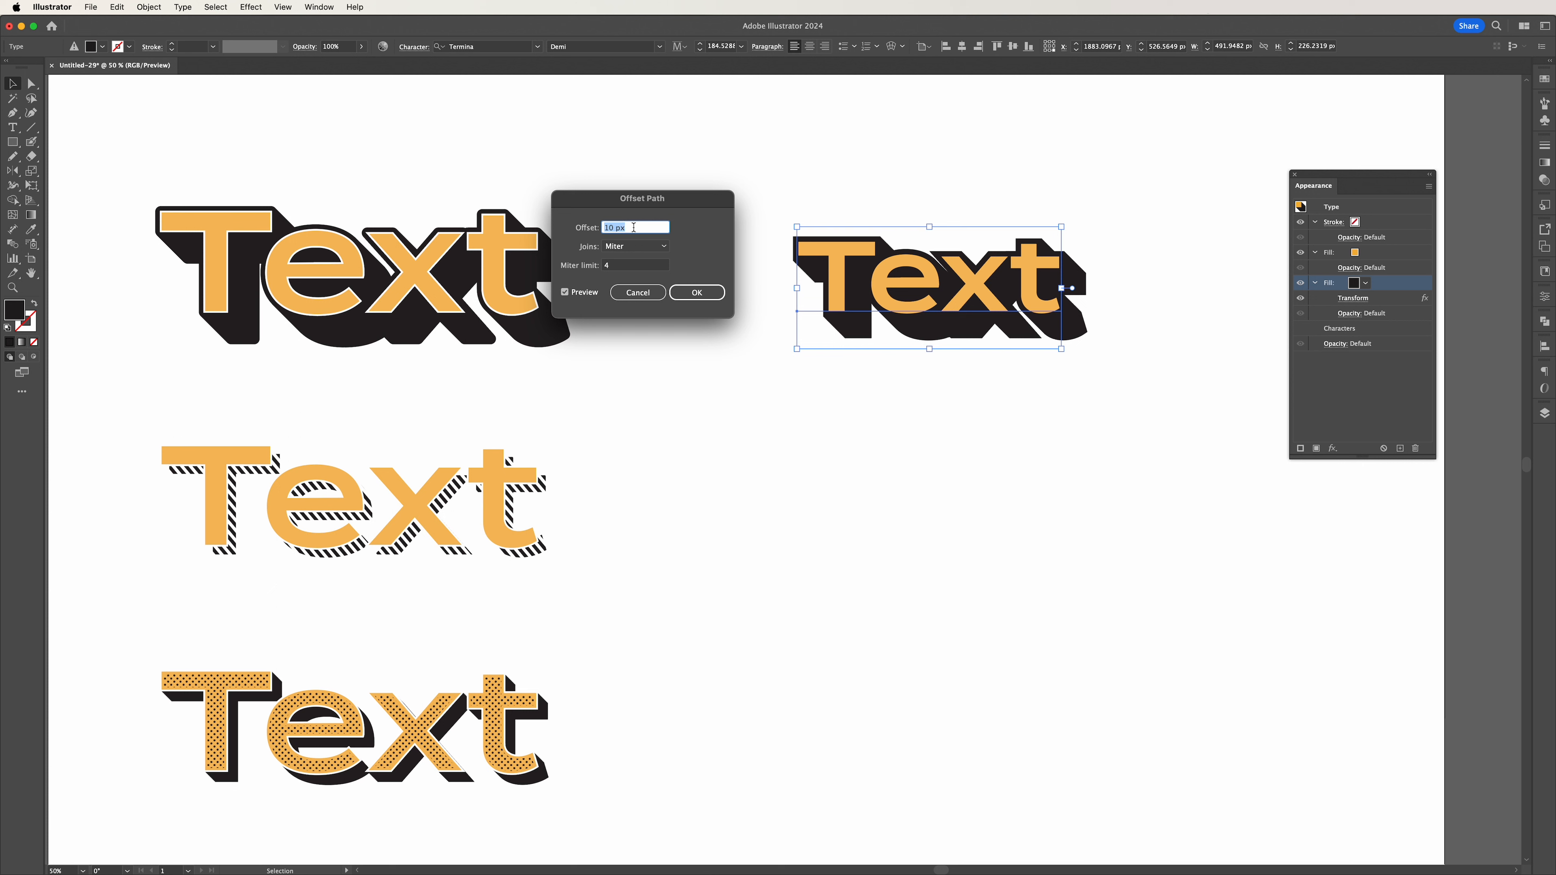
key(Down)
key(Down)
key(Down)
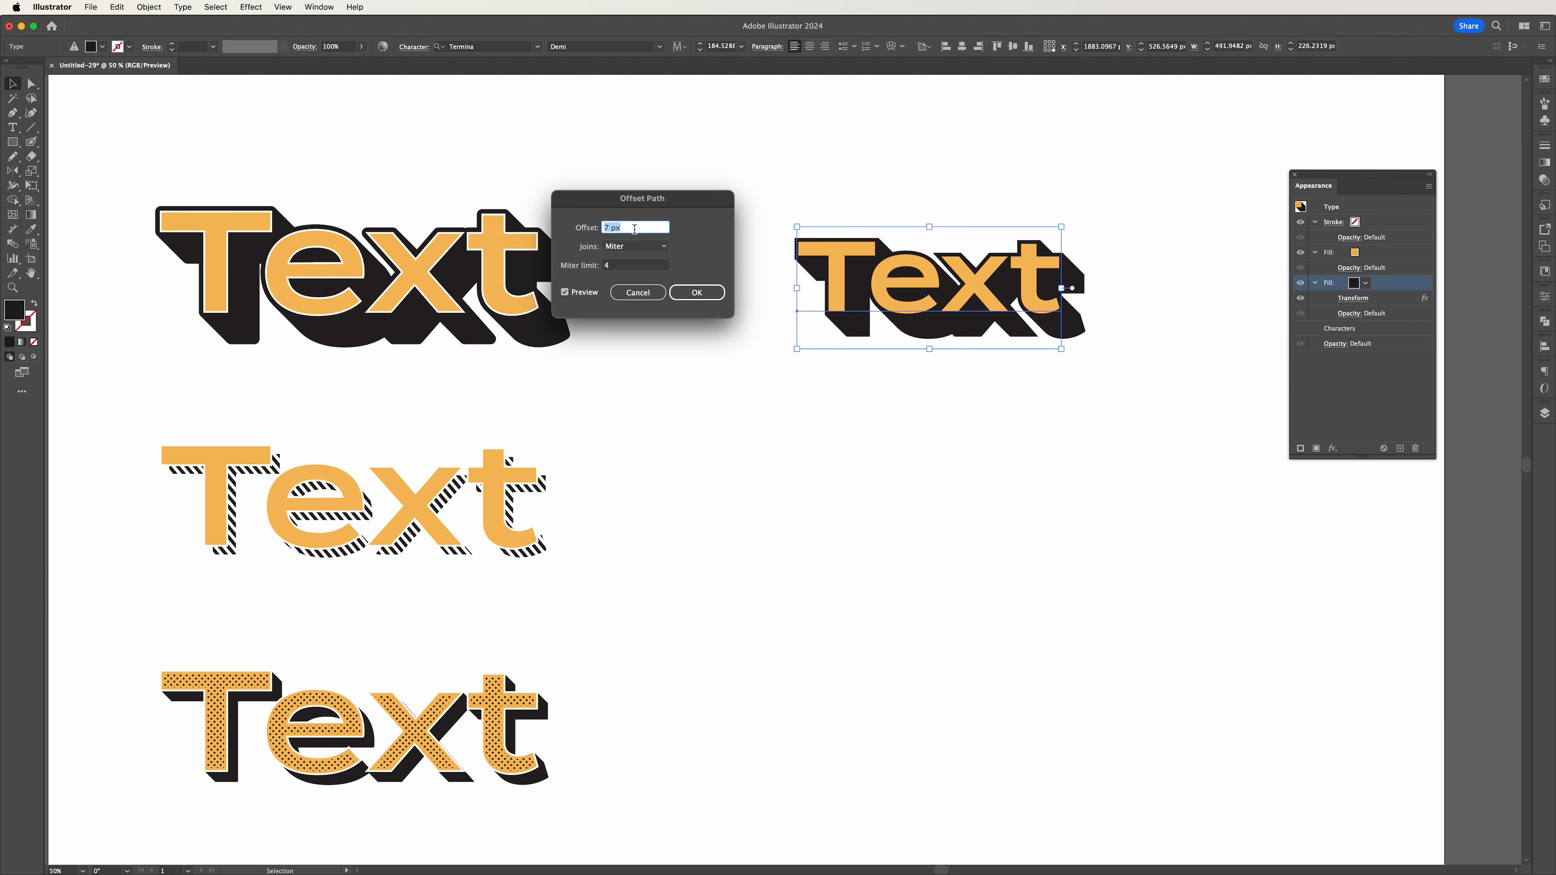
key(Down)
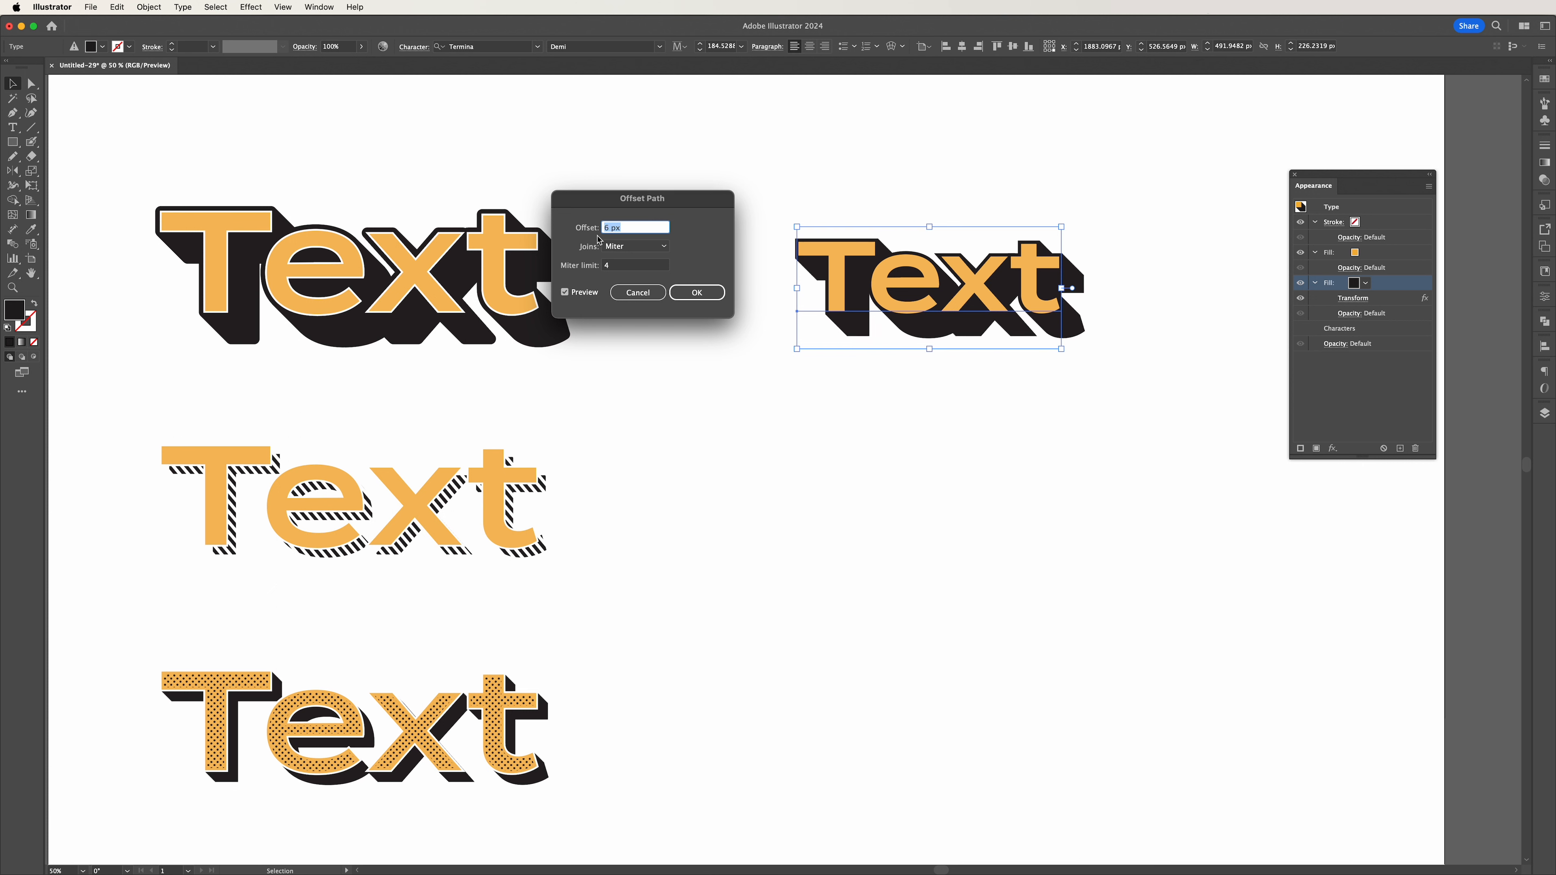
click(620, 246)
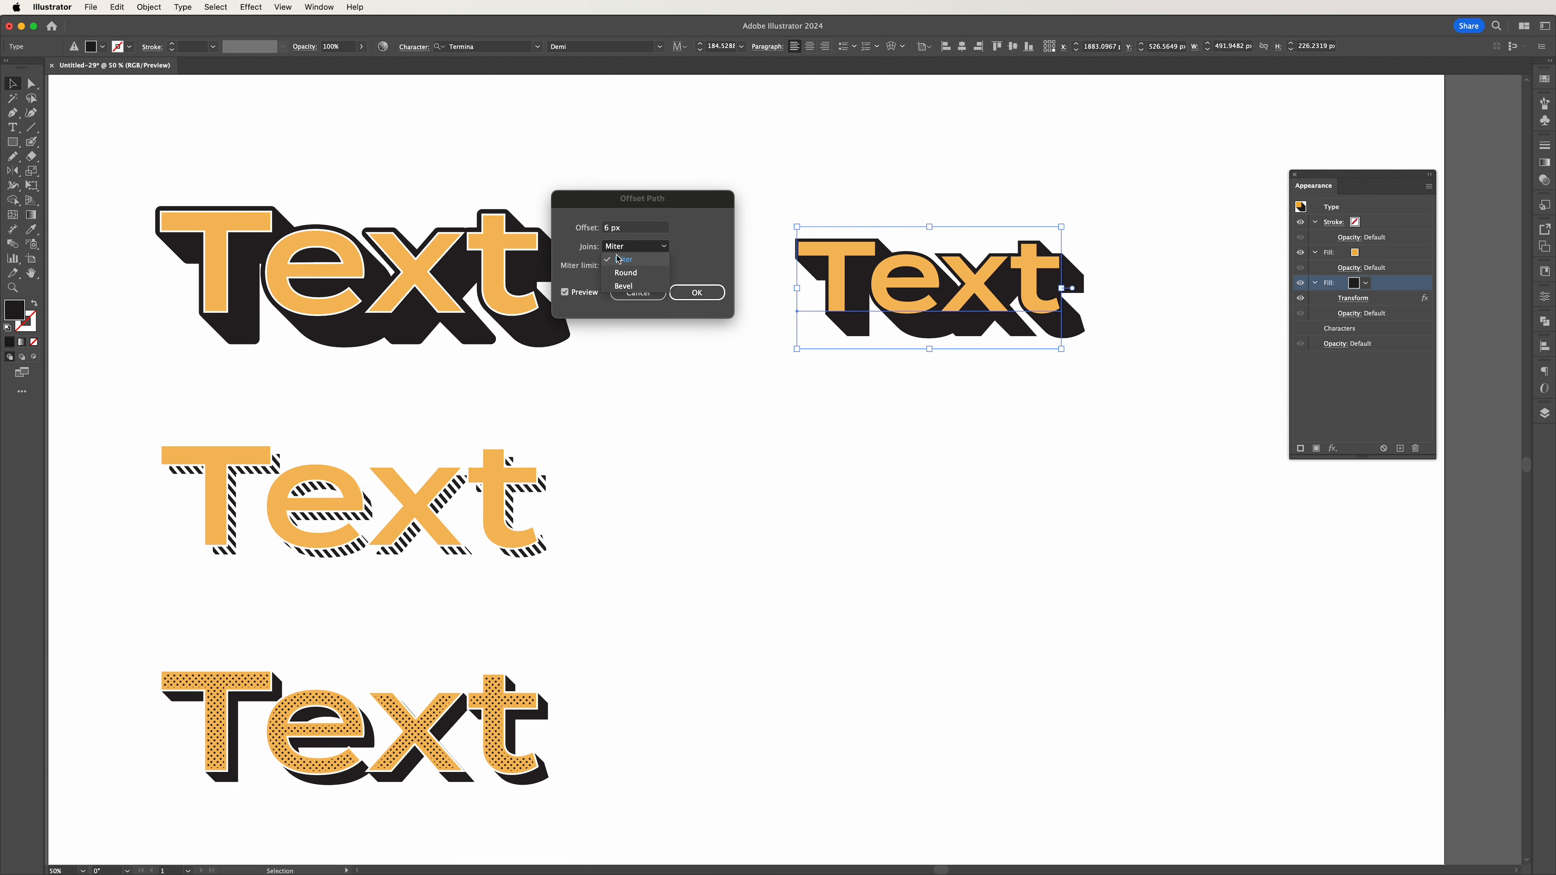
click(633, 273)
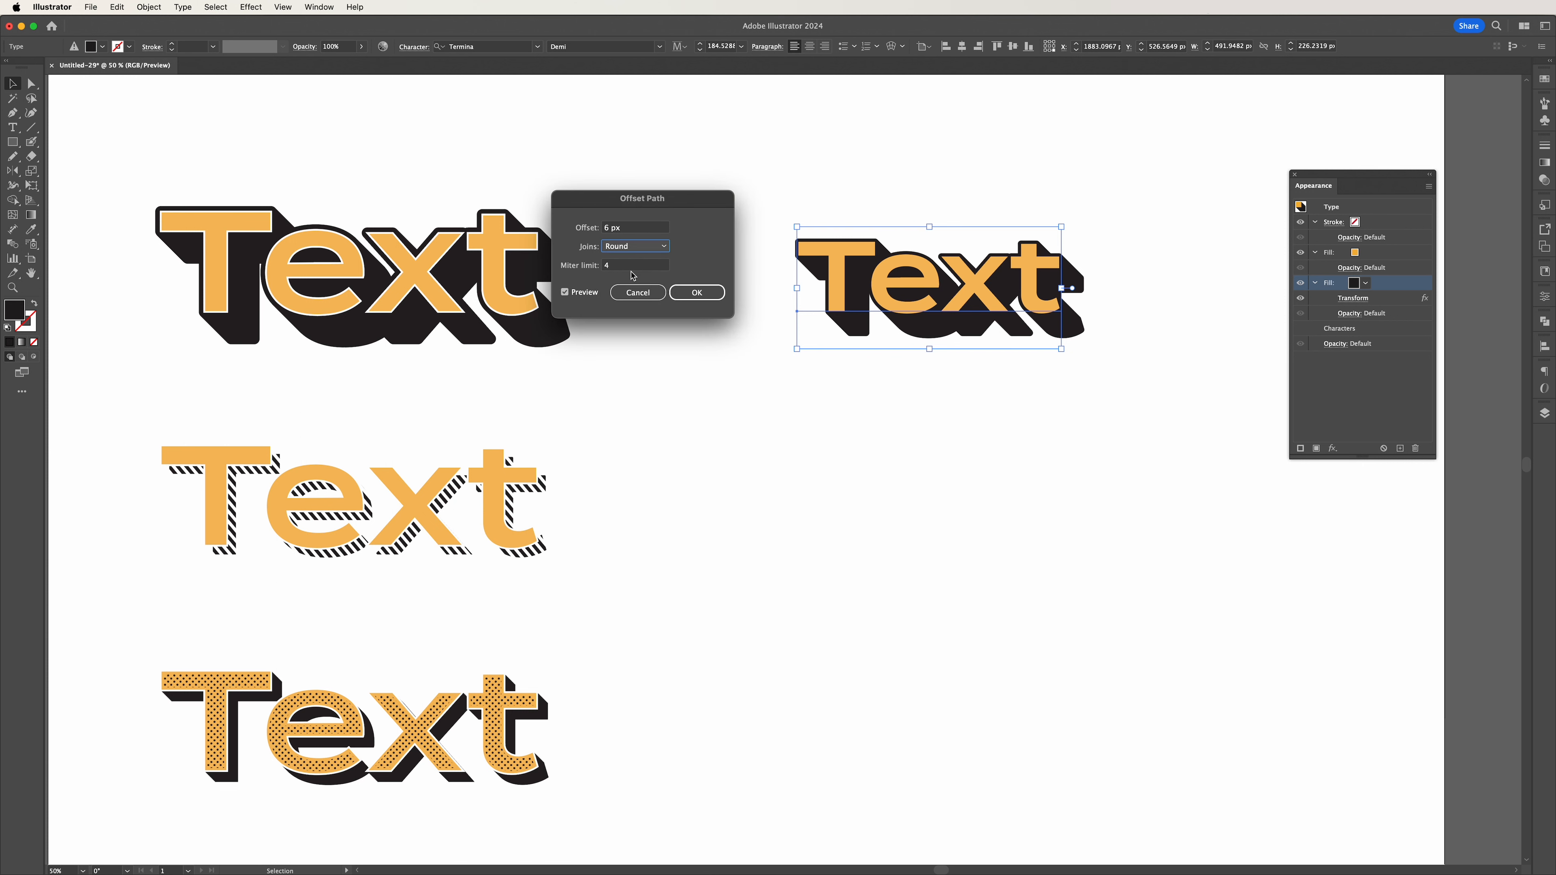
click(689, 296)
Examine the corners and edges of the offset shadow up close, including the letter T.
click(851, 452)
key(super+equal)
key(super+equal)
key(super+equal)
key(super+equal)
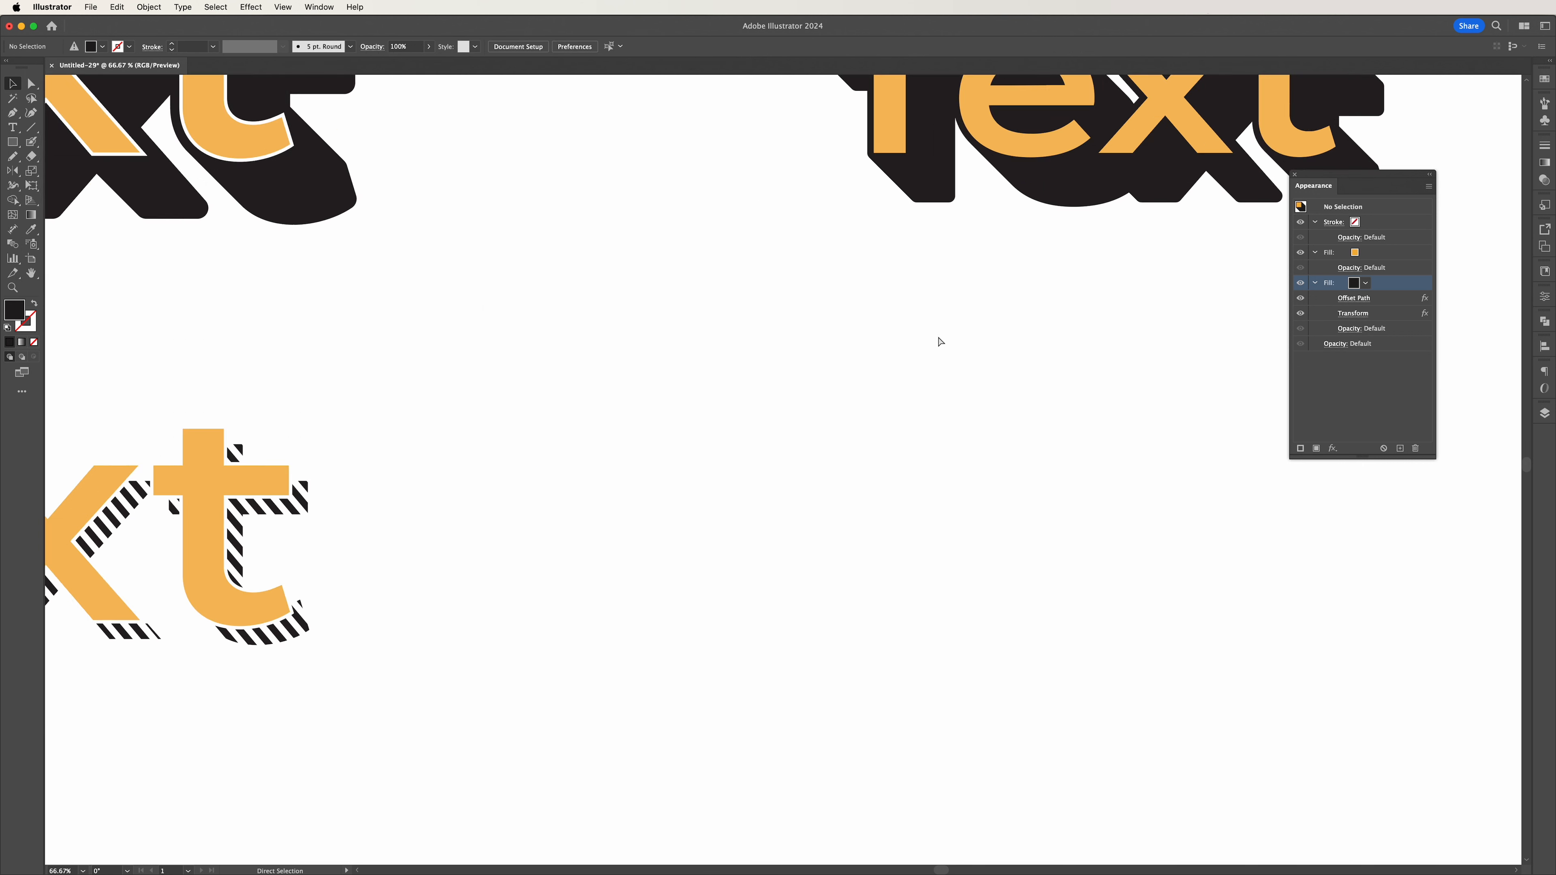
key(space)
drag(951, 238, 712, 614)
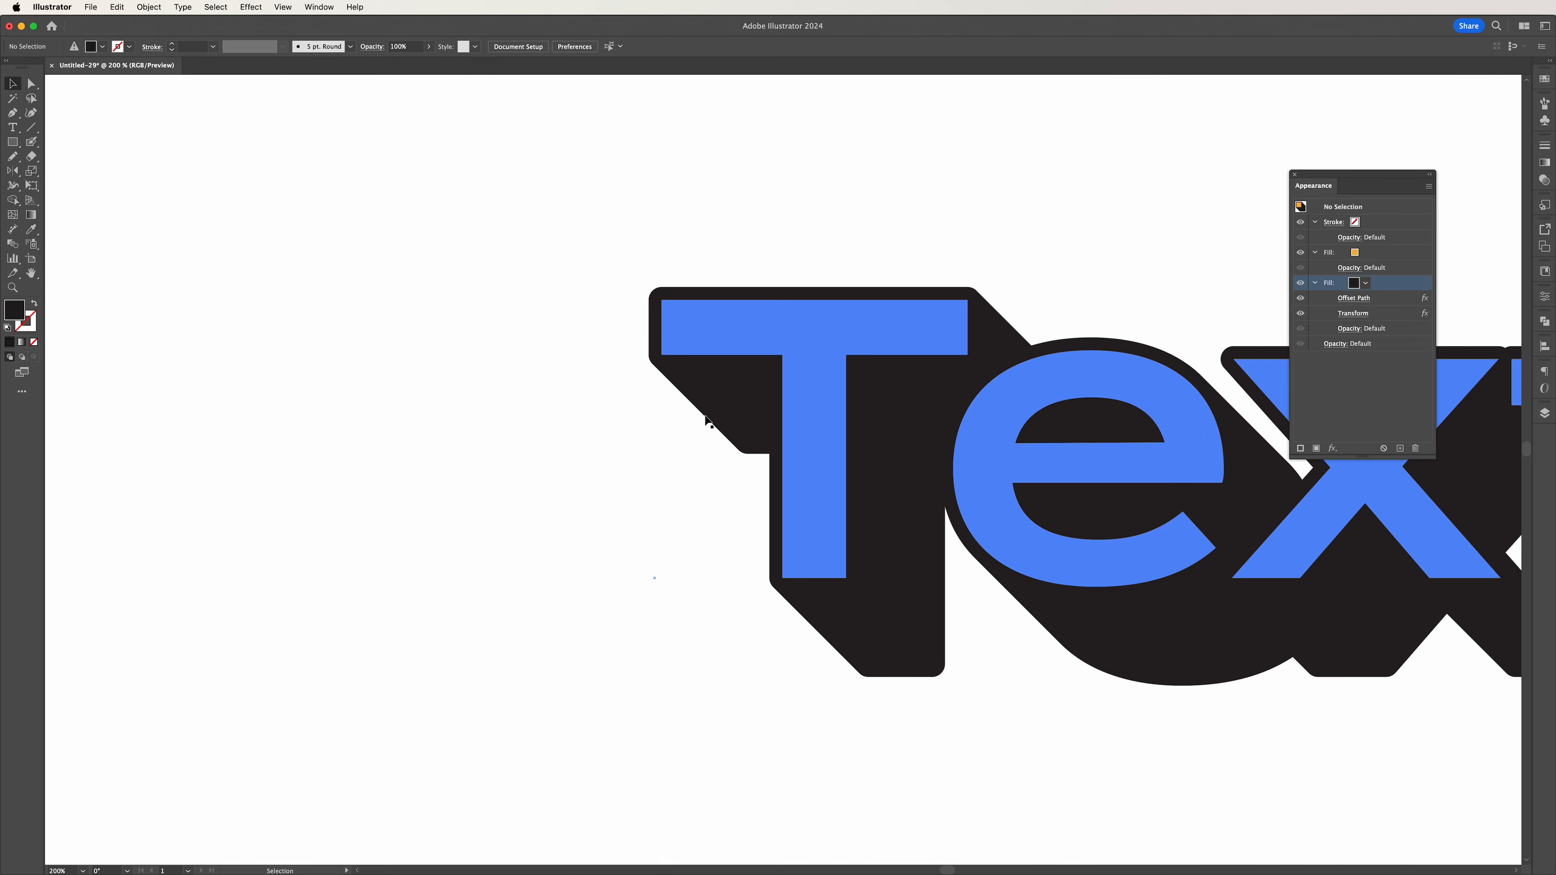
key(super+minus)
key(super+minus)
key(super+minus)
key(super+minus)
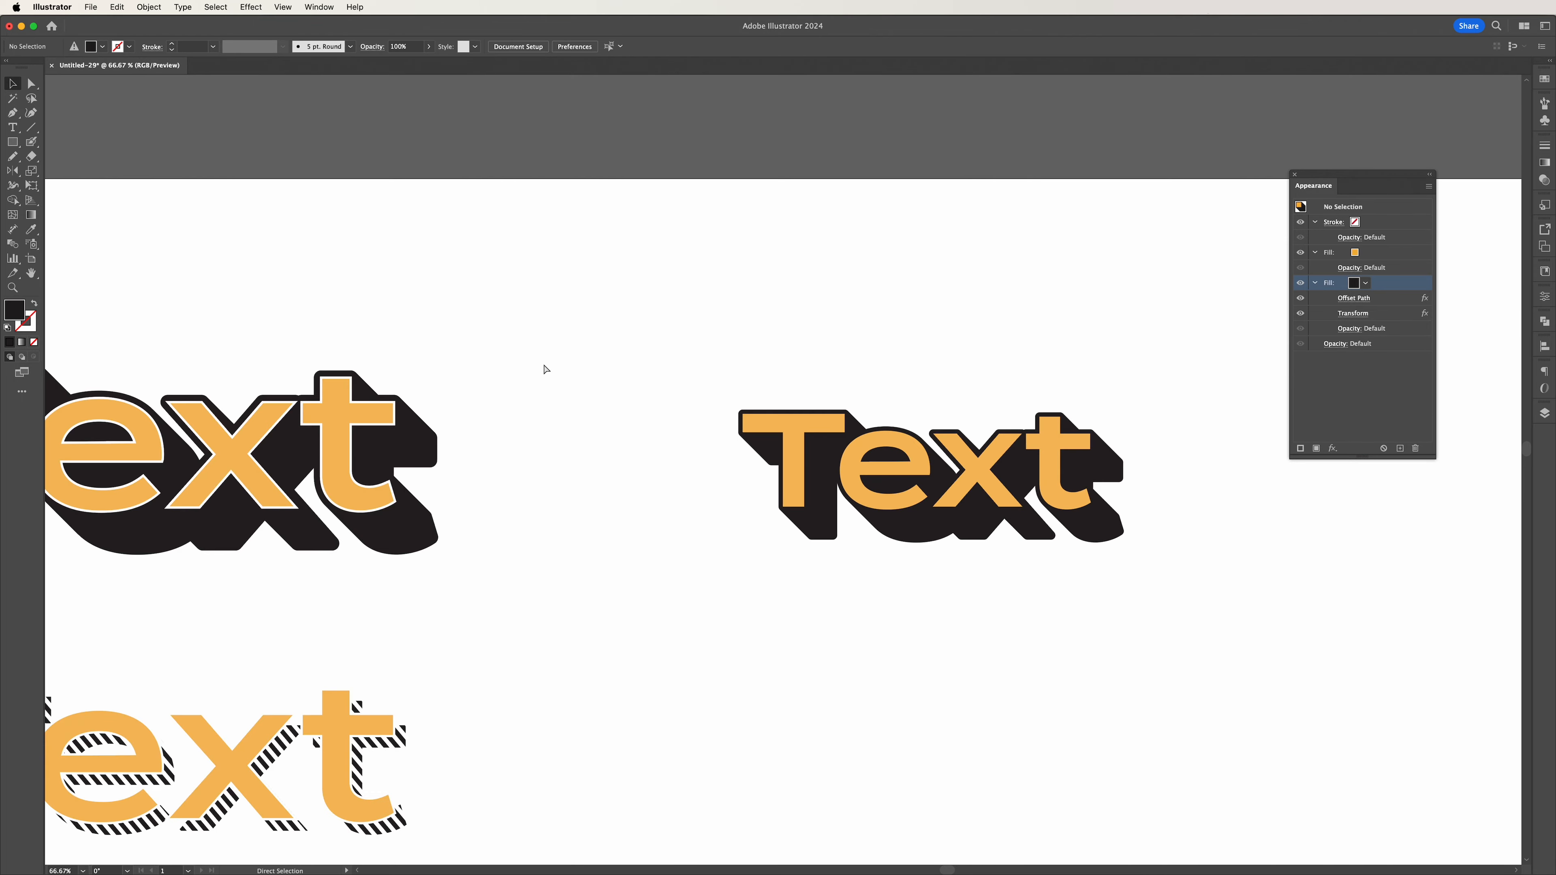
drag(650, 556, 630, 462)
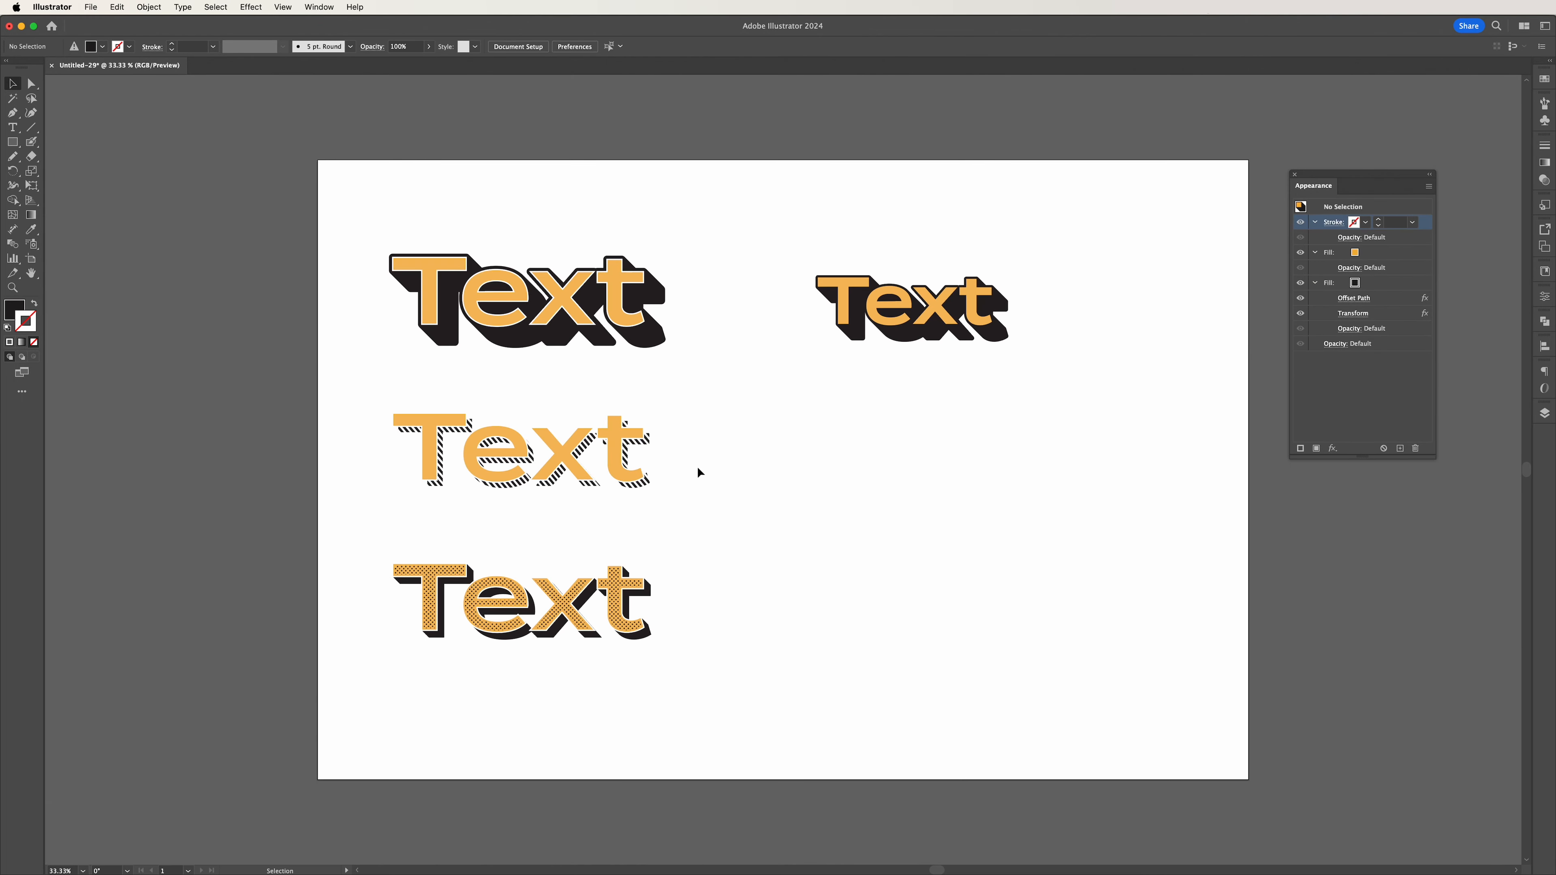
Give the shadowed text a white stroke with a weight of 3 pt.
click(917, 322)
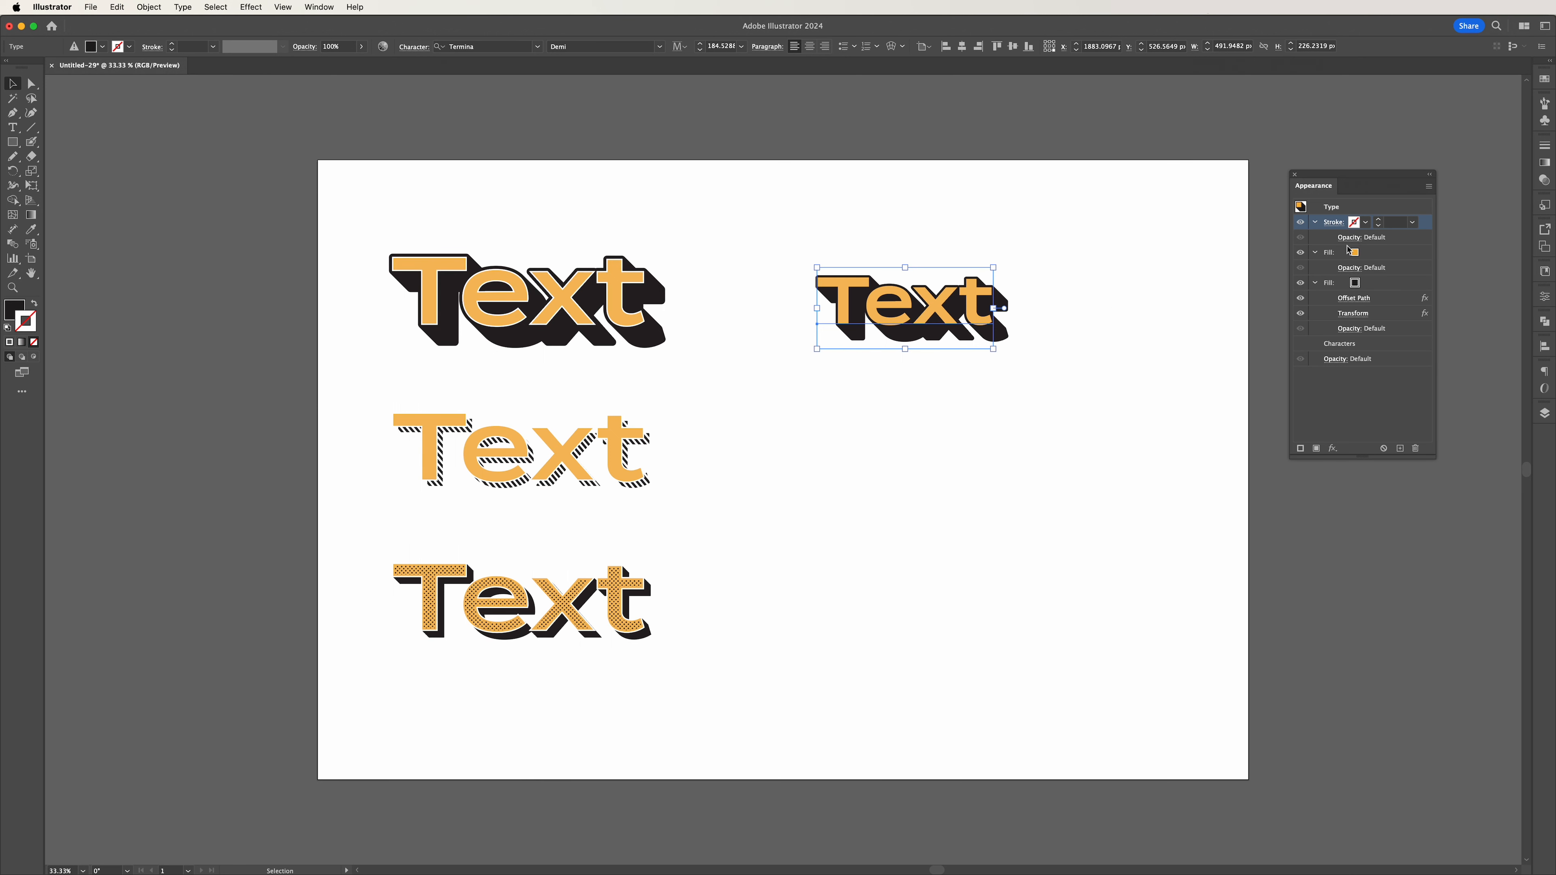
click(1366, 223)
click(1260, 245)
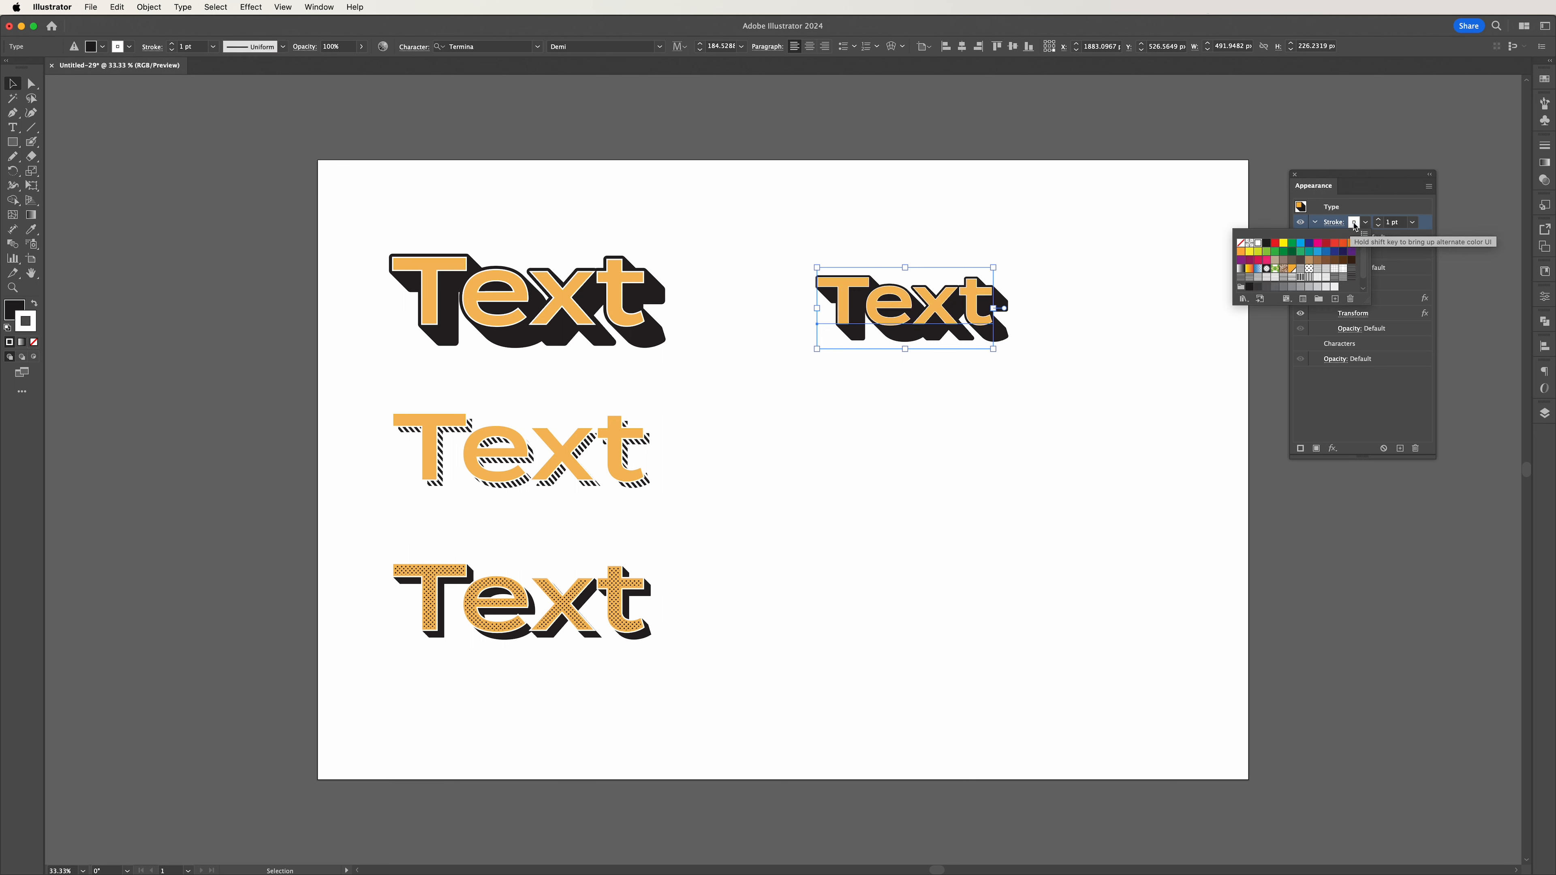
click(1379, 222)
click(1379, 222)
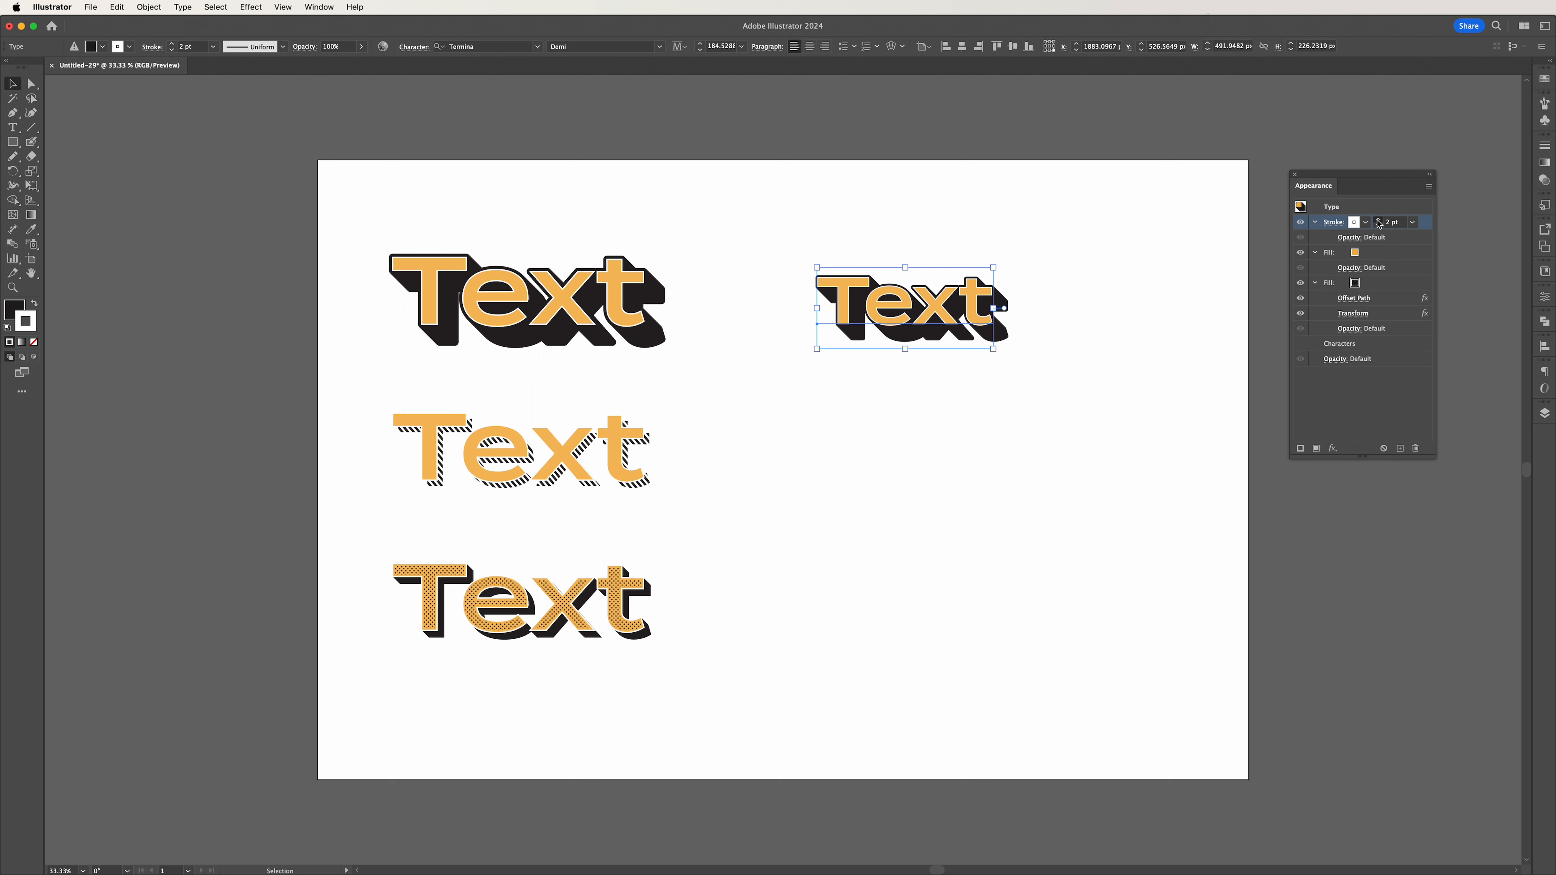
click(1129, 308)
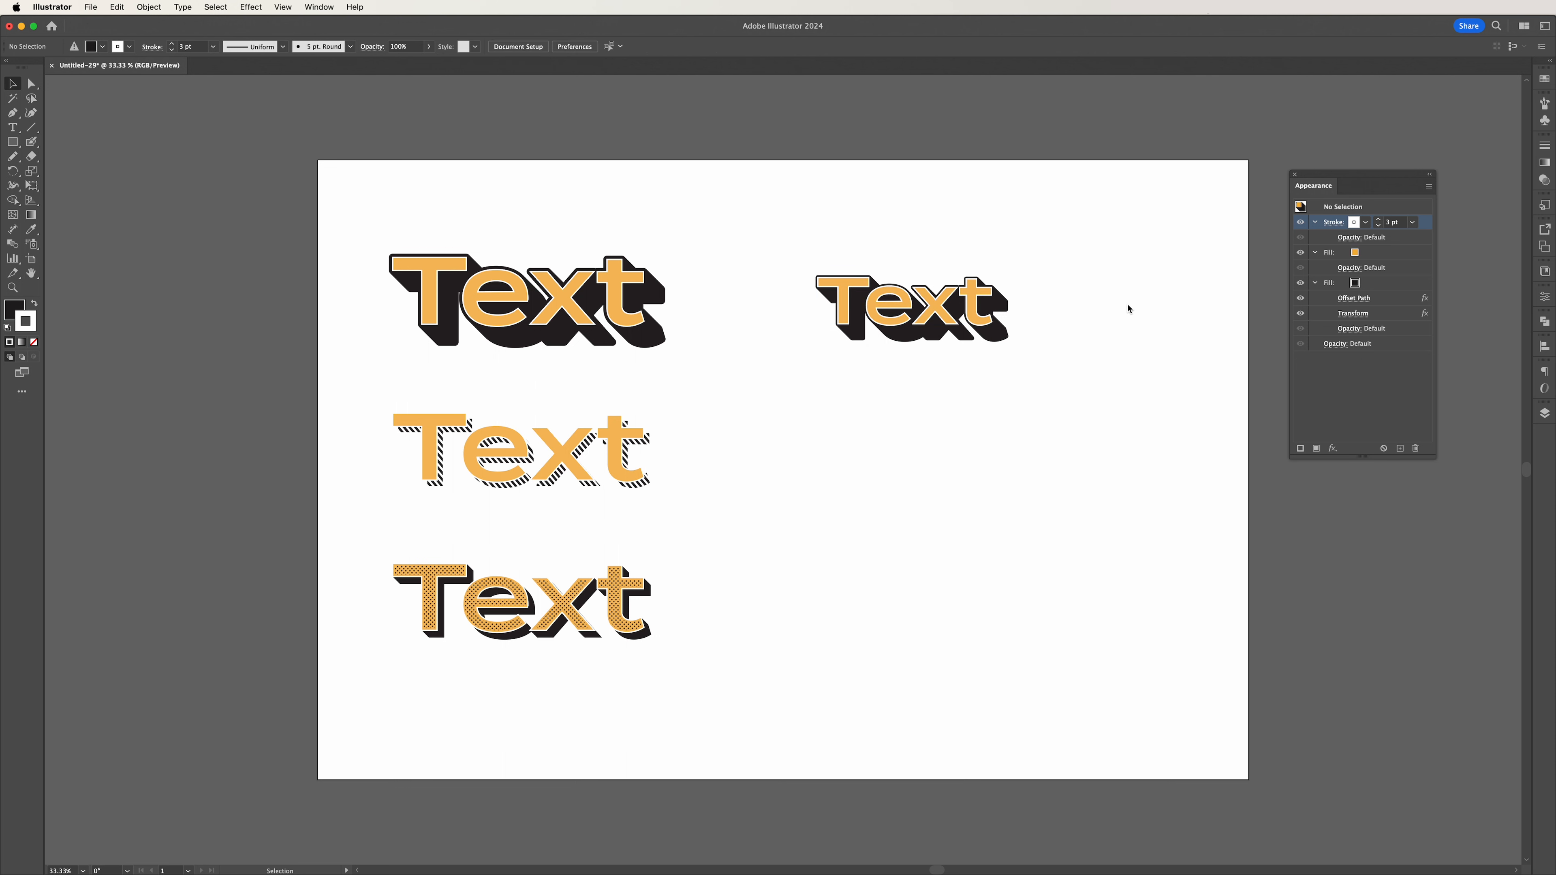
Replace the wording of the shadowed text with "Hello", keeping it as live type.
click(919, 315)
double_click(832, 299)
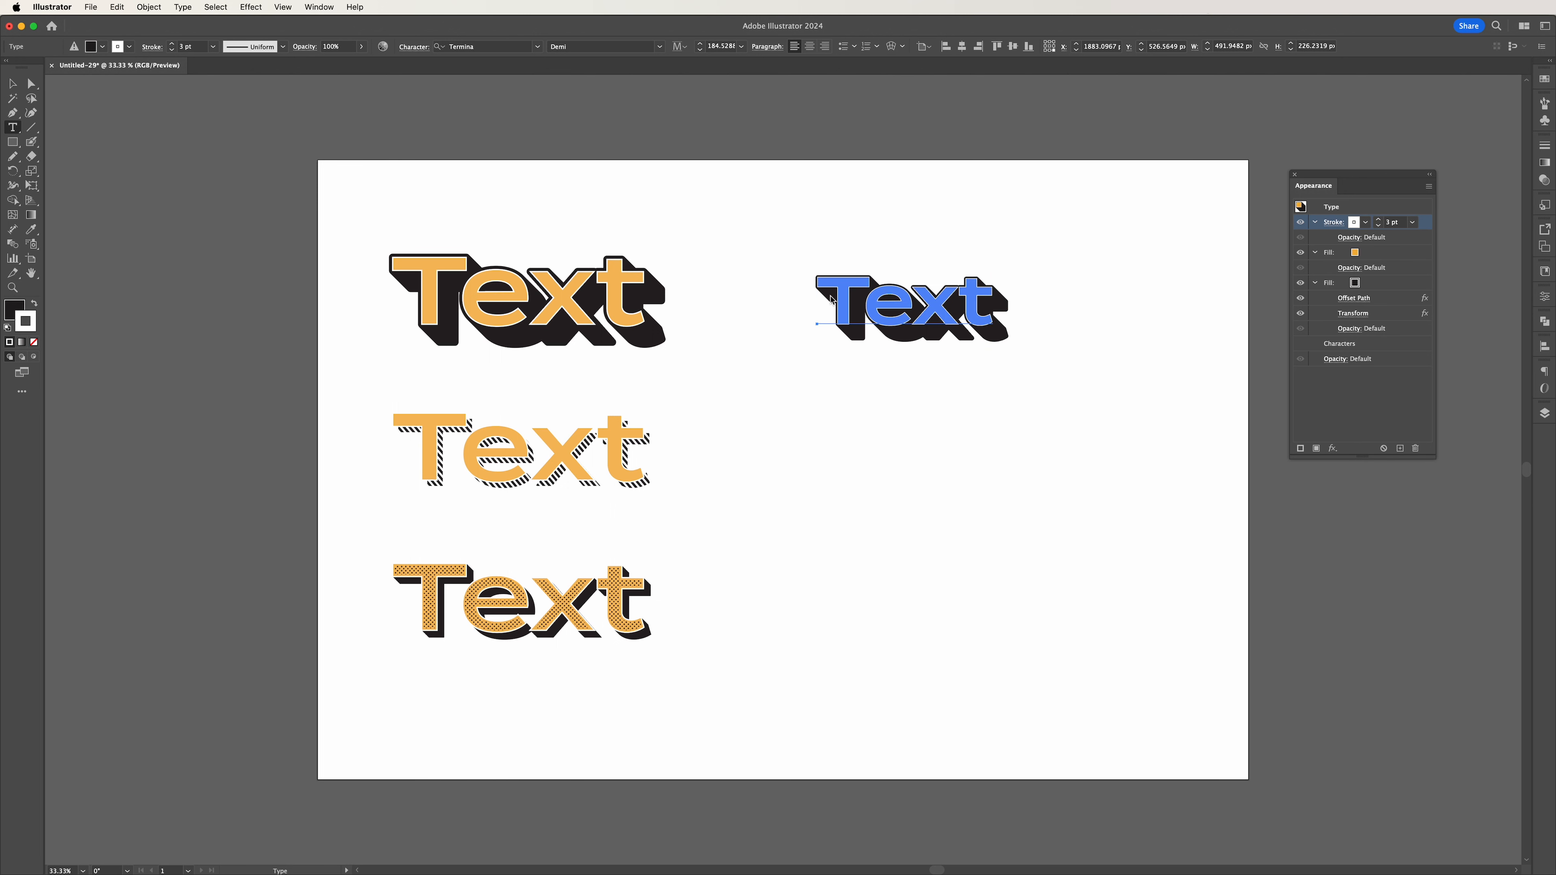
double_click(850, 305)
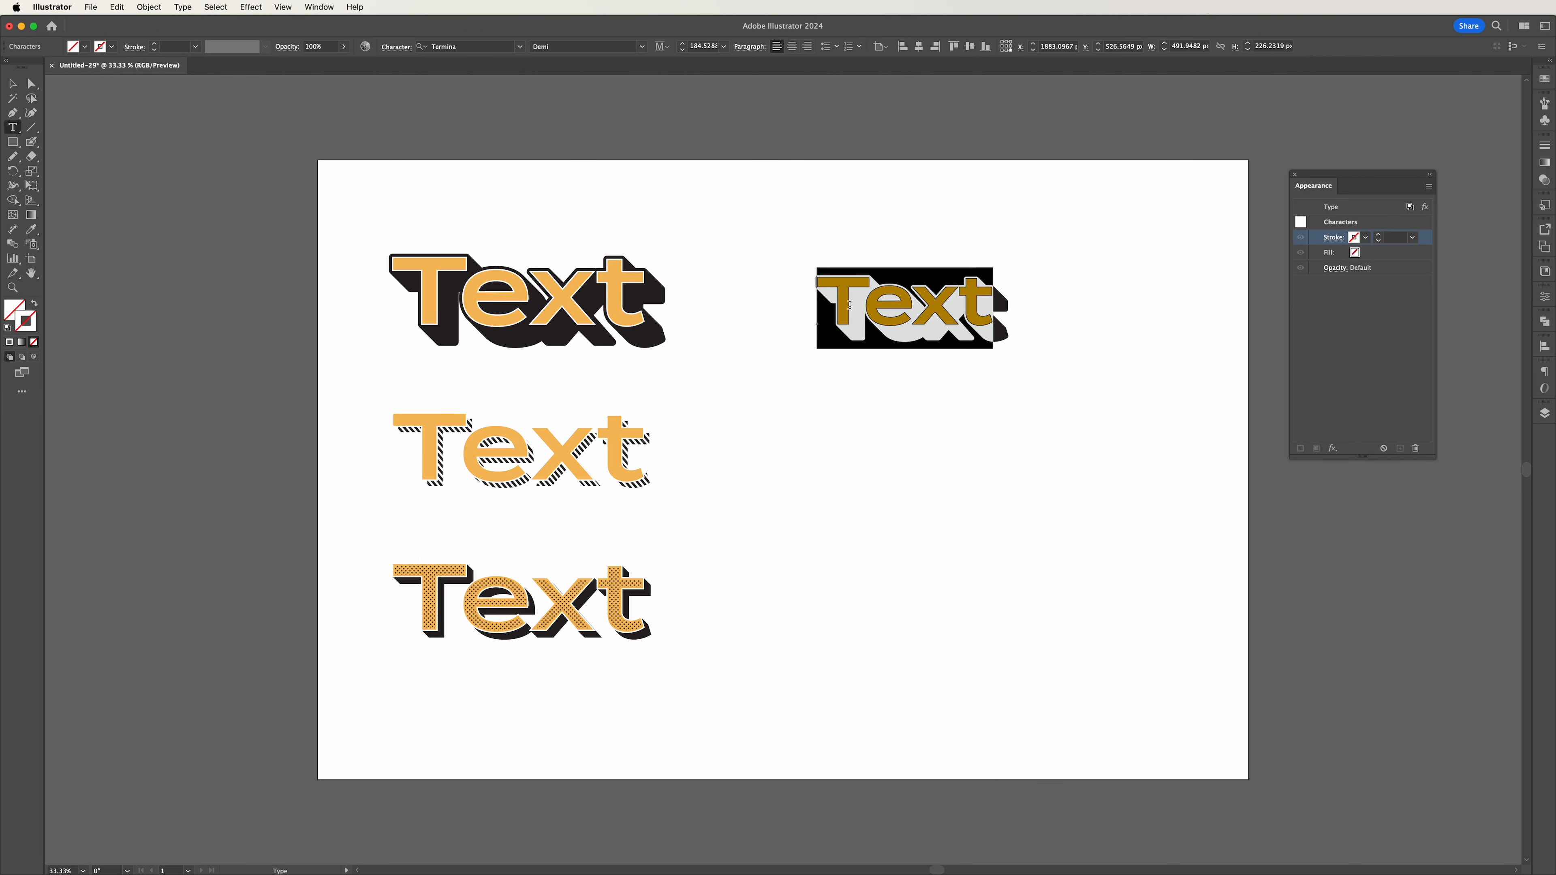
text(Hello)
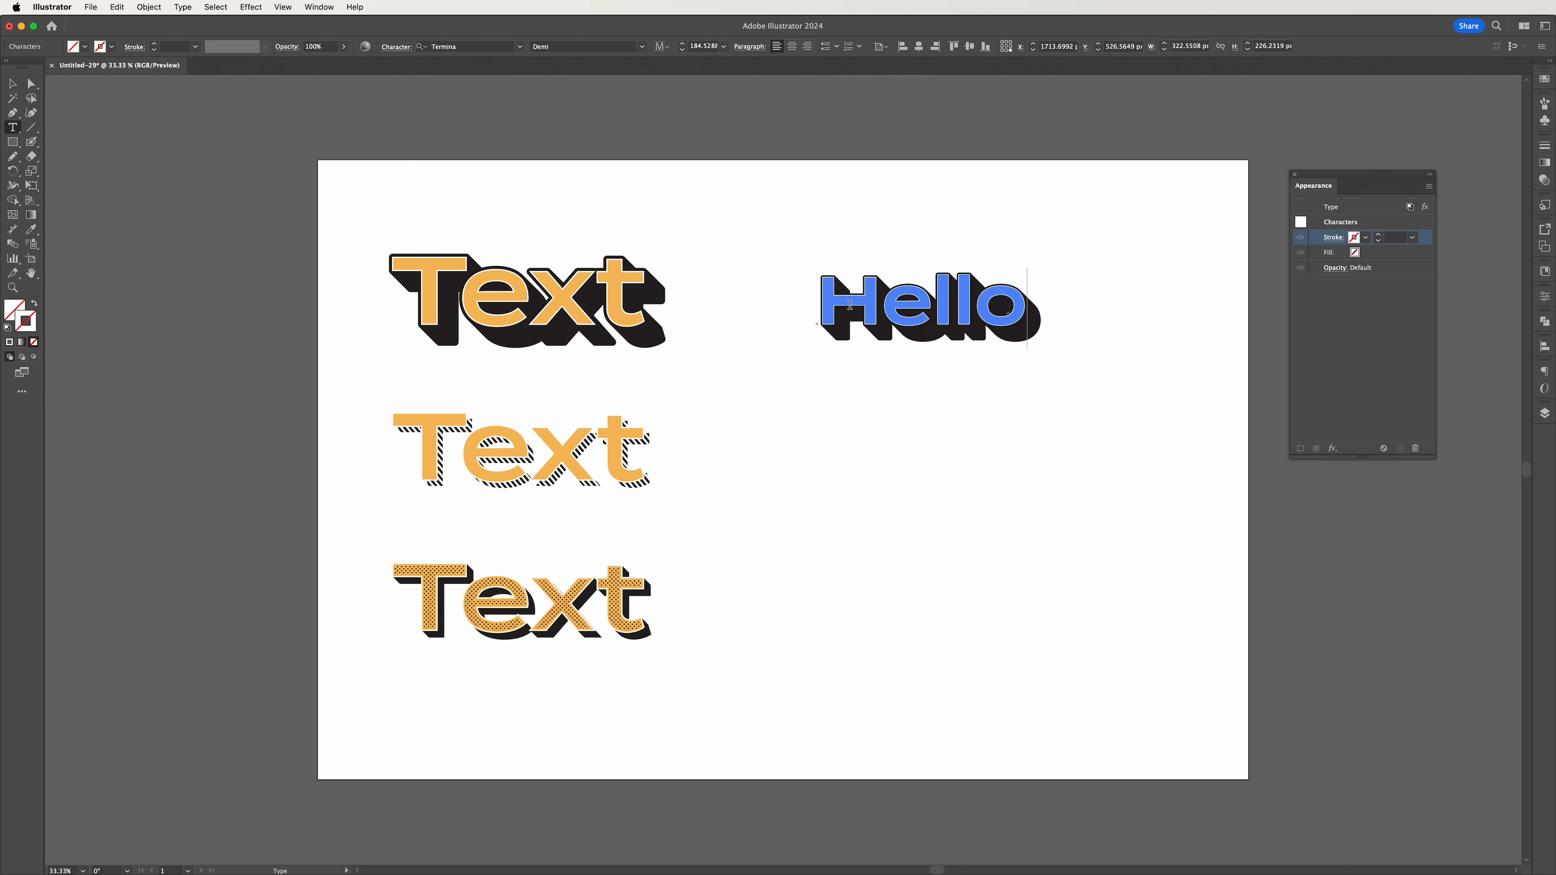
key(Escape)
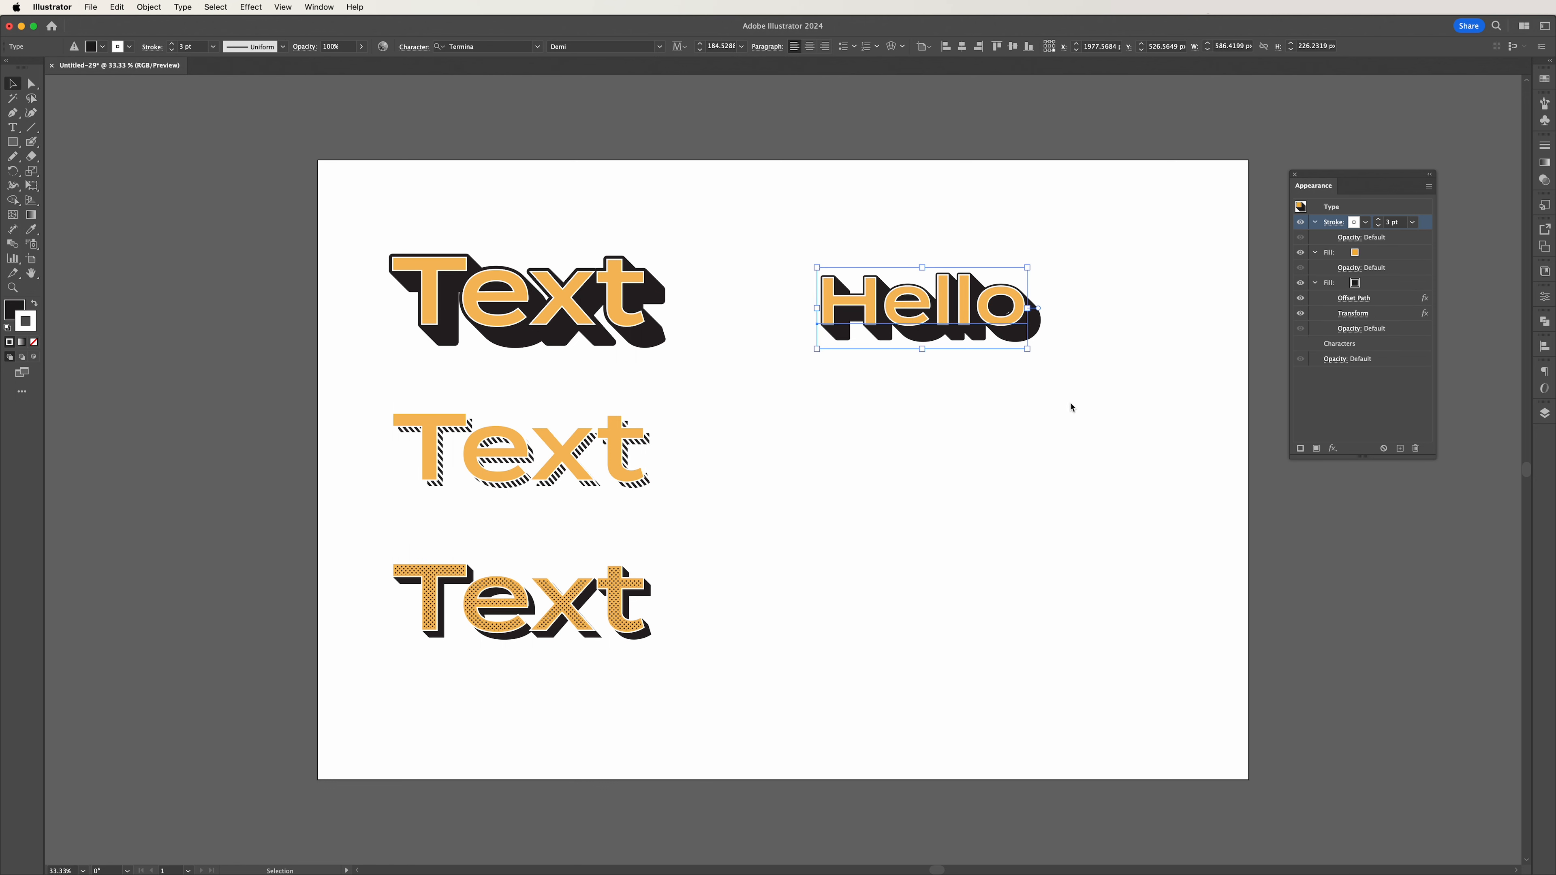
click(1070, 410)
click(980, 325)
click(1352, 314)
double_click(711, 487)
text(80)
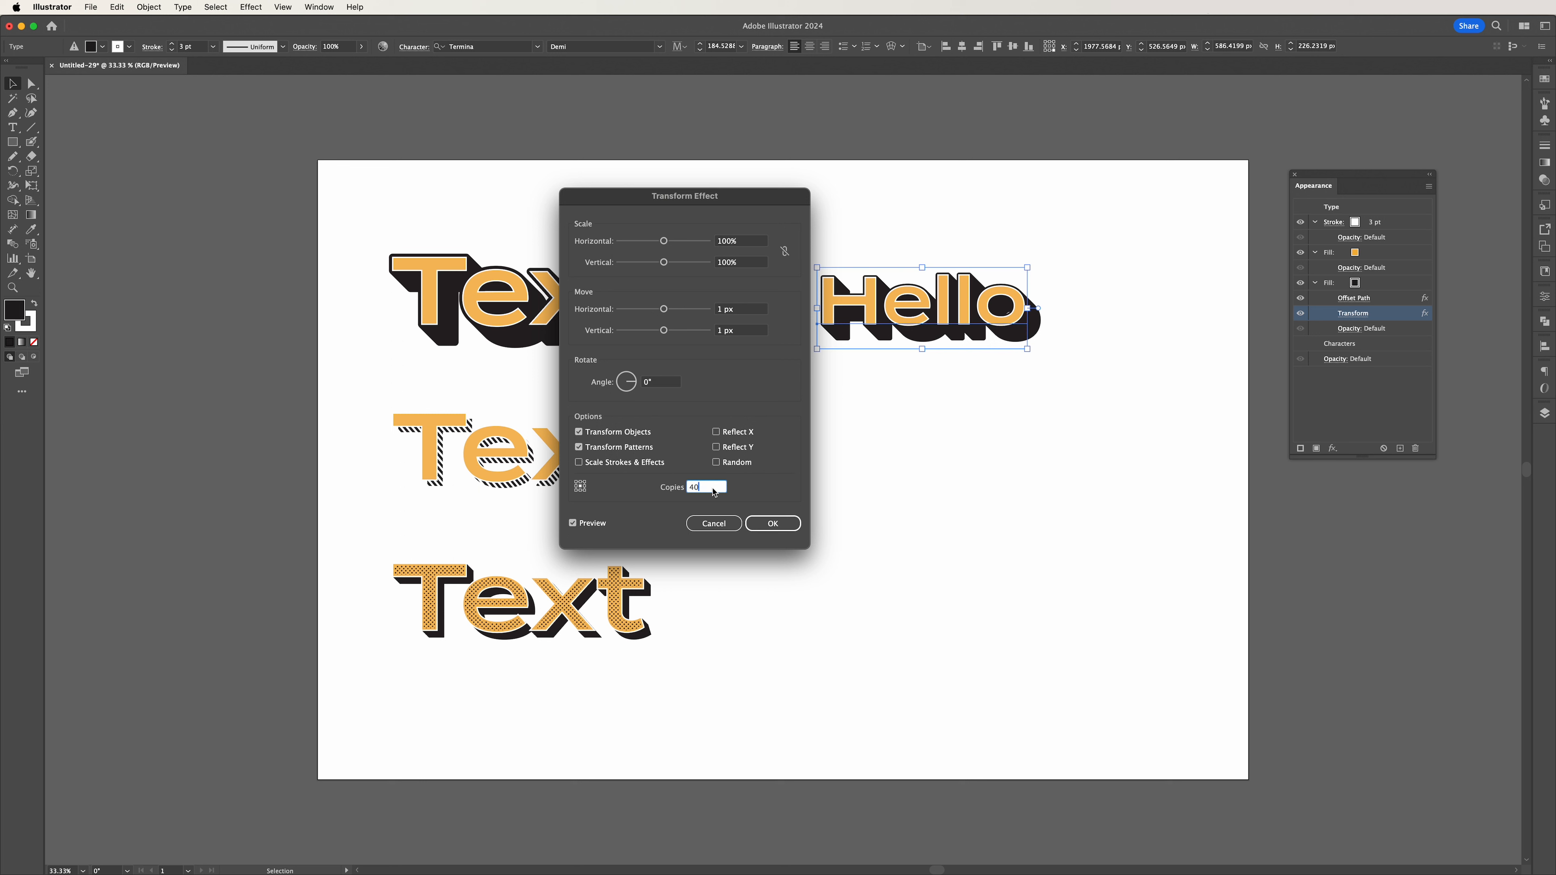
key(shift+Up)
key(shift+Up)
key(shift+Up)
key(shift+Up)
key(shift+Up)
key(shift+Up)
key(shift+Up)
key(shift+Up)
key(shift+Up)
key(shift+Up)
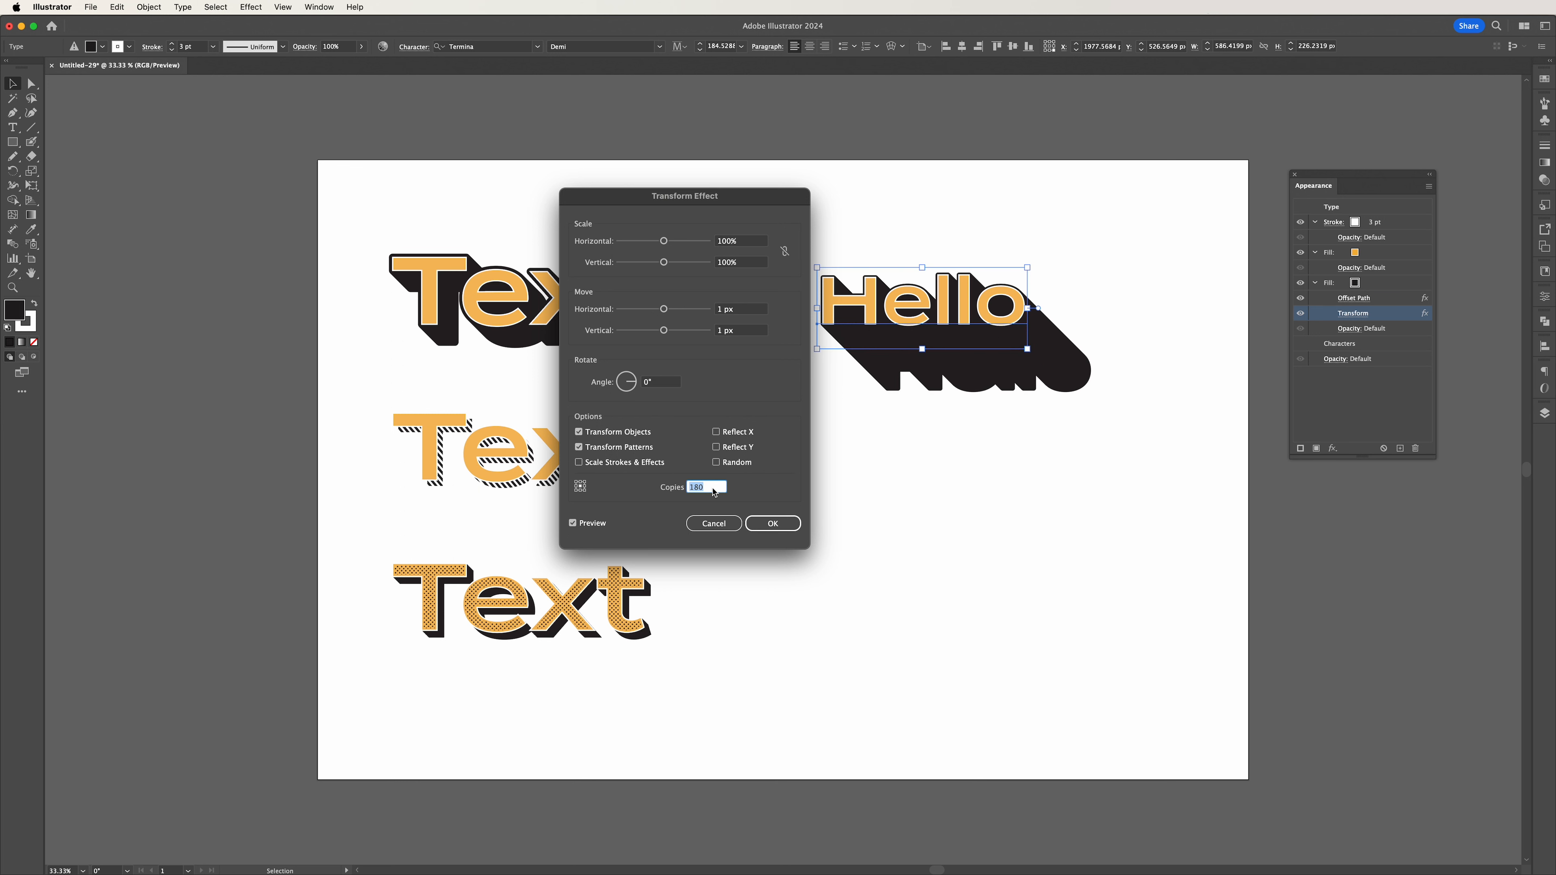
click(746, 310)
key(Up)
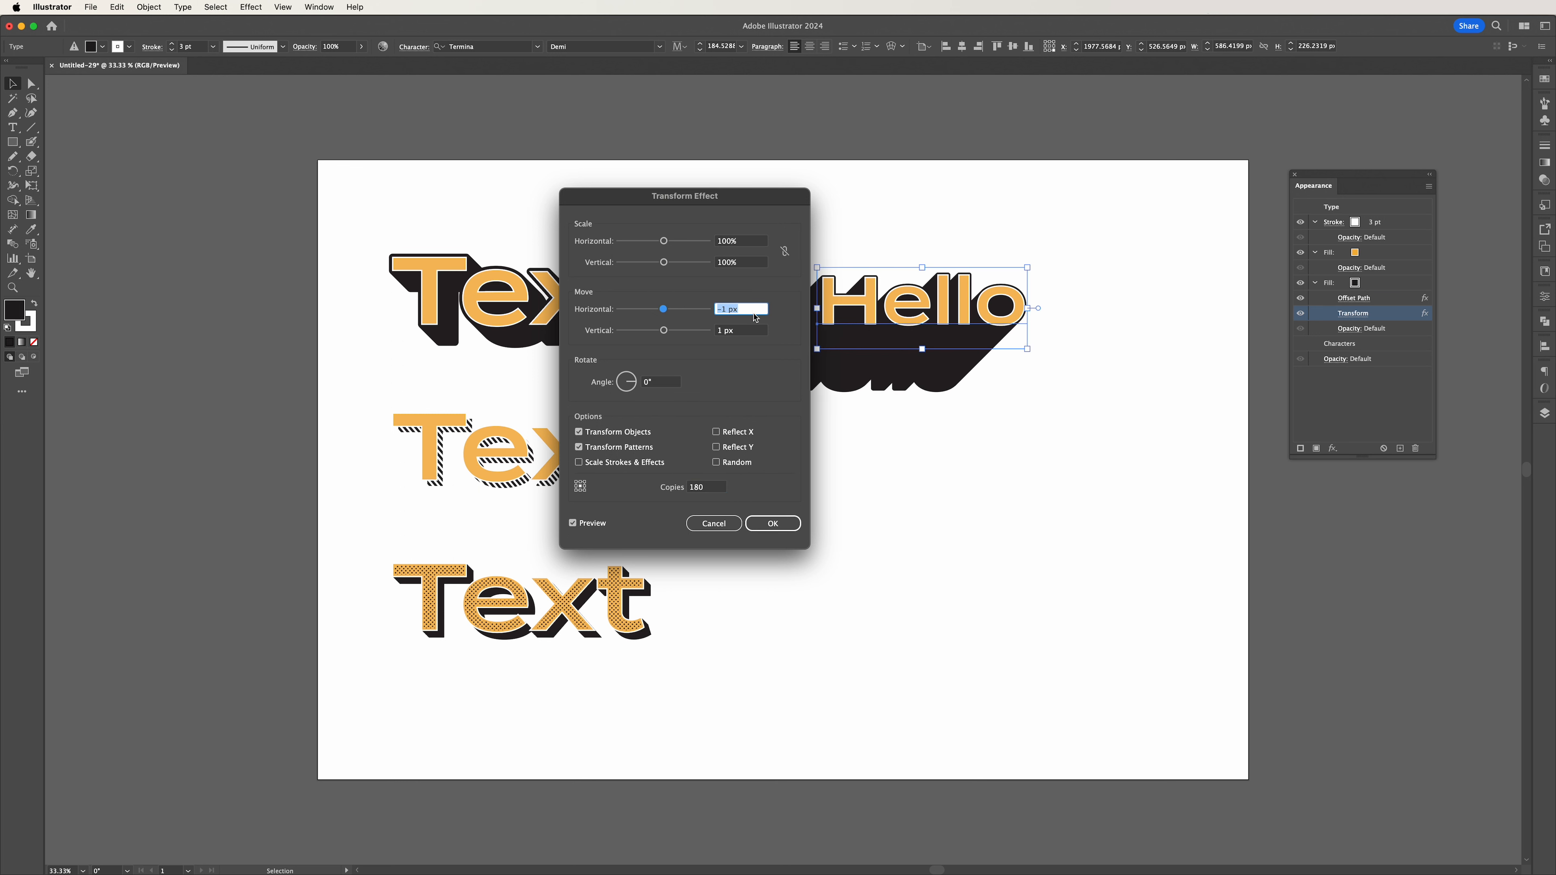
click(732, 334)
key(Up)
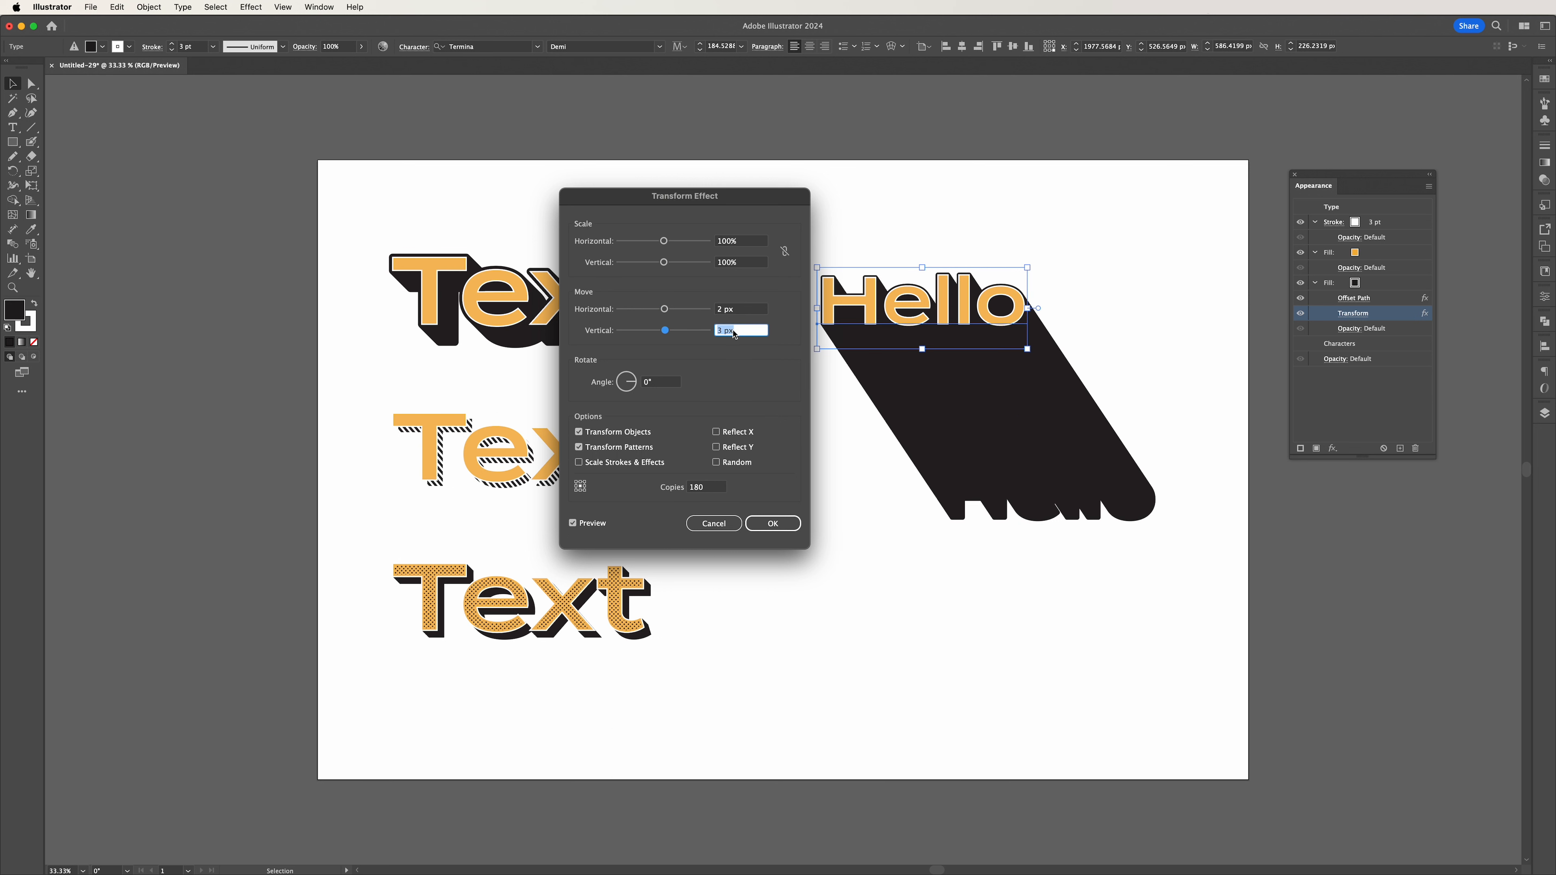
click(712, 523)
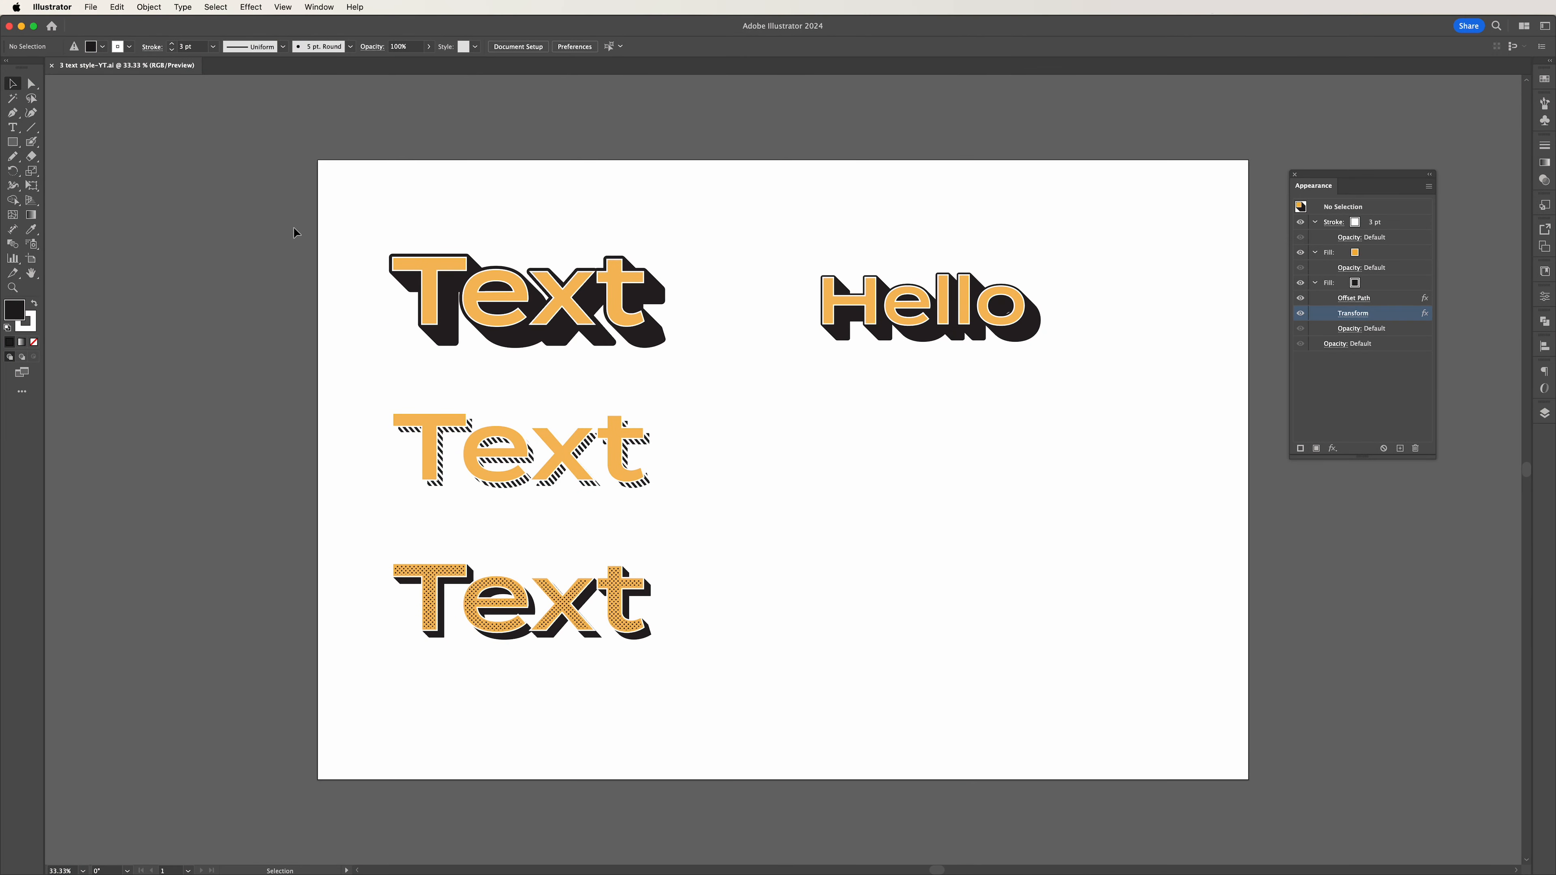
Add a new text object reading "Text" below "Hello" and enlarge it to about 615 by 283 px.
key(t)
click(871, 465)
key(BackSpace)
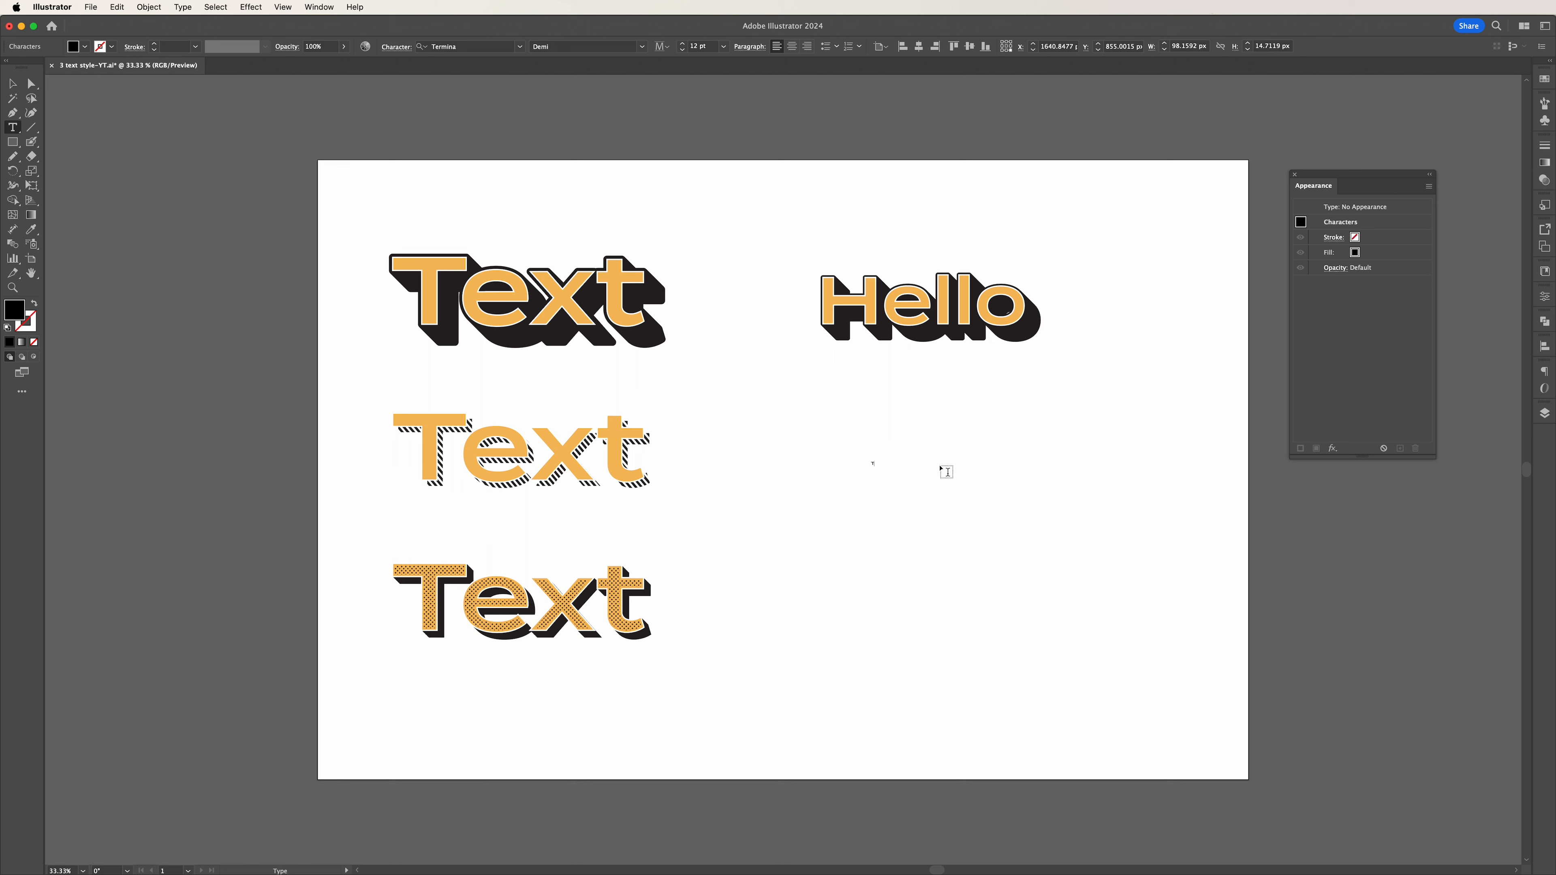
key(Escape)
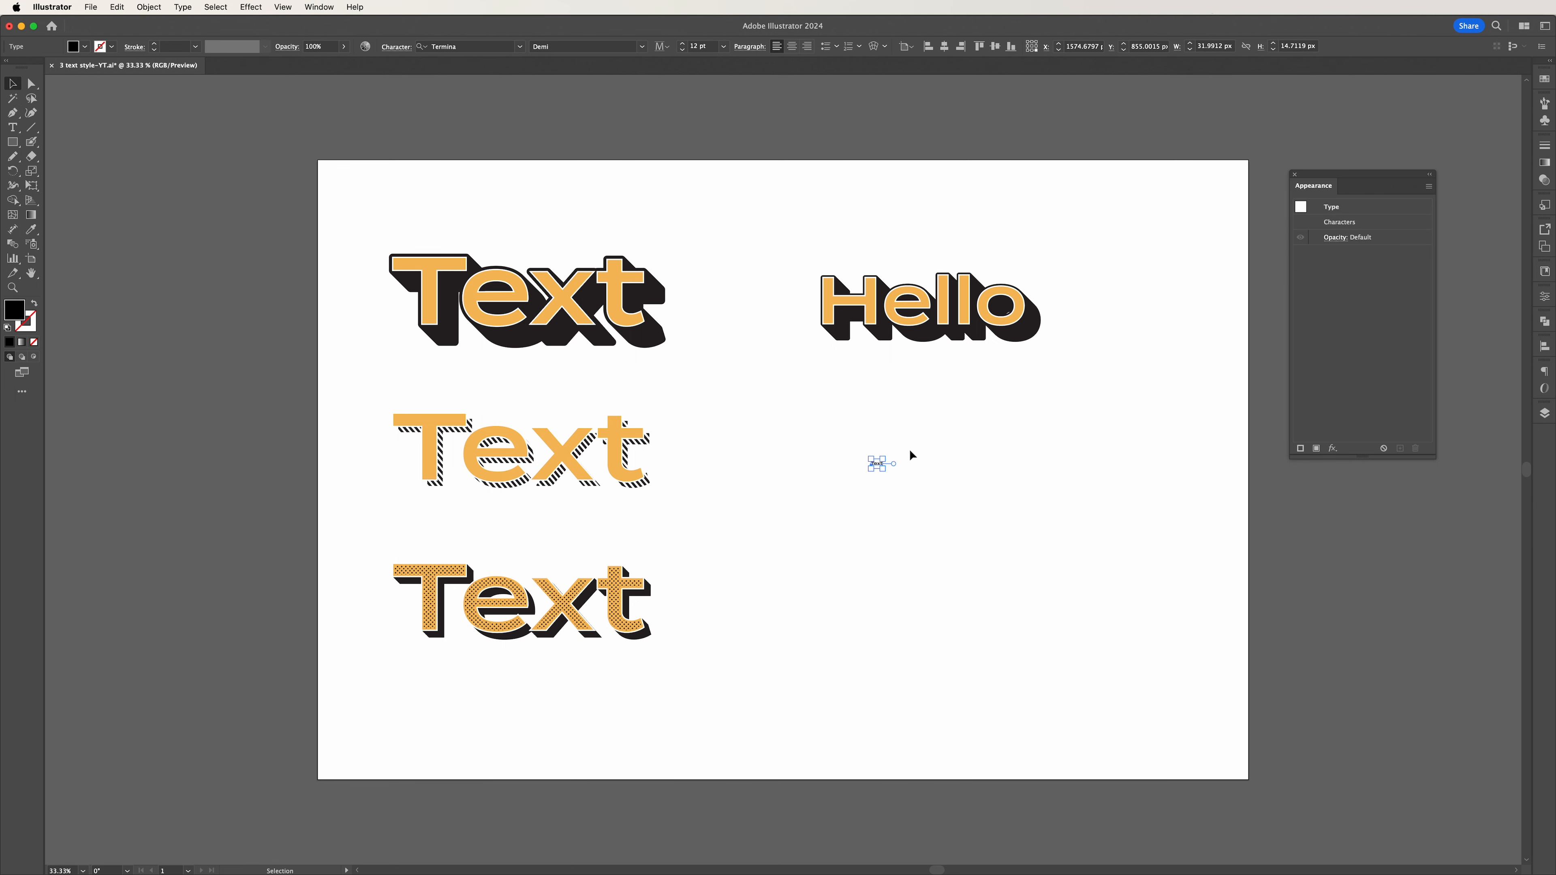
drag(885, 469, 935, 461)
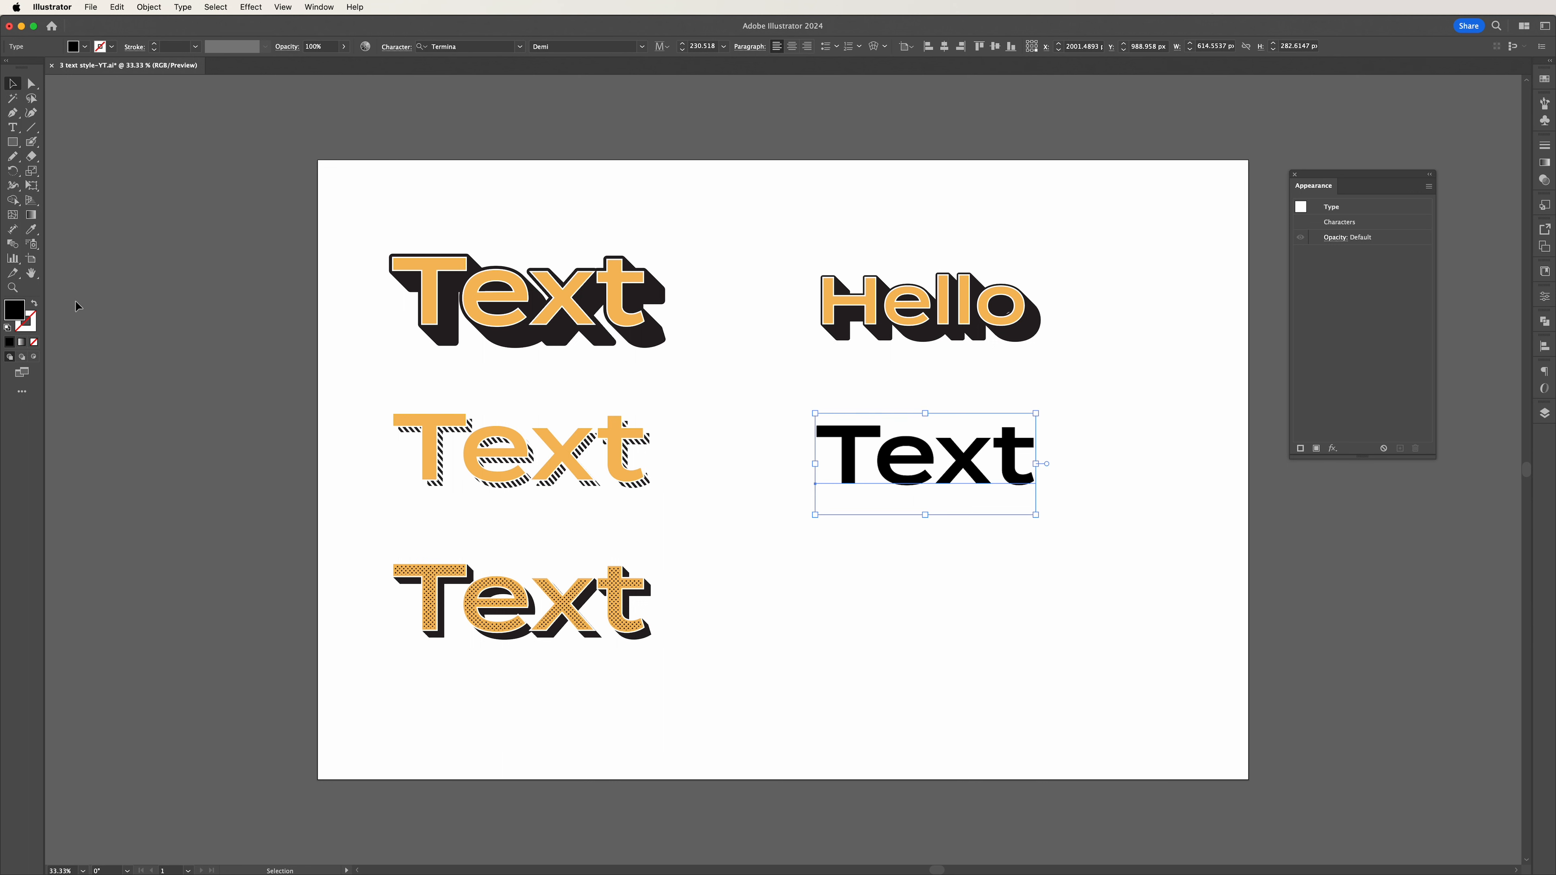
Clear the new text's own fill and give it two orange fills in its appearance.
click(33, 342)
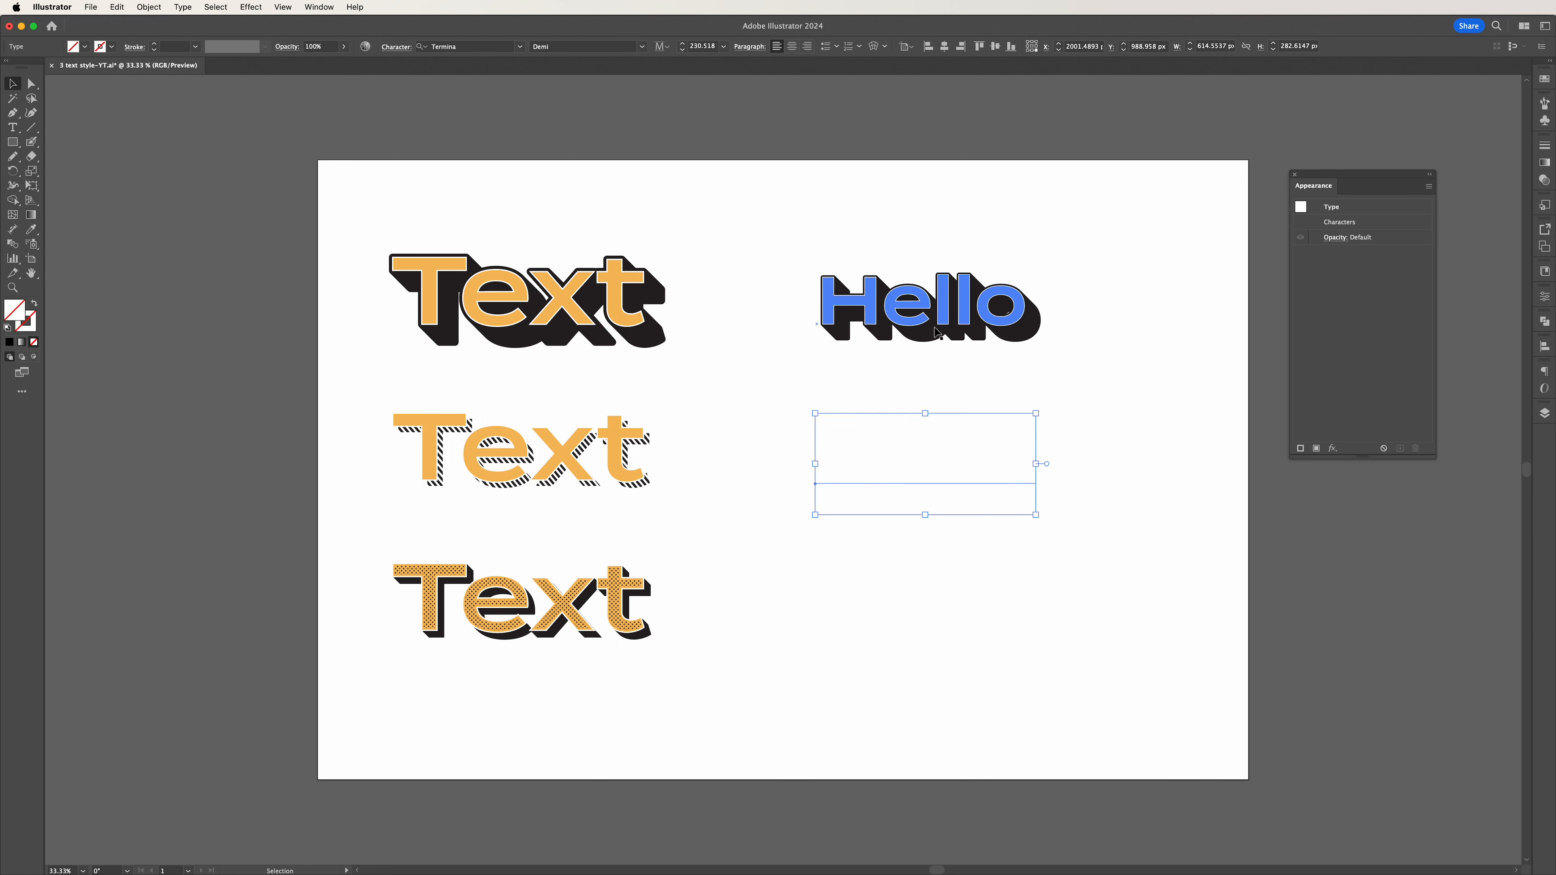
click(1315, 448)
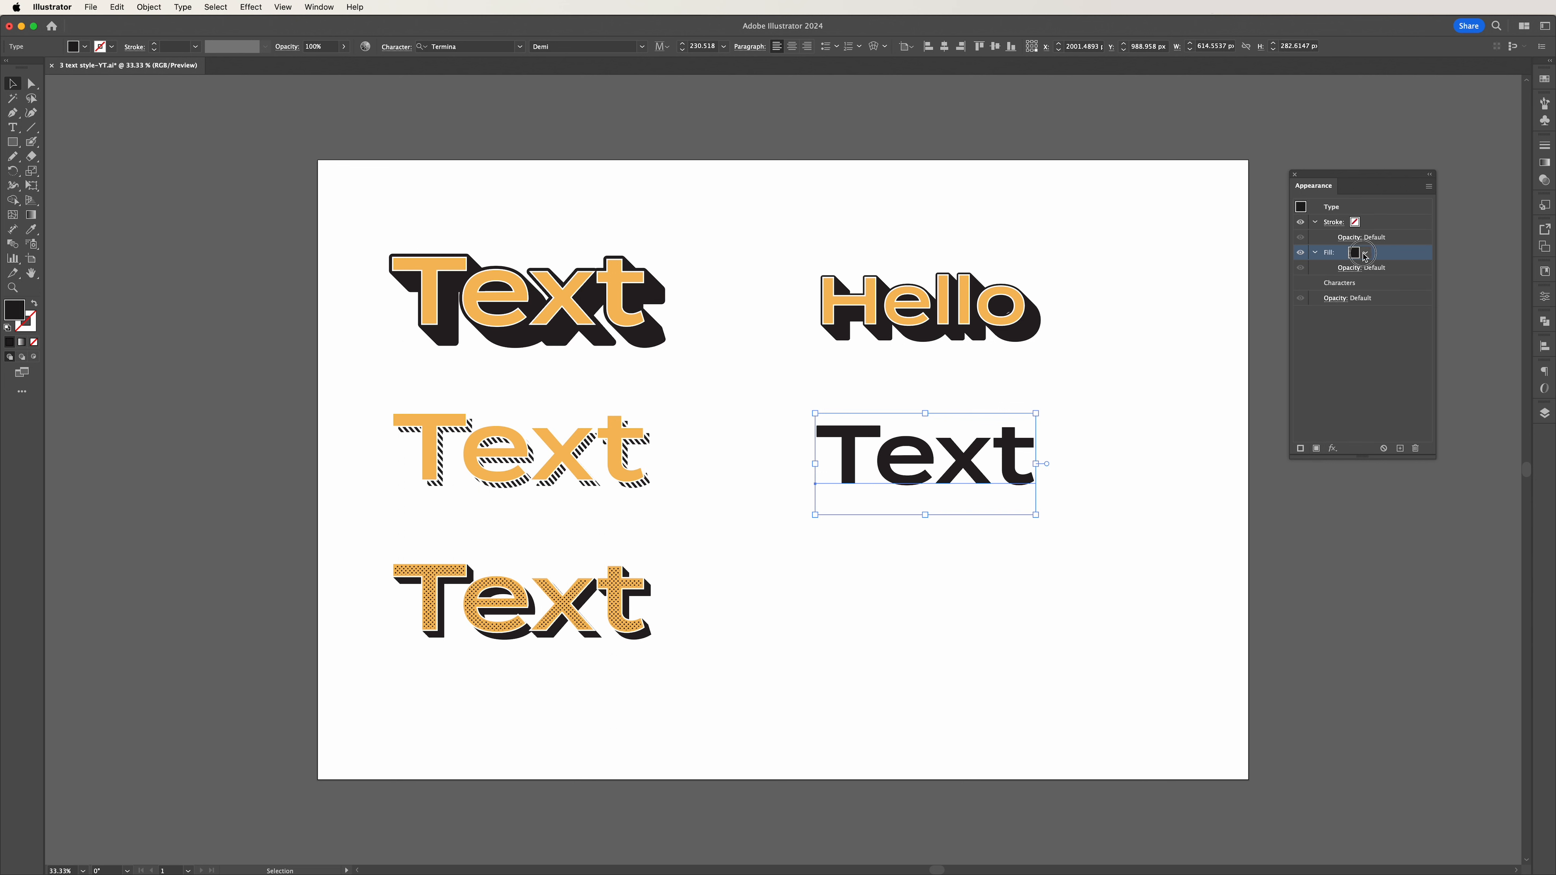
click(1359, 257)
click(1293, 302)
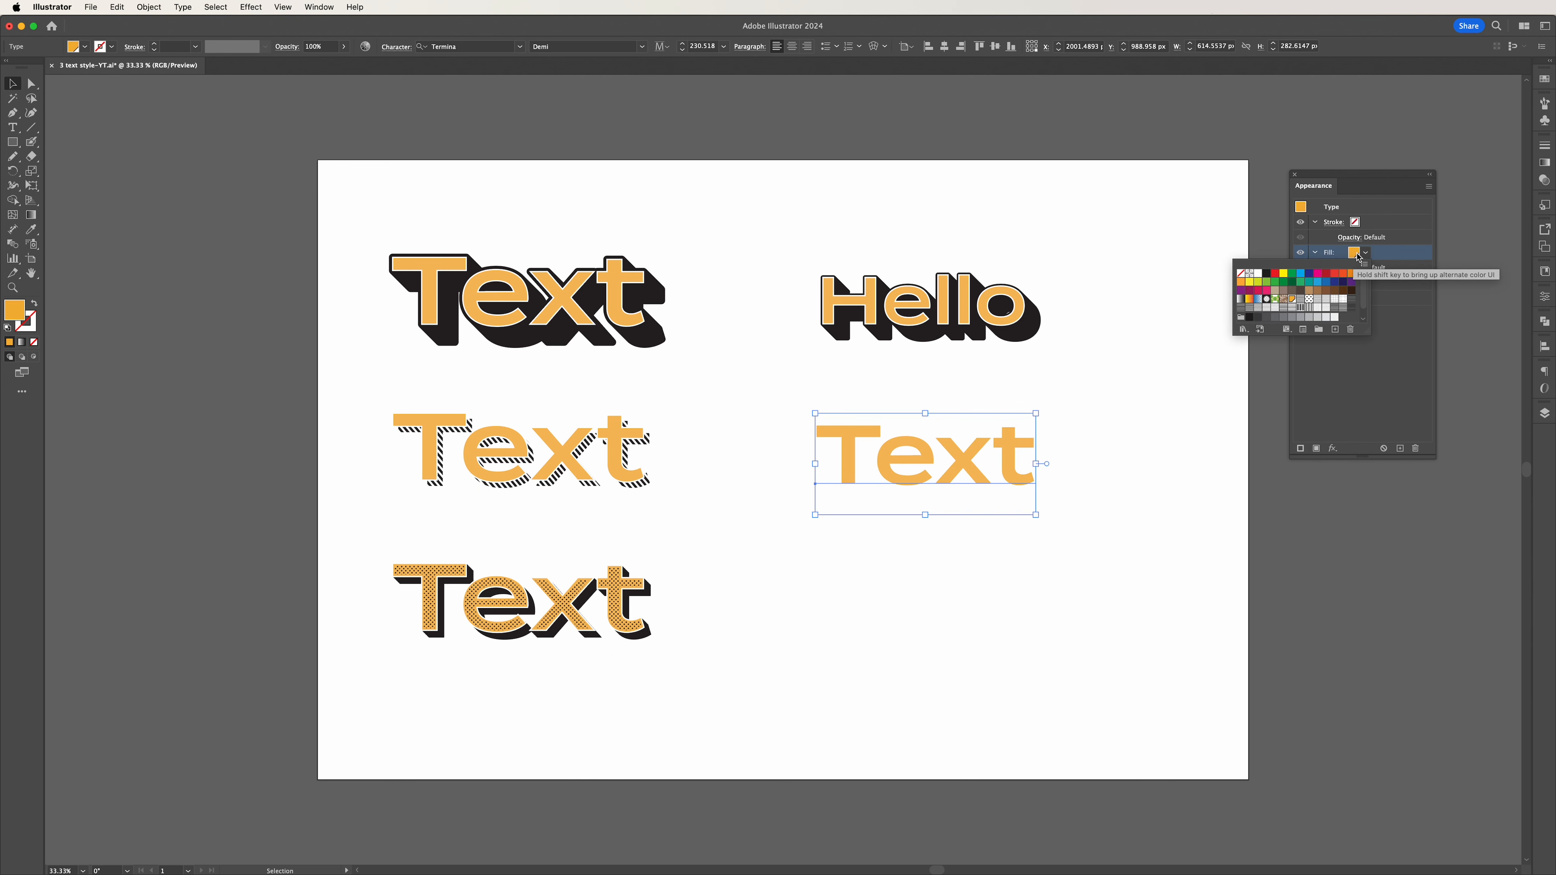
click(1317, 375)
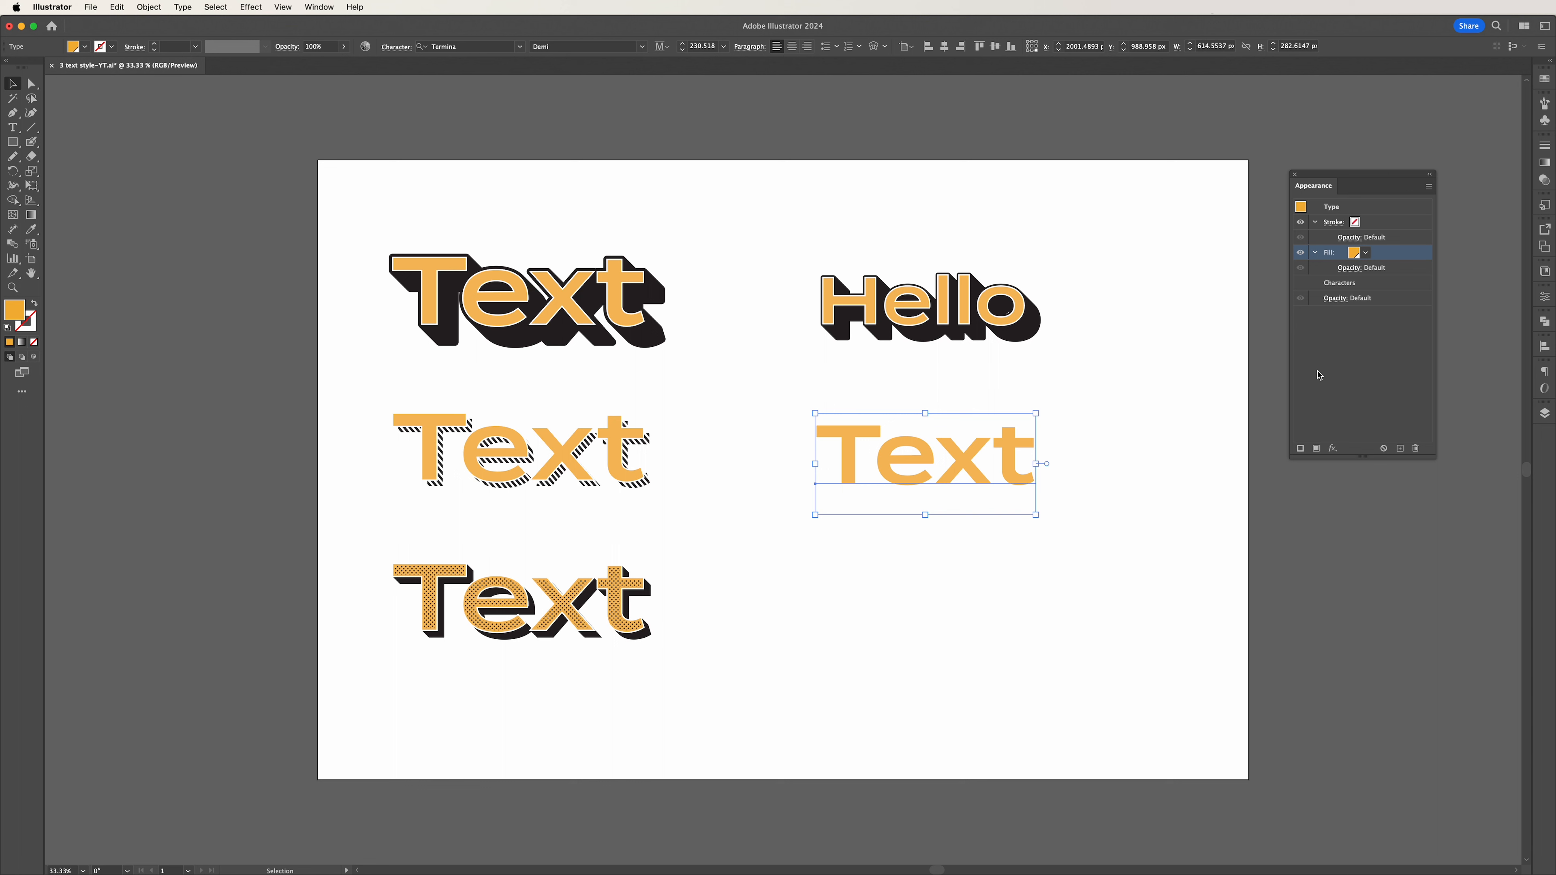
click(1317, 450)
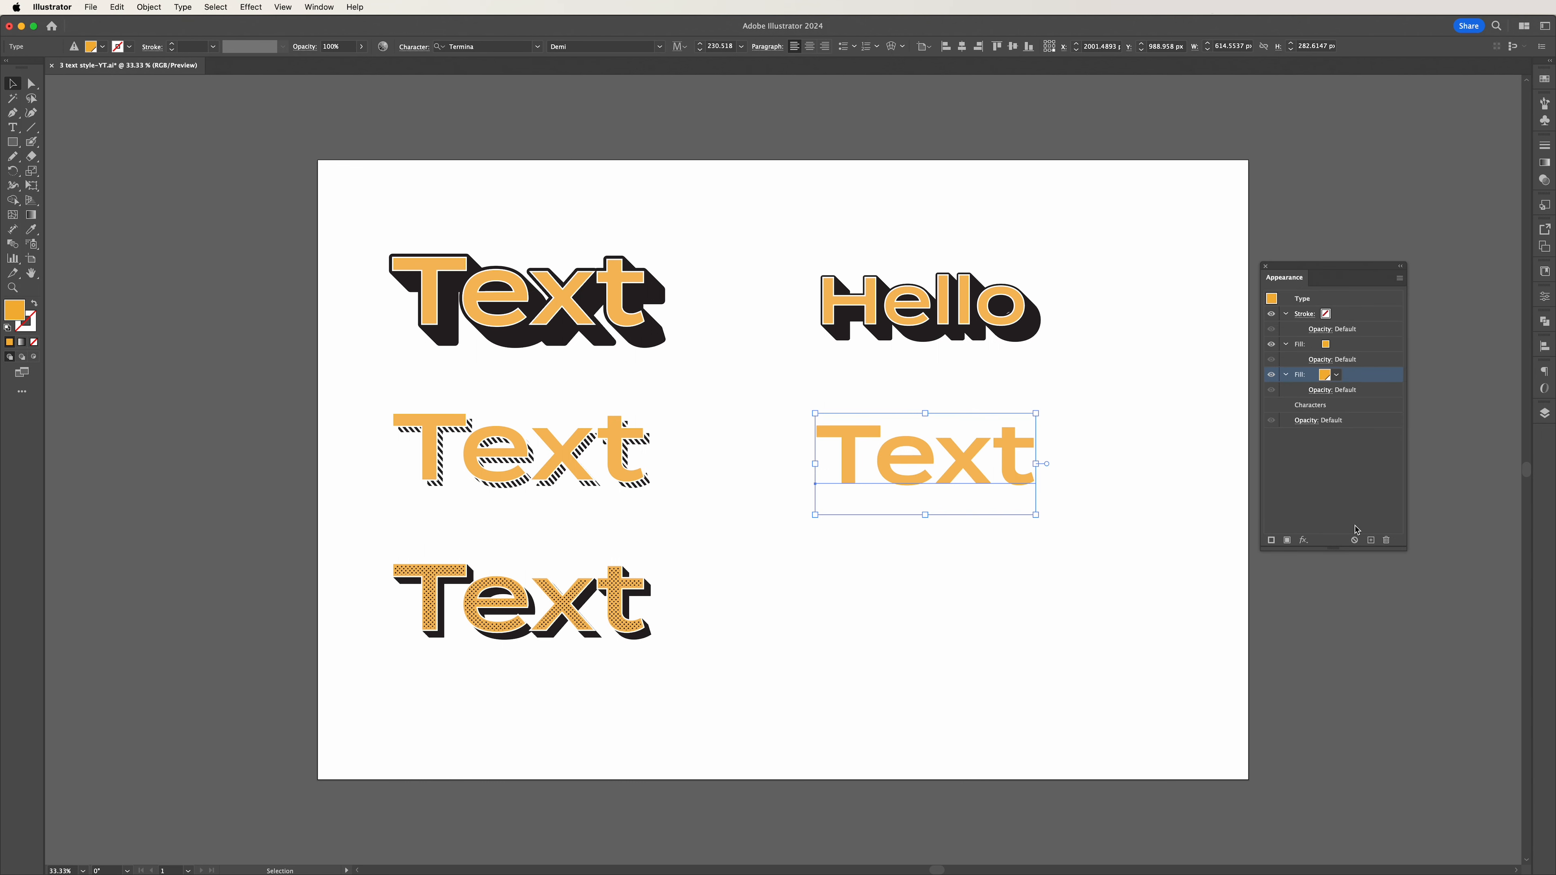
Offset the lower orange fill of "Text" with a Transform effect moving it 20 px horizontally and 20 px vertically.
click(1303, 540)
mouse_move(1336, 609)
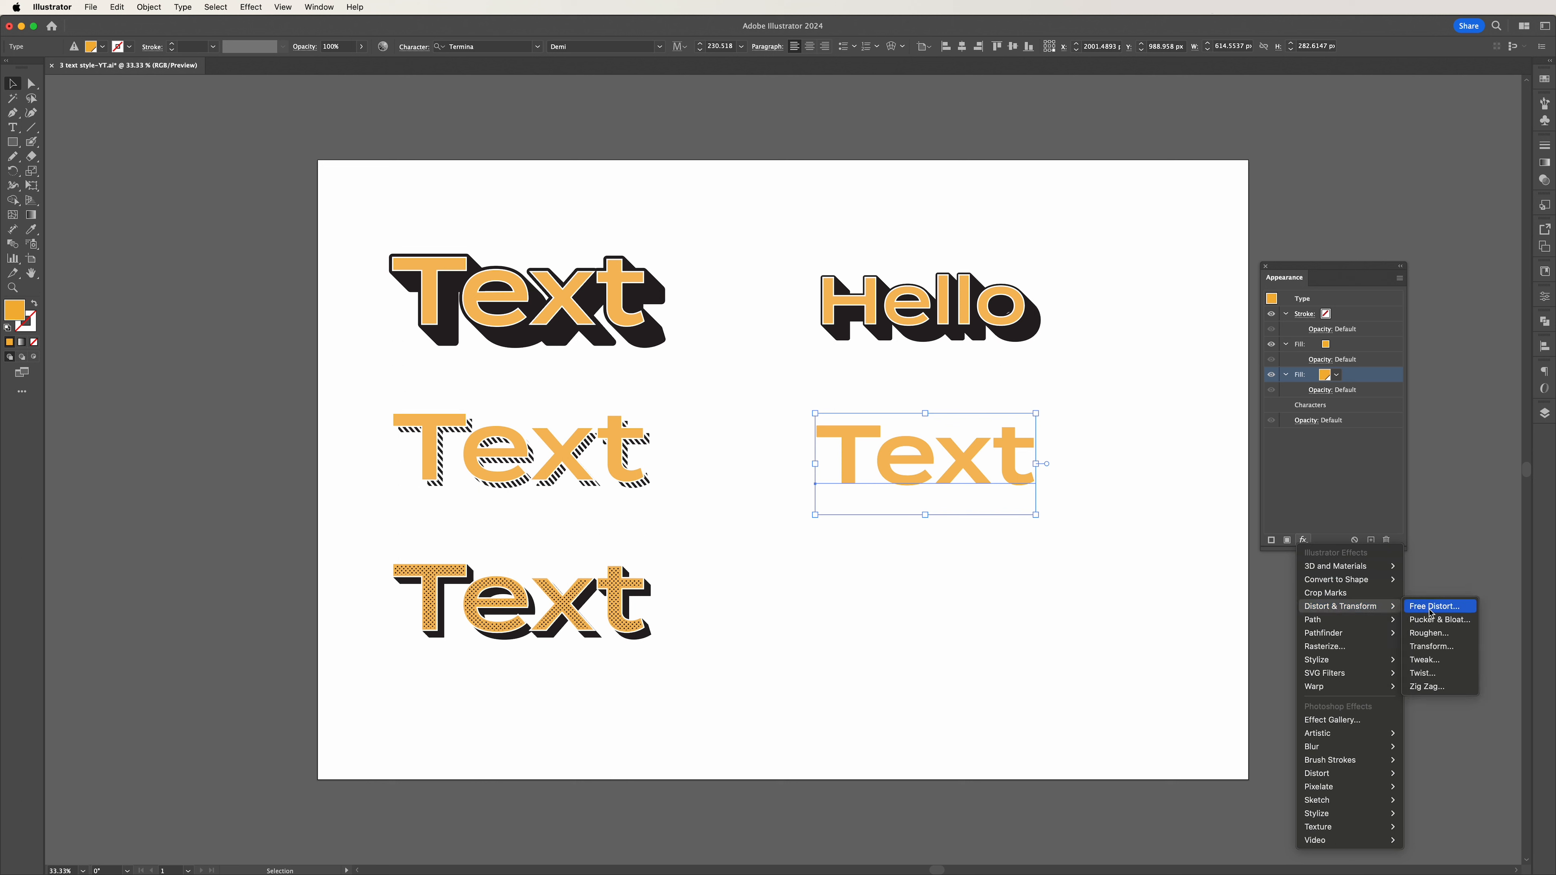
click(1431, 646)
click(543, 256)
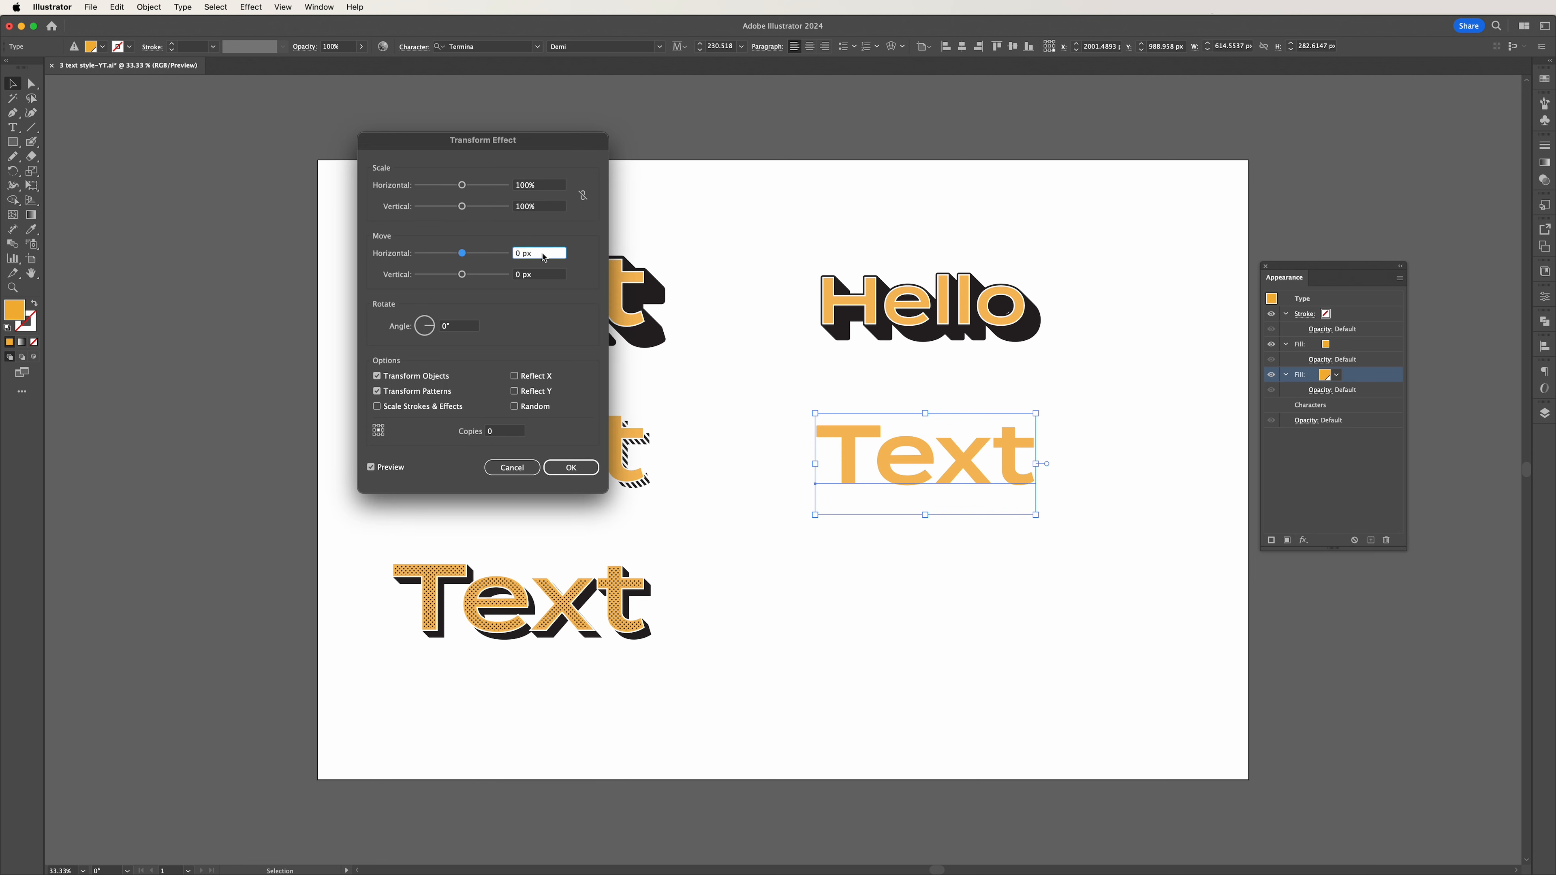
key(shift+Up)
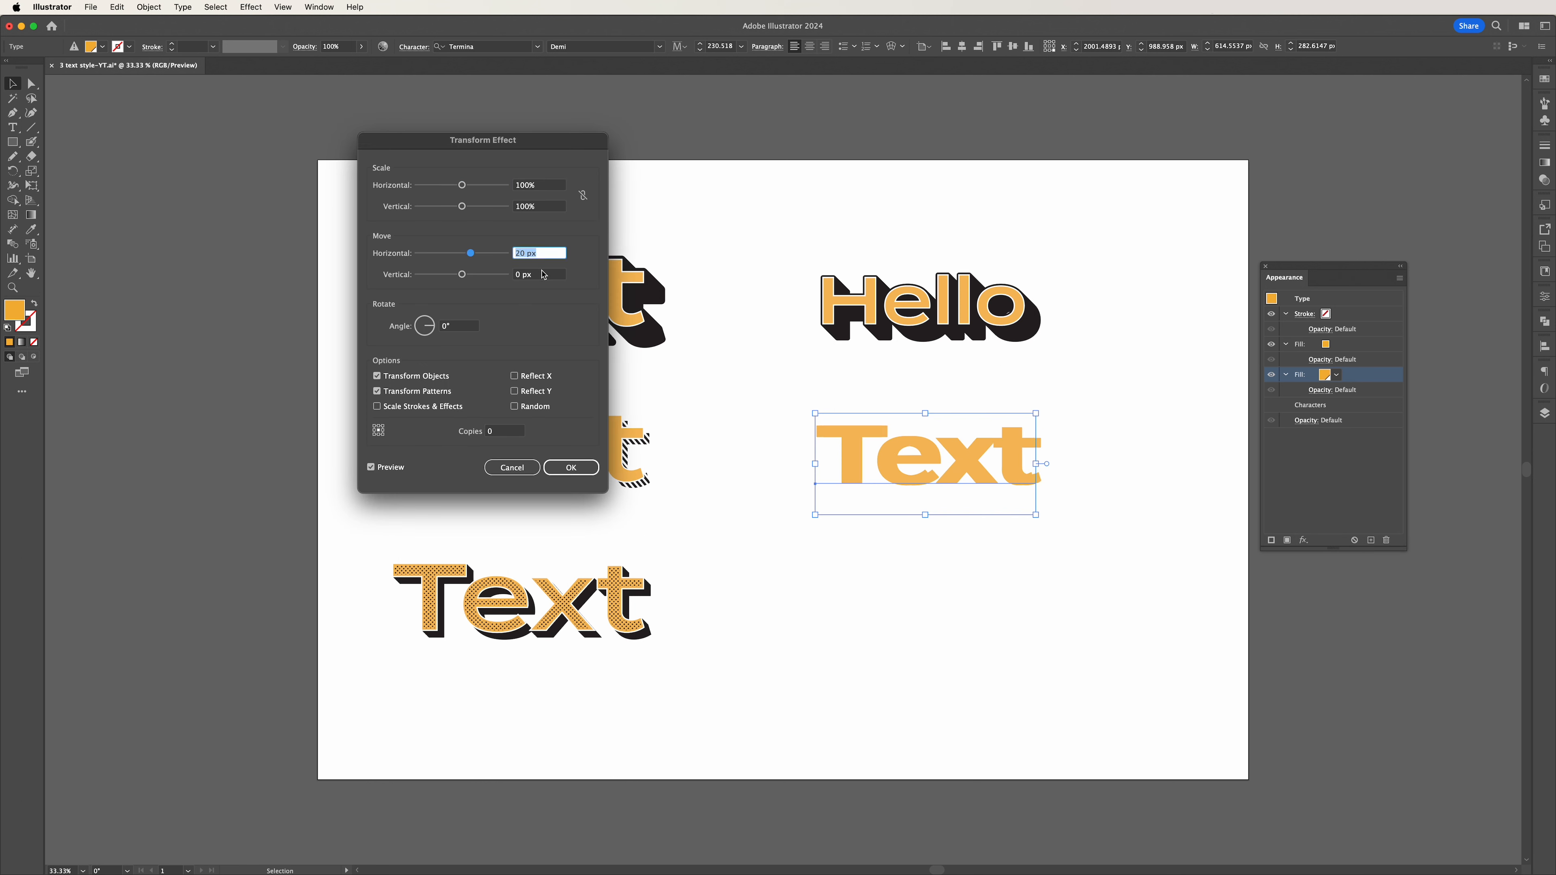
click(544, 274)
key(shift+Up)
key(shift+Up)
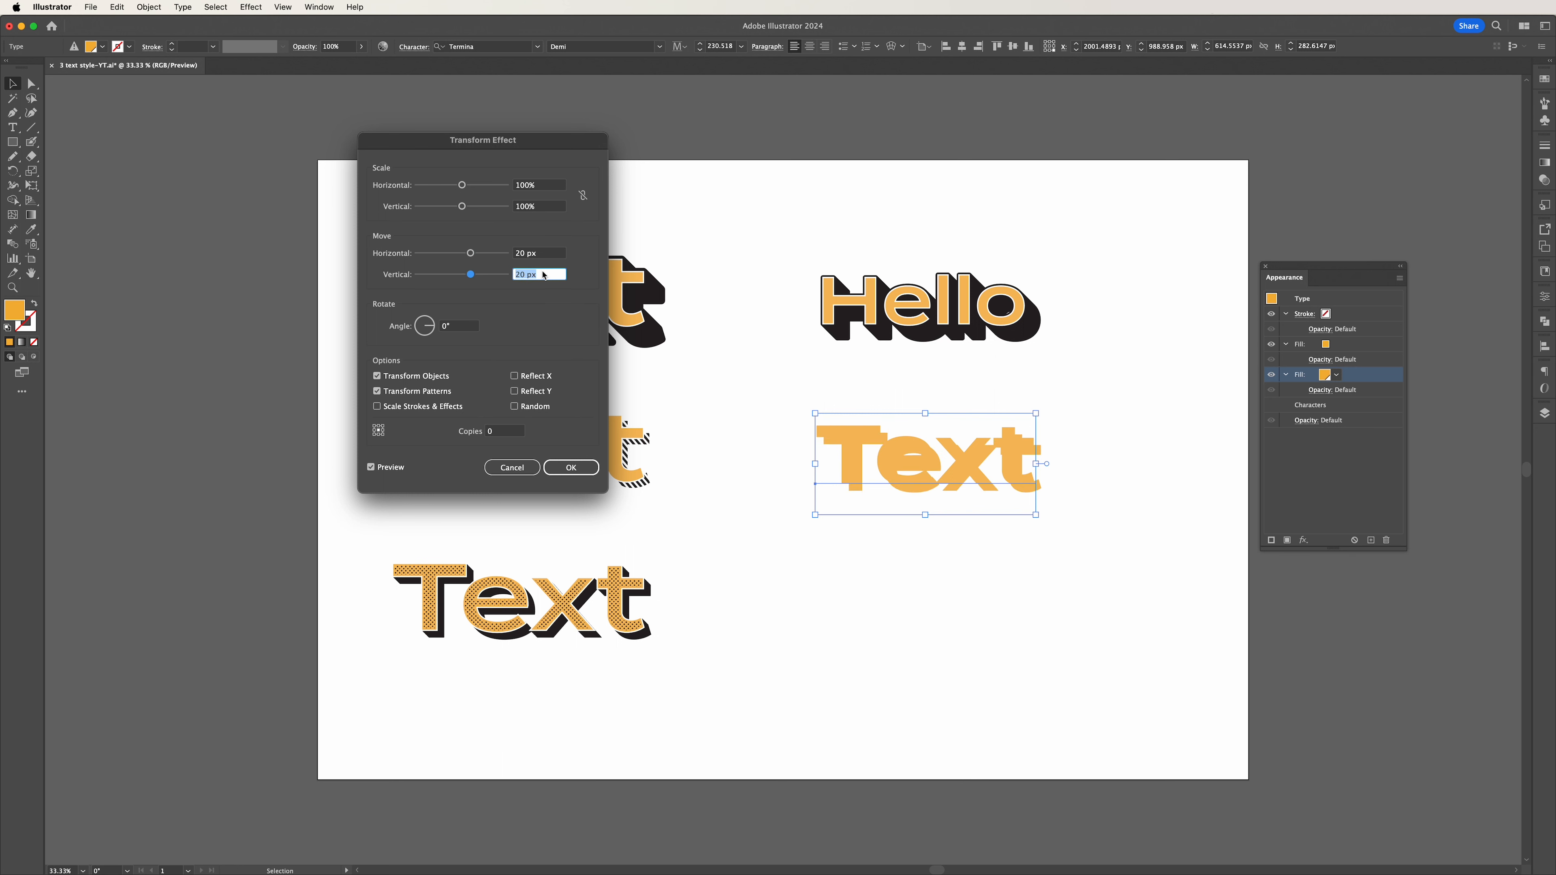
click(571, 467)
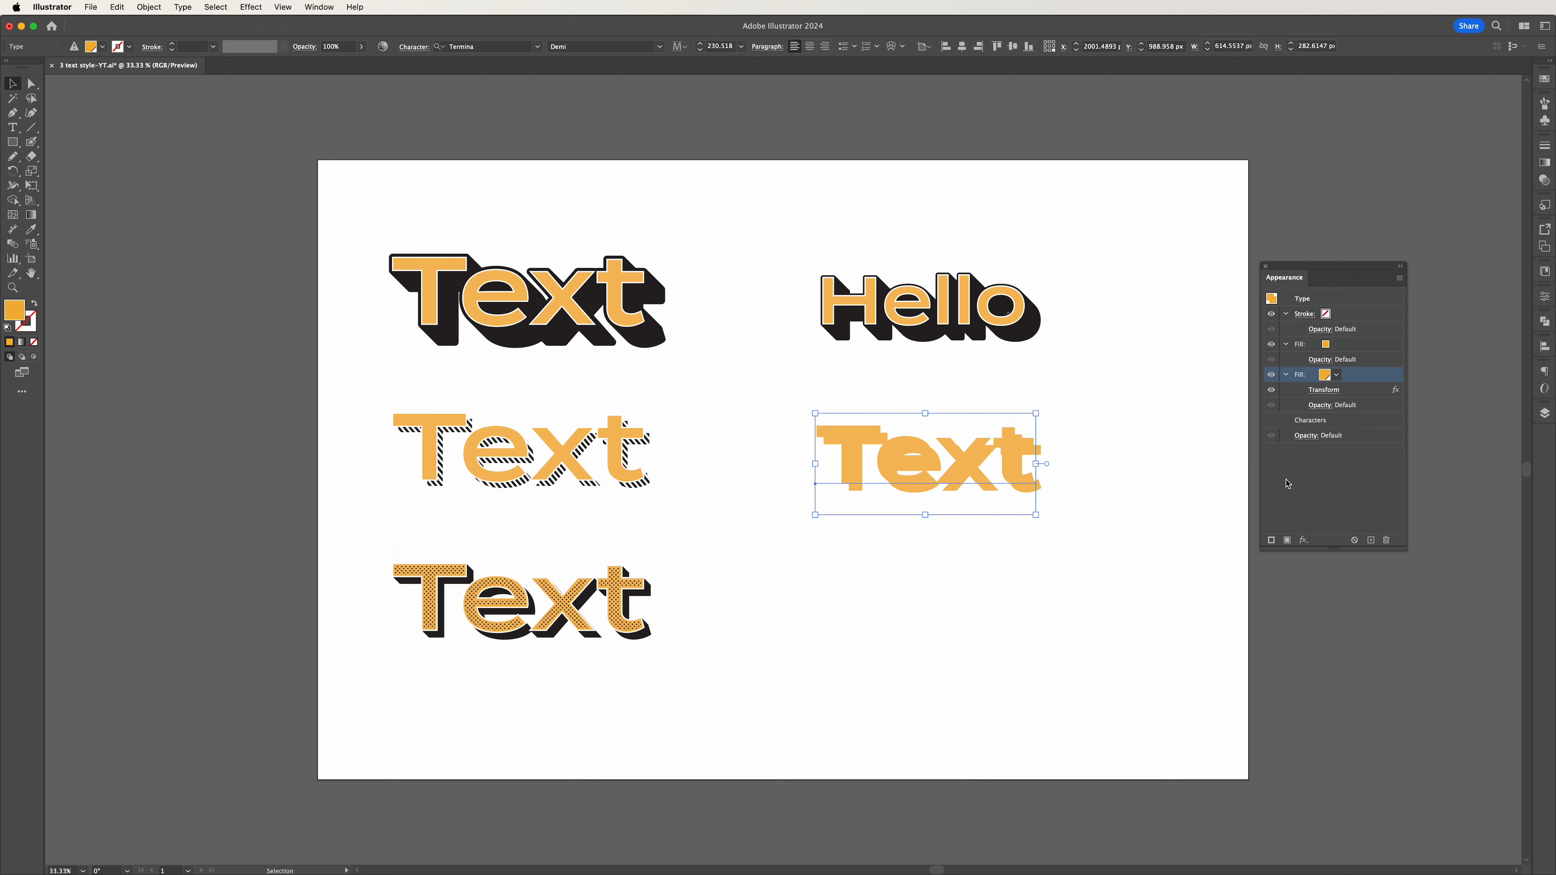
Open the Basic Graphics_Lines pattern library for the swatch of the offset lower fill.
click(1307, 484)
click(1327, 377)
click(1337, 376)
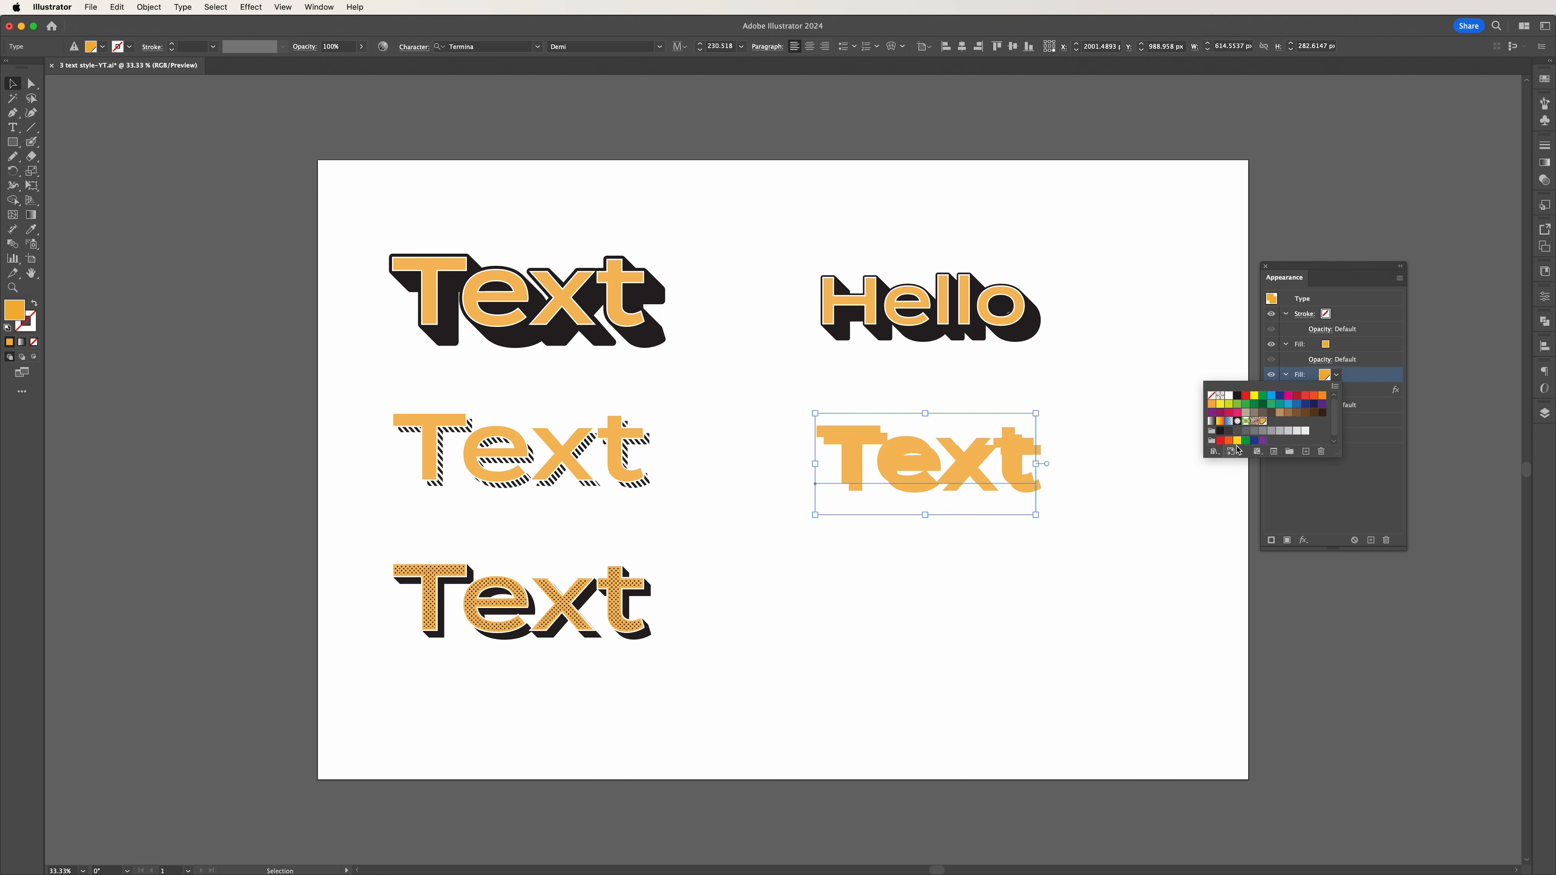
click(1214, 453)
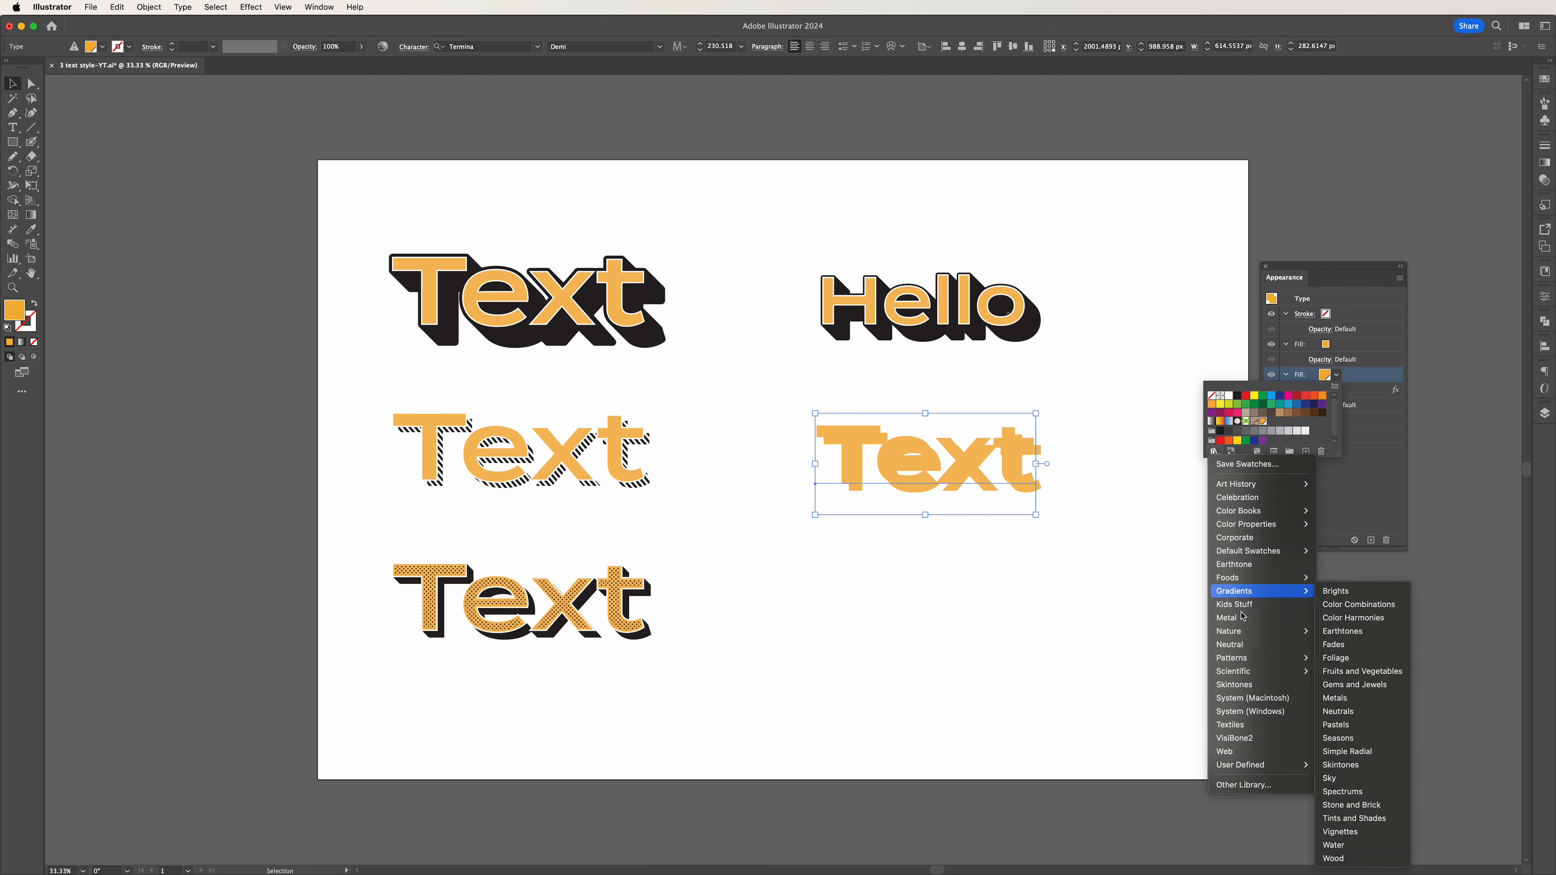
mouse_move(1250, 667)
mouse_move(1337, 662)
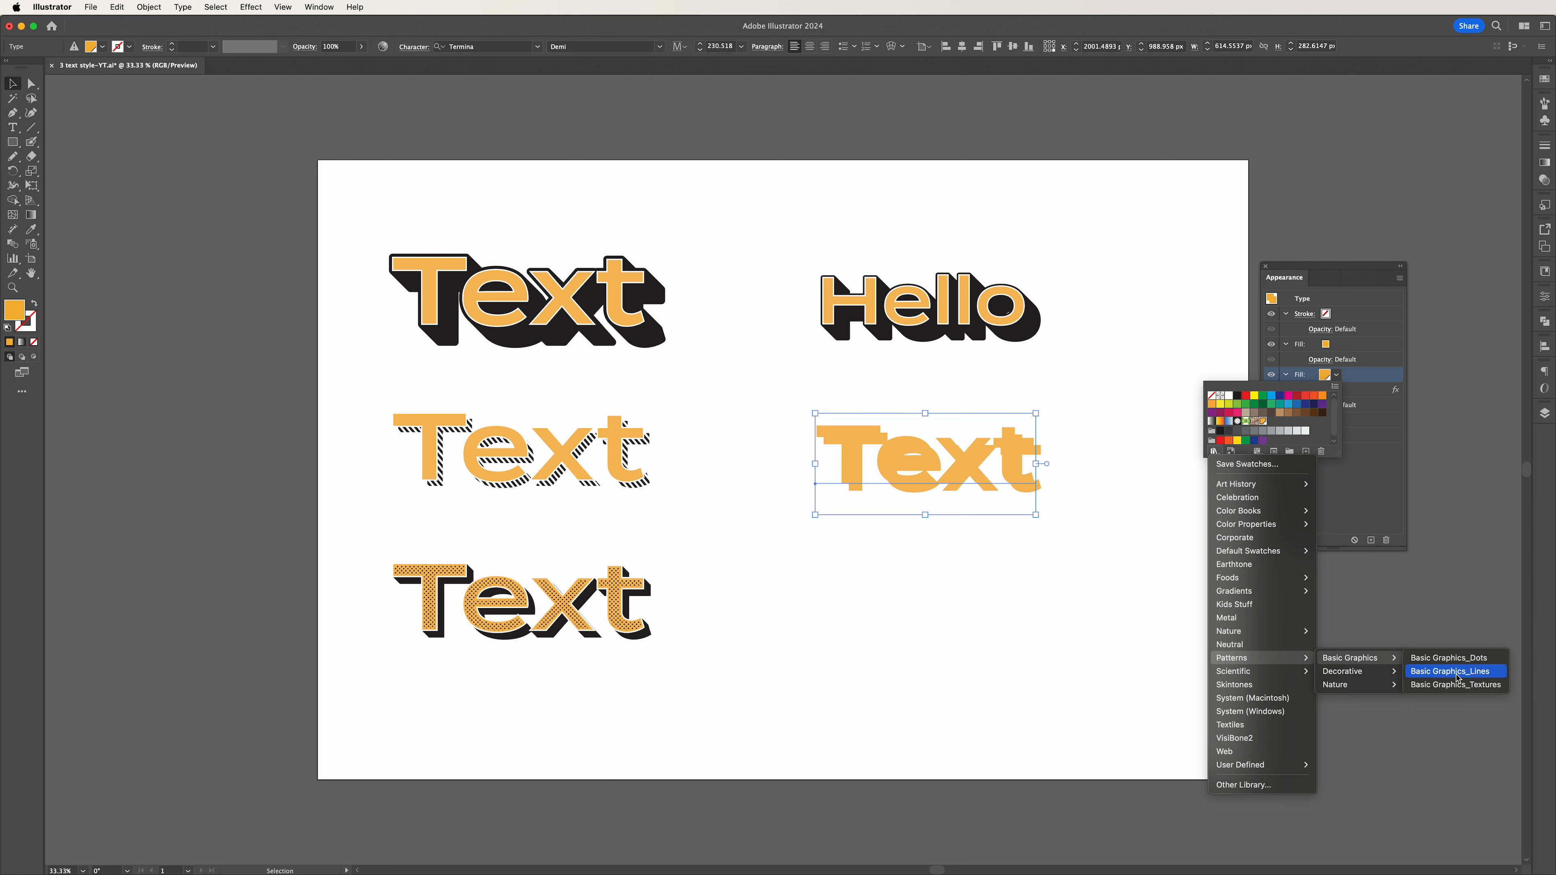
click(1471, 677)
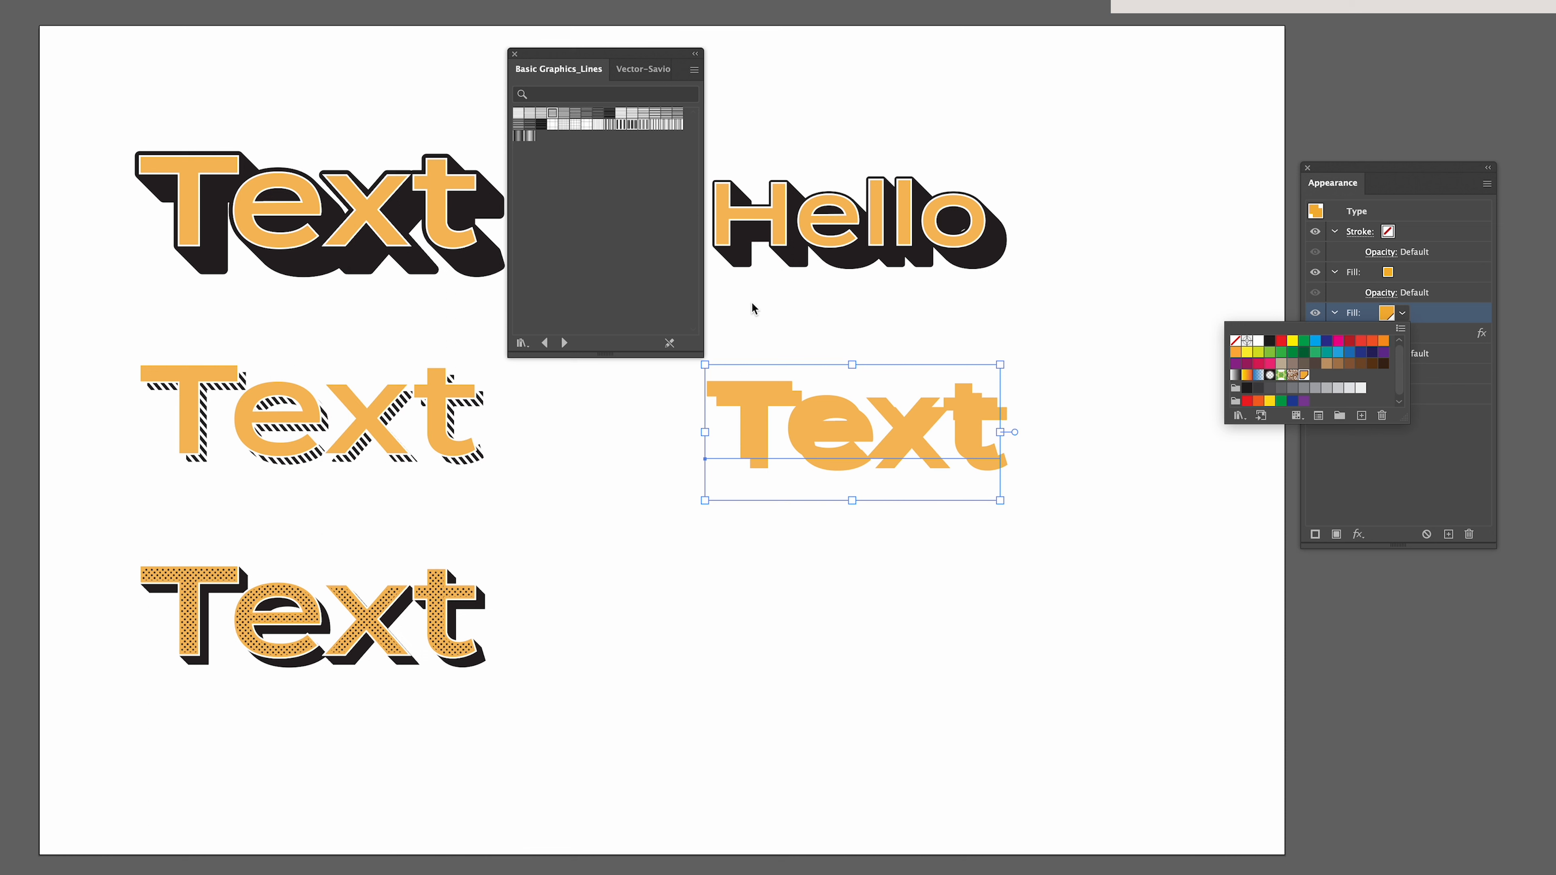
Compare several line patterns on the offset lower fill and apply a dense horizontal-line pattern to it.
click(519, 118)
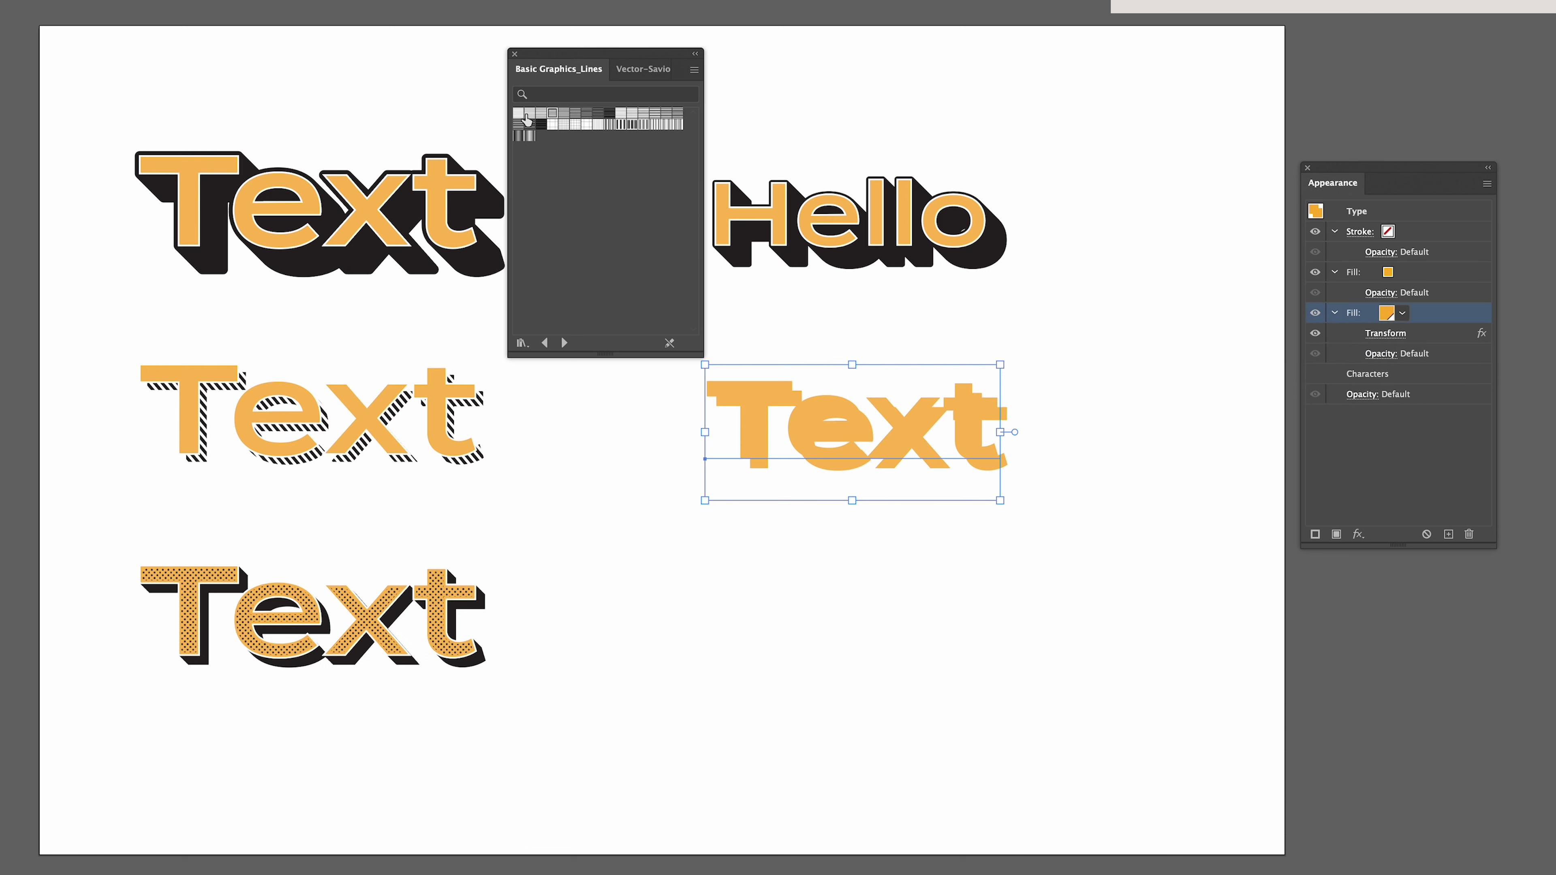
click(530, 117)
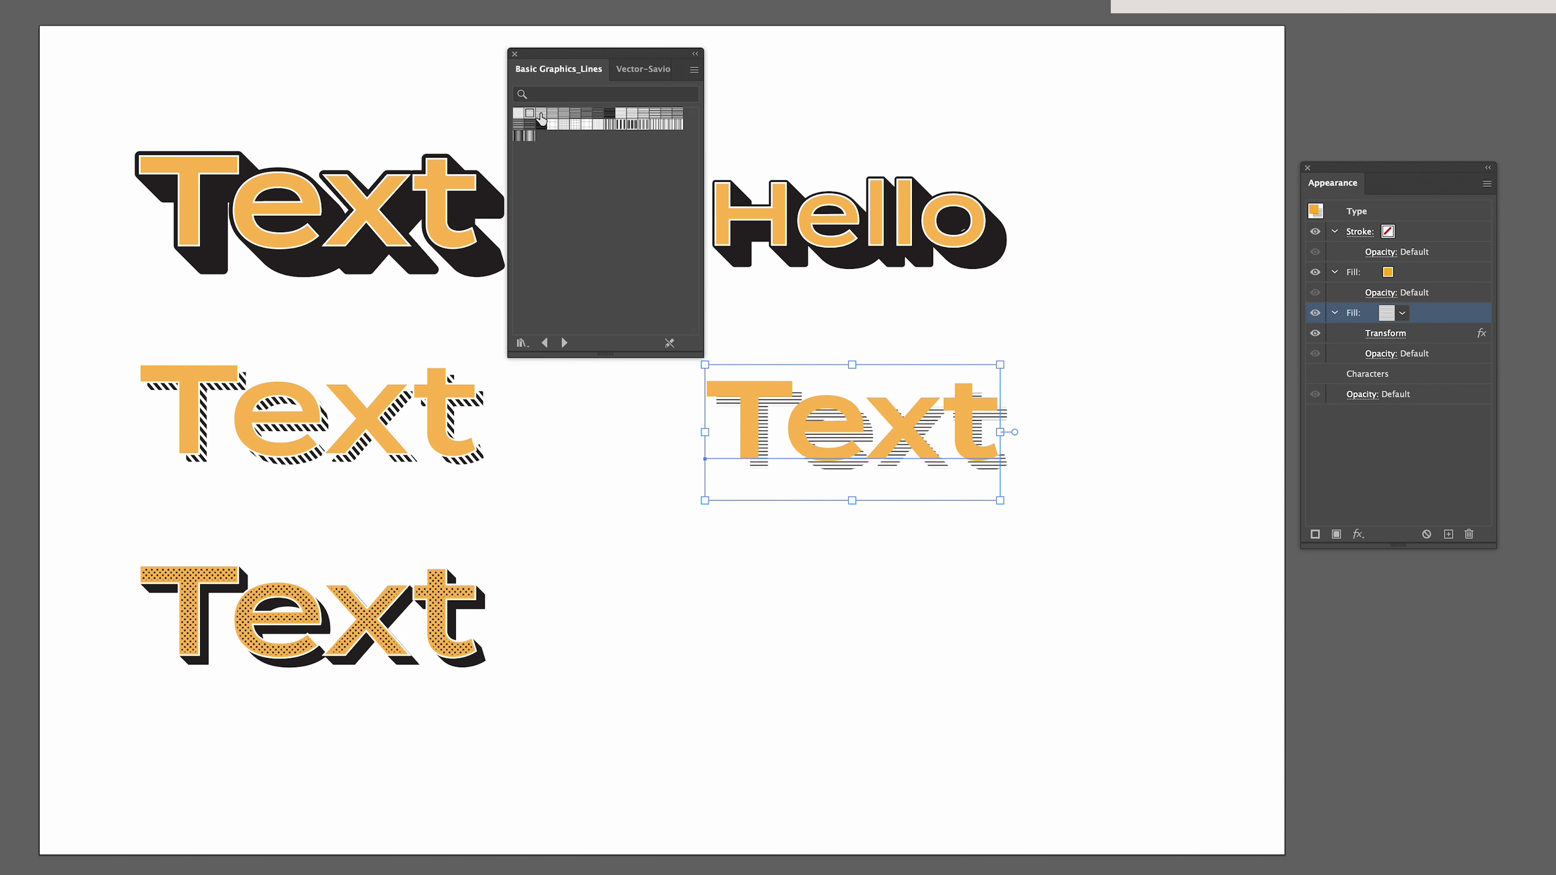
click(541, 115)
click(553, 114)
click(564, 115)
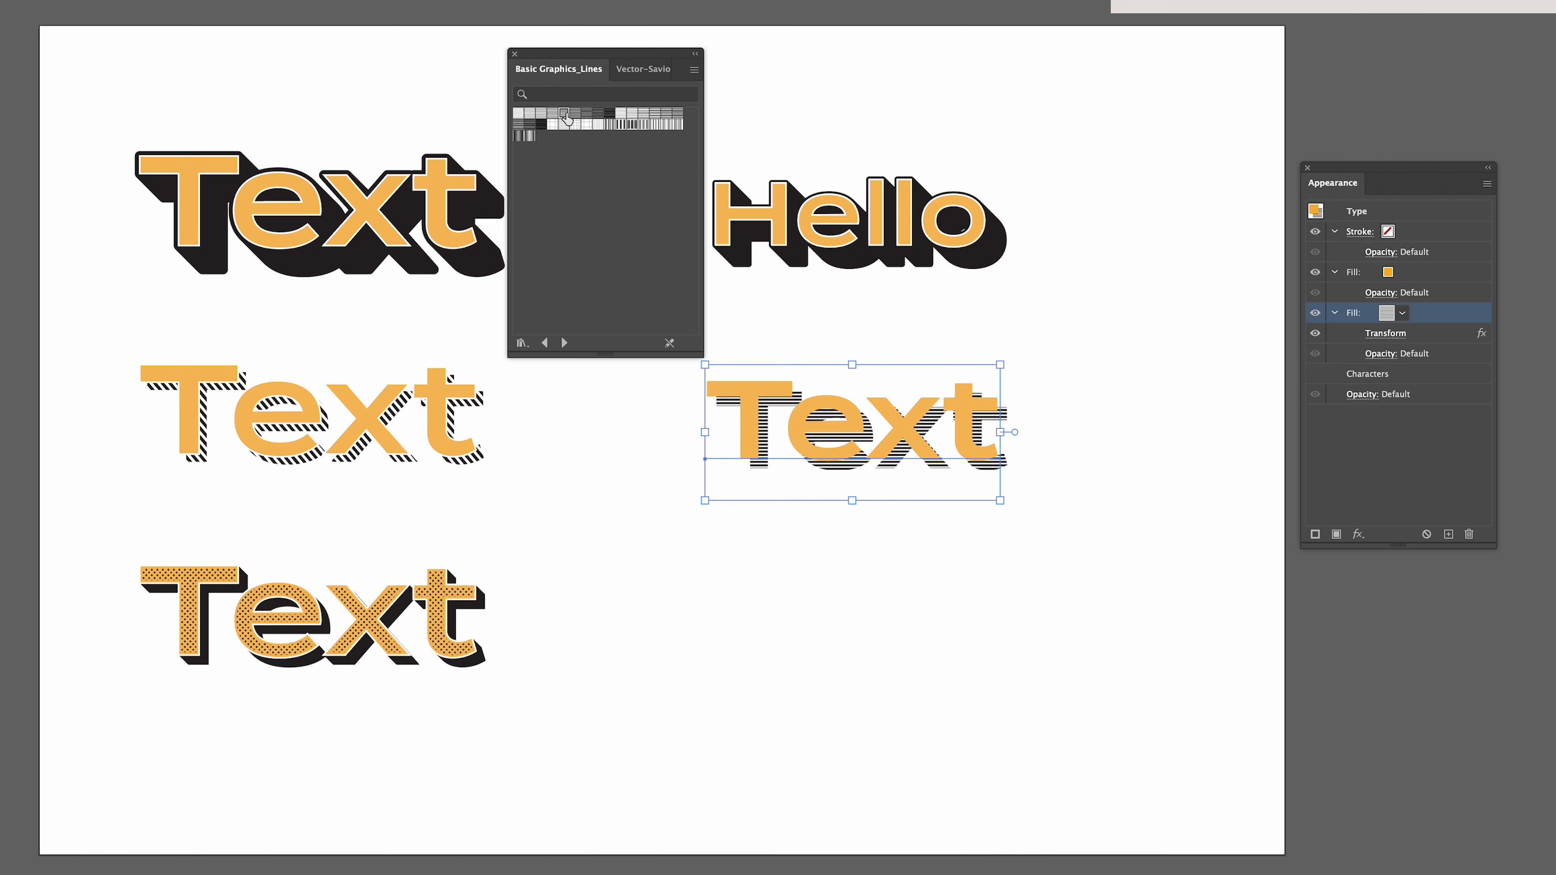
click(554, 113)
click(561, 113)
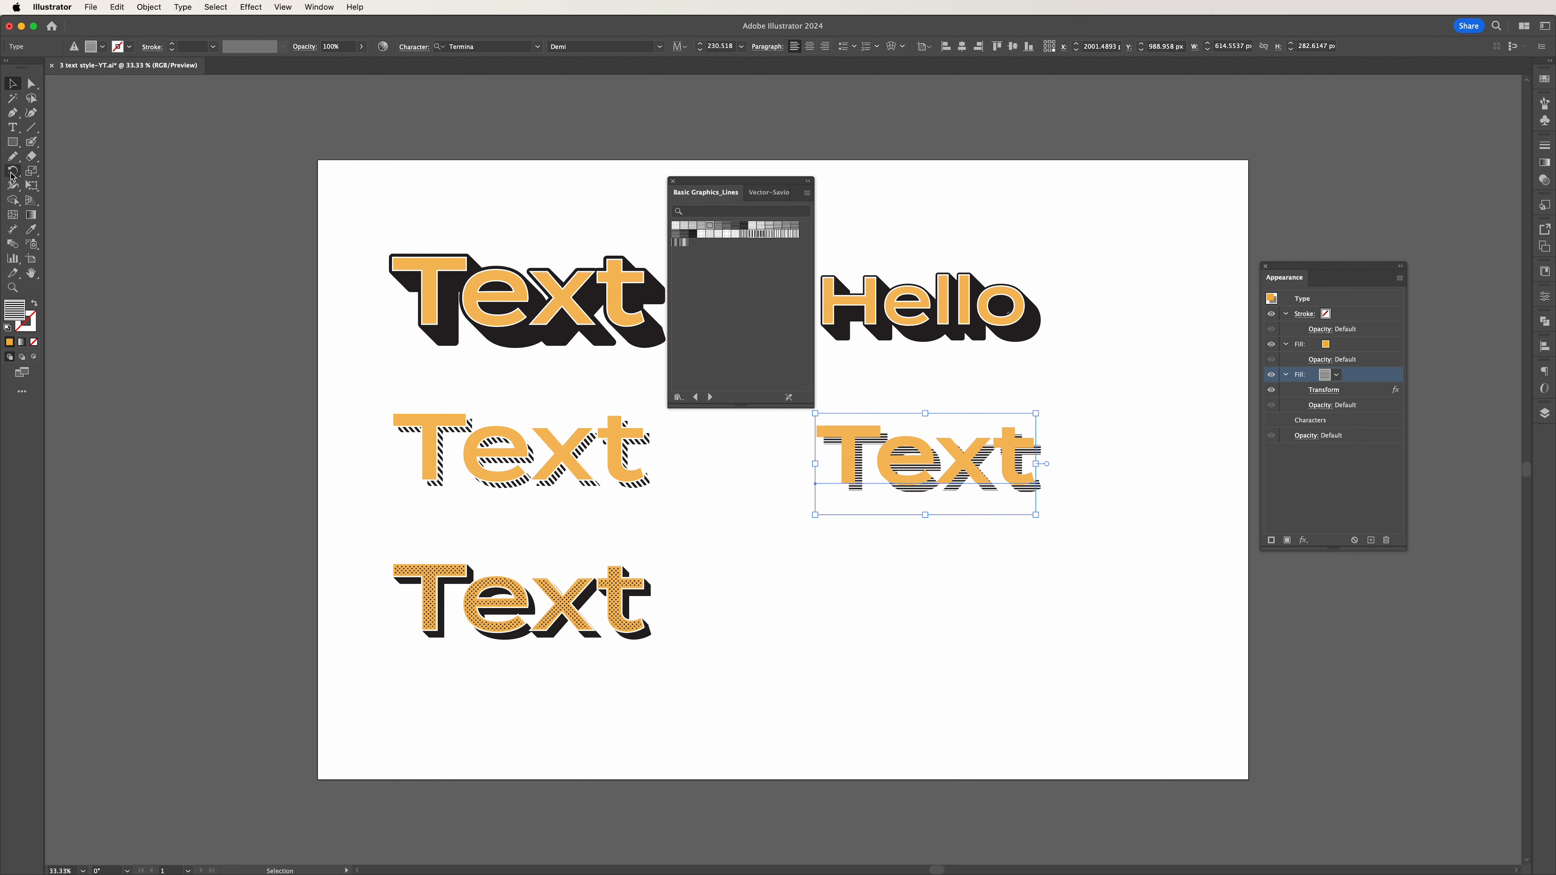
Rotate only the line pattern by -40°, with Transform Objects off and Transform Patterns on.
double_click(12, 172)
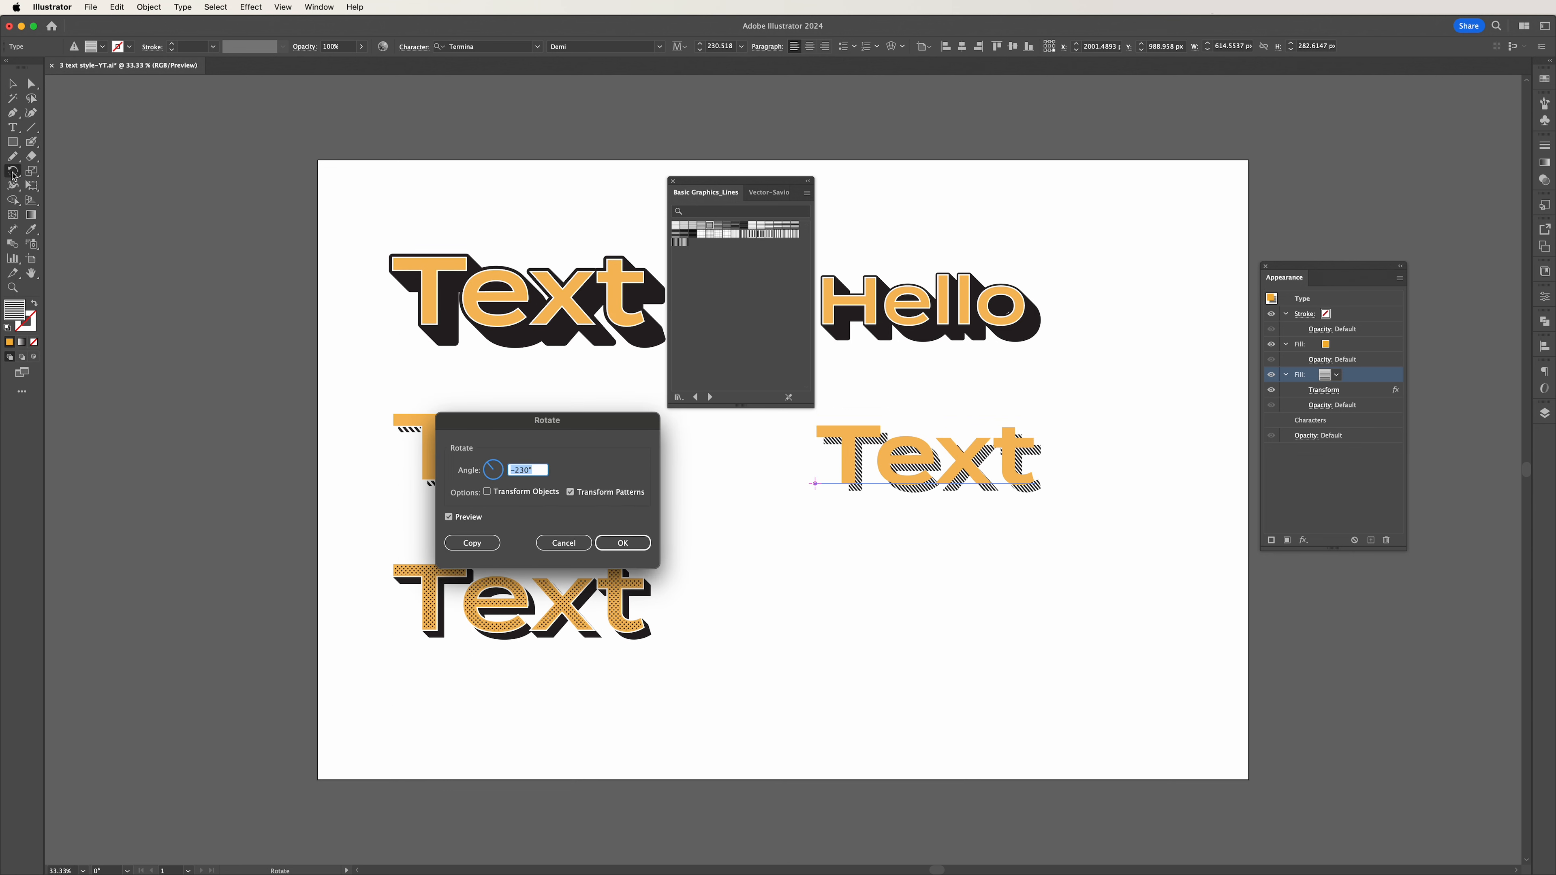
click(487, 492)
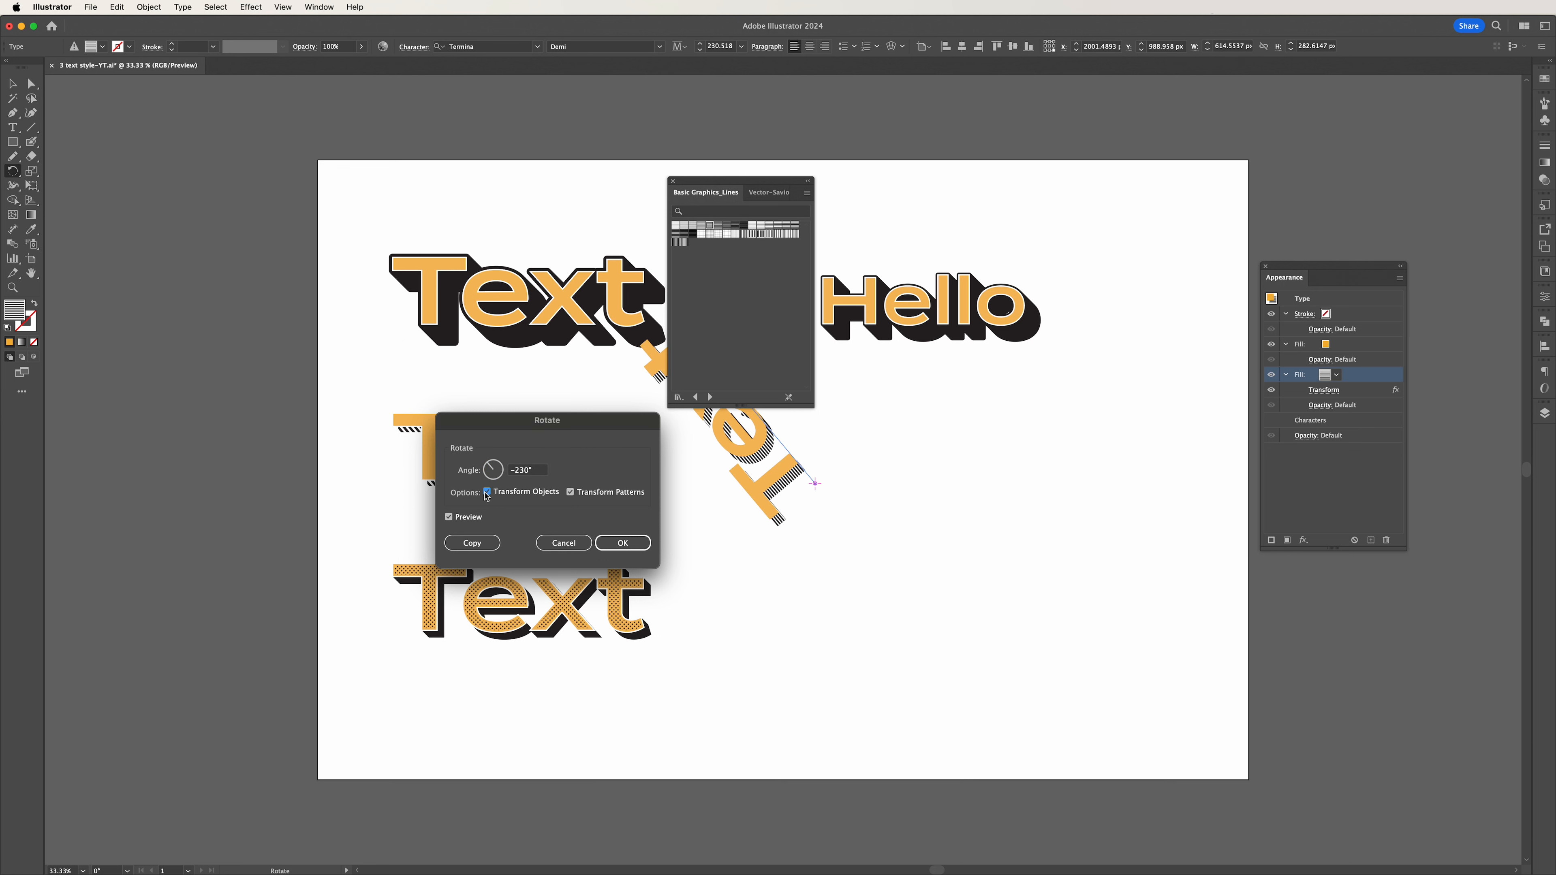
click(487, 493)
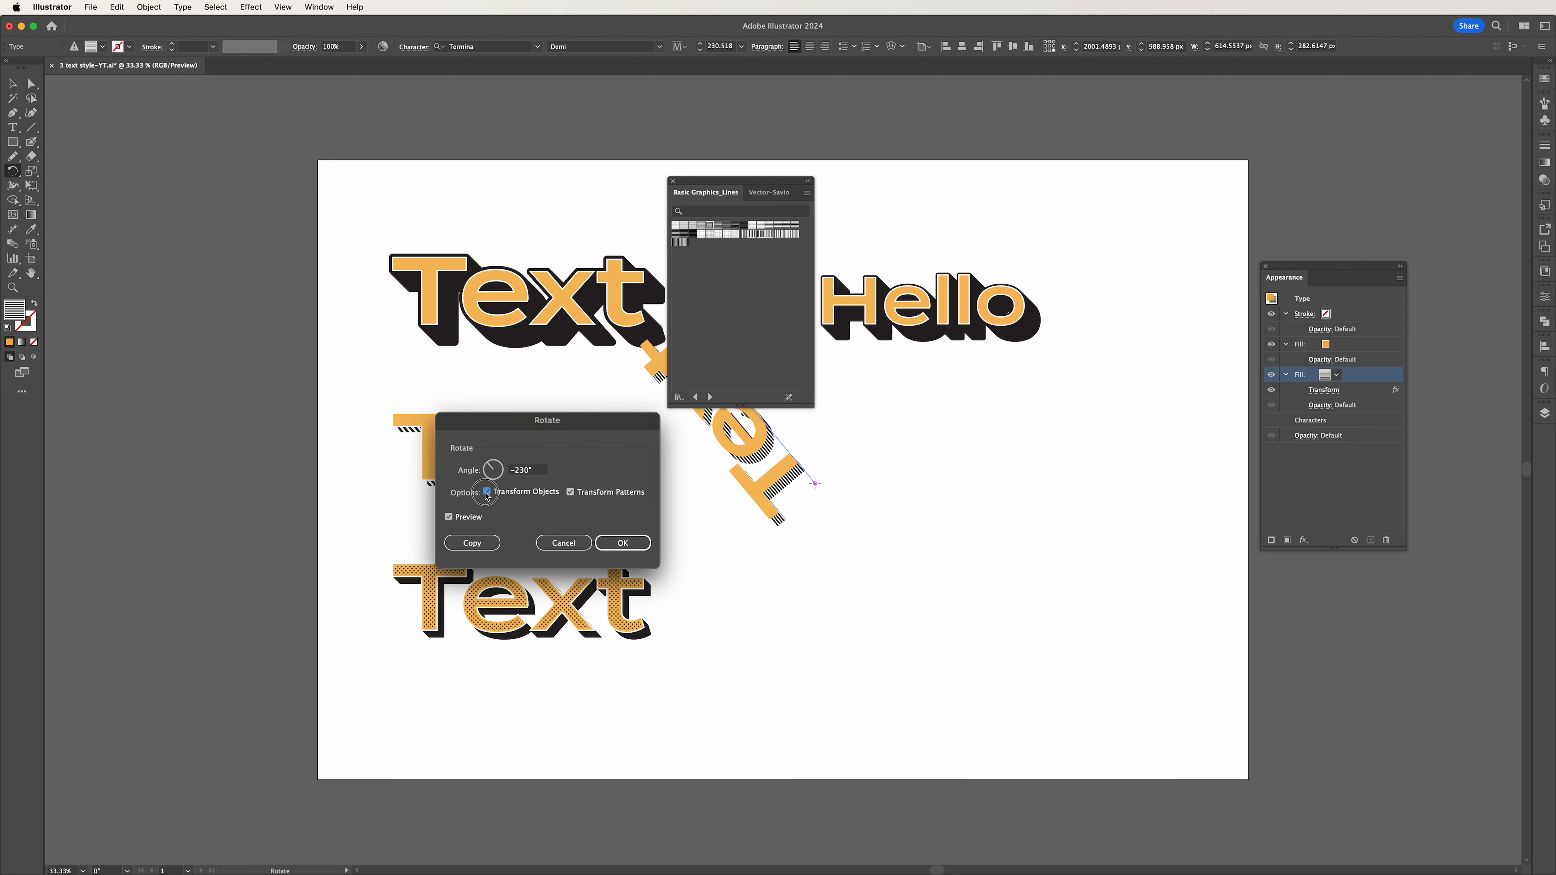
click(533, 472)
key(shift+Down)
key(shift+Down)
key(shift+Down)
key(shift+Down)
key(shift+Down)
key(shift+Down)
key(shift+Down)
key(shift+Down)
key(shift+Down)
key(shift+Down)
key(shift+Down)
key(shift+Down)
key(shift+Down)
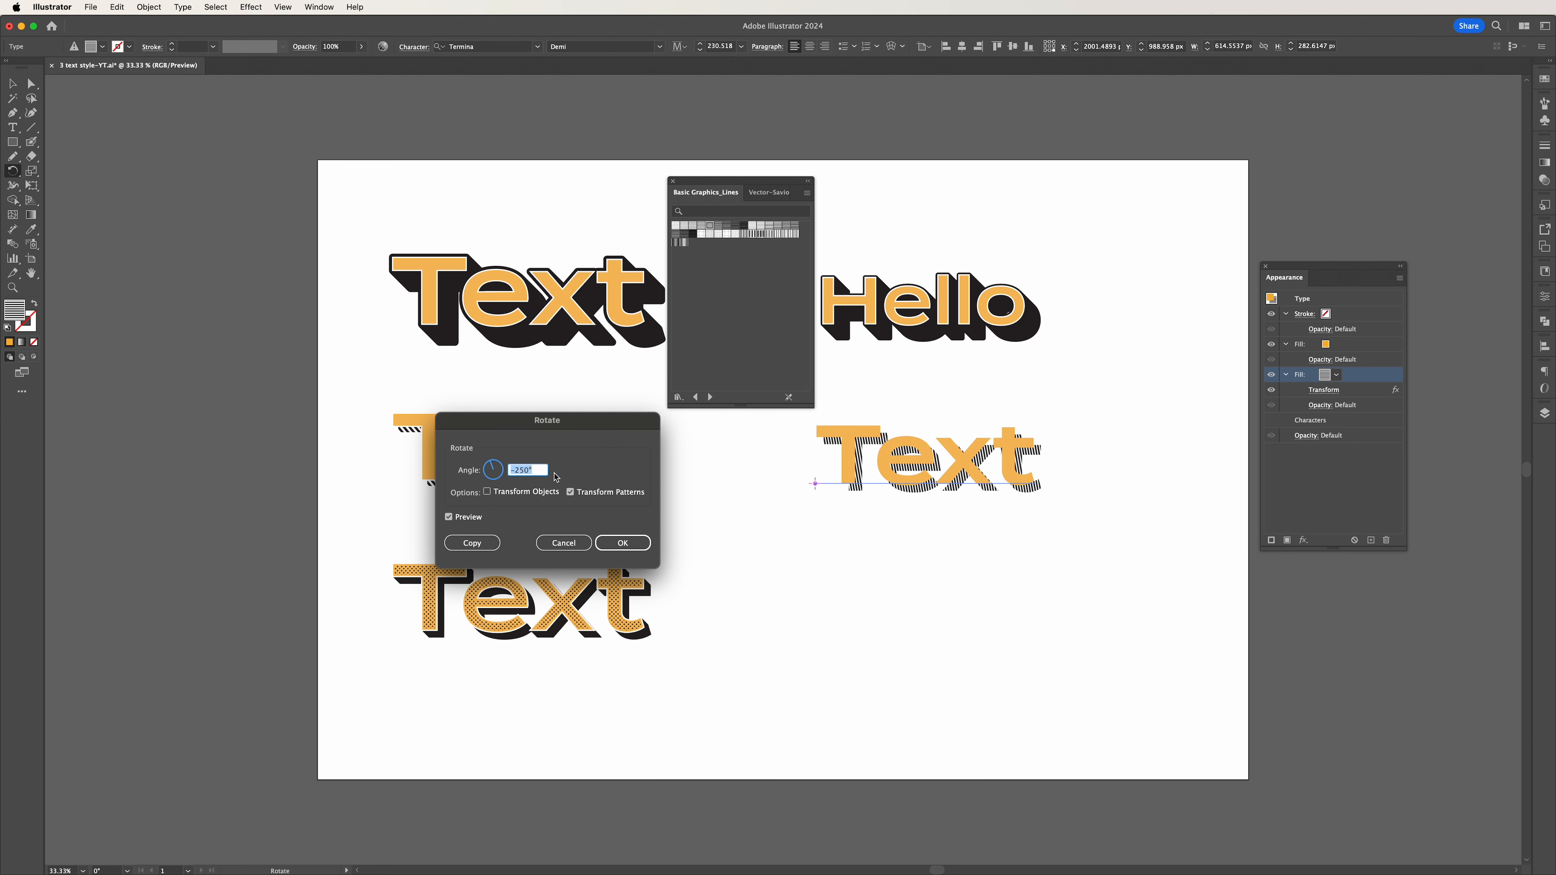
key(shift+Up)
key(shift+Up)
key(shift+Up)
key(shift+Up)
key(shift+Up)
key(shift+Up)
key(shift+Up)
key(shift+Up)
key(shift+Up)
key(shift+Up)
key(shift+Up)
key(shift+Up)
key(shift+Up)
key(shift+Up)
key(shift+Up)
key(shift+Up)
key(shift+Up)
key(shift+Up)
key(shift+Up)
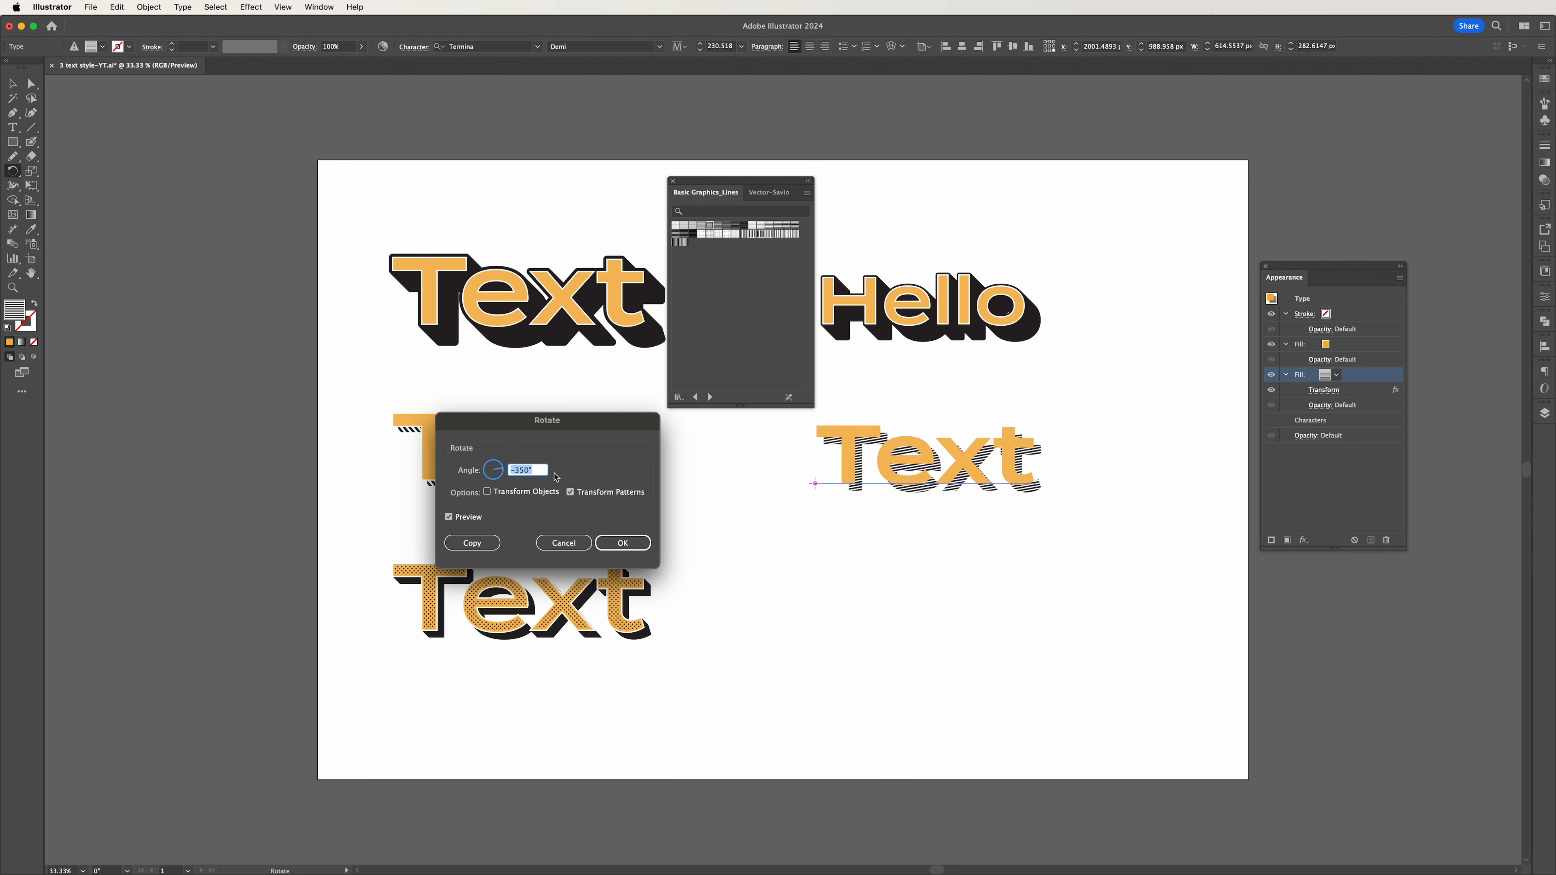
key(shift+Up)
key(shift+Up)
key(shift+Up)
key(shift+Up)
key(shift+Up)
key(shift+Up)
key(shift+Up)
key(shift+Up)
key(shift+Up)
key(shift+Up)
key(shift+Up)
key(shift+Up)
key(shift+Up)
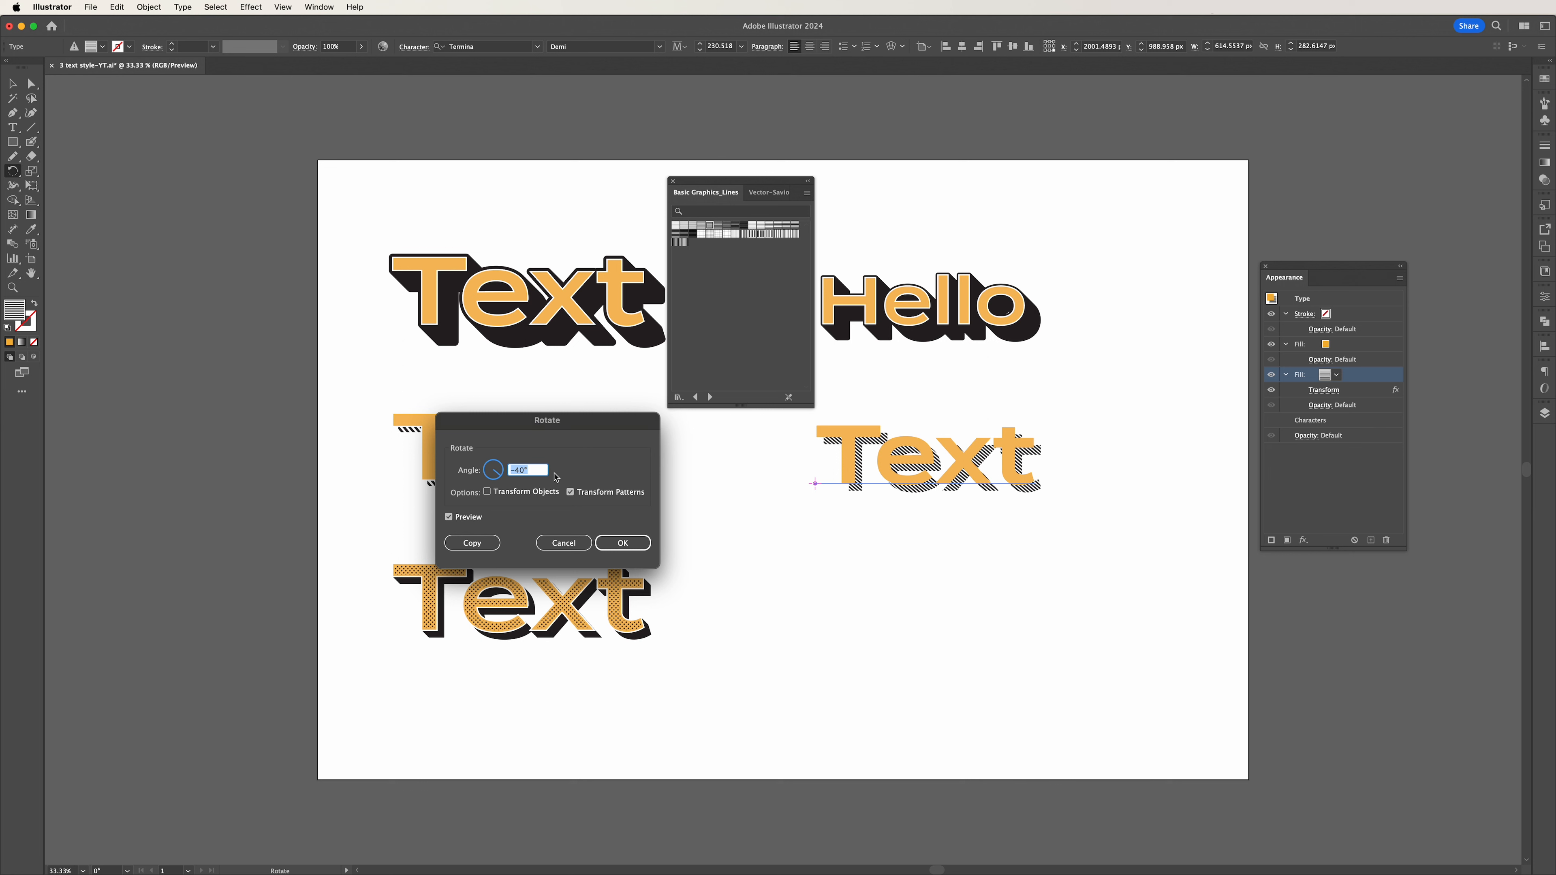
click(625, 544)
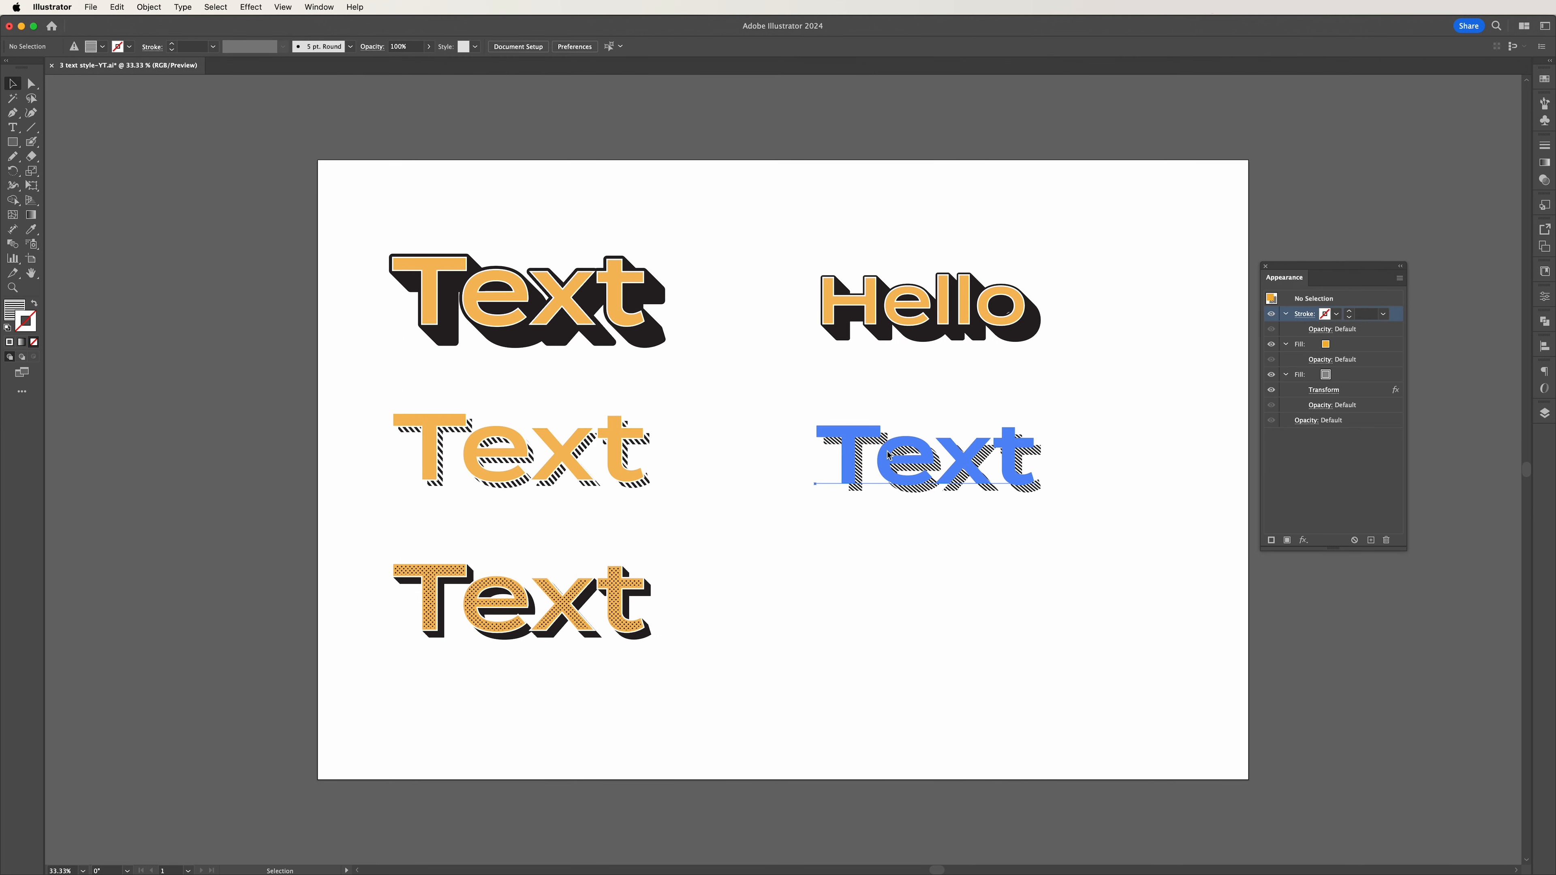
Give the striped text a white stroke and place it between the orange fill and the pattern fill.
click(889, 455)
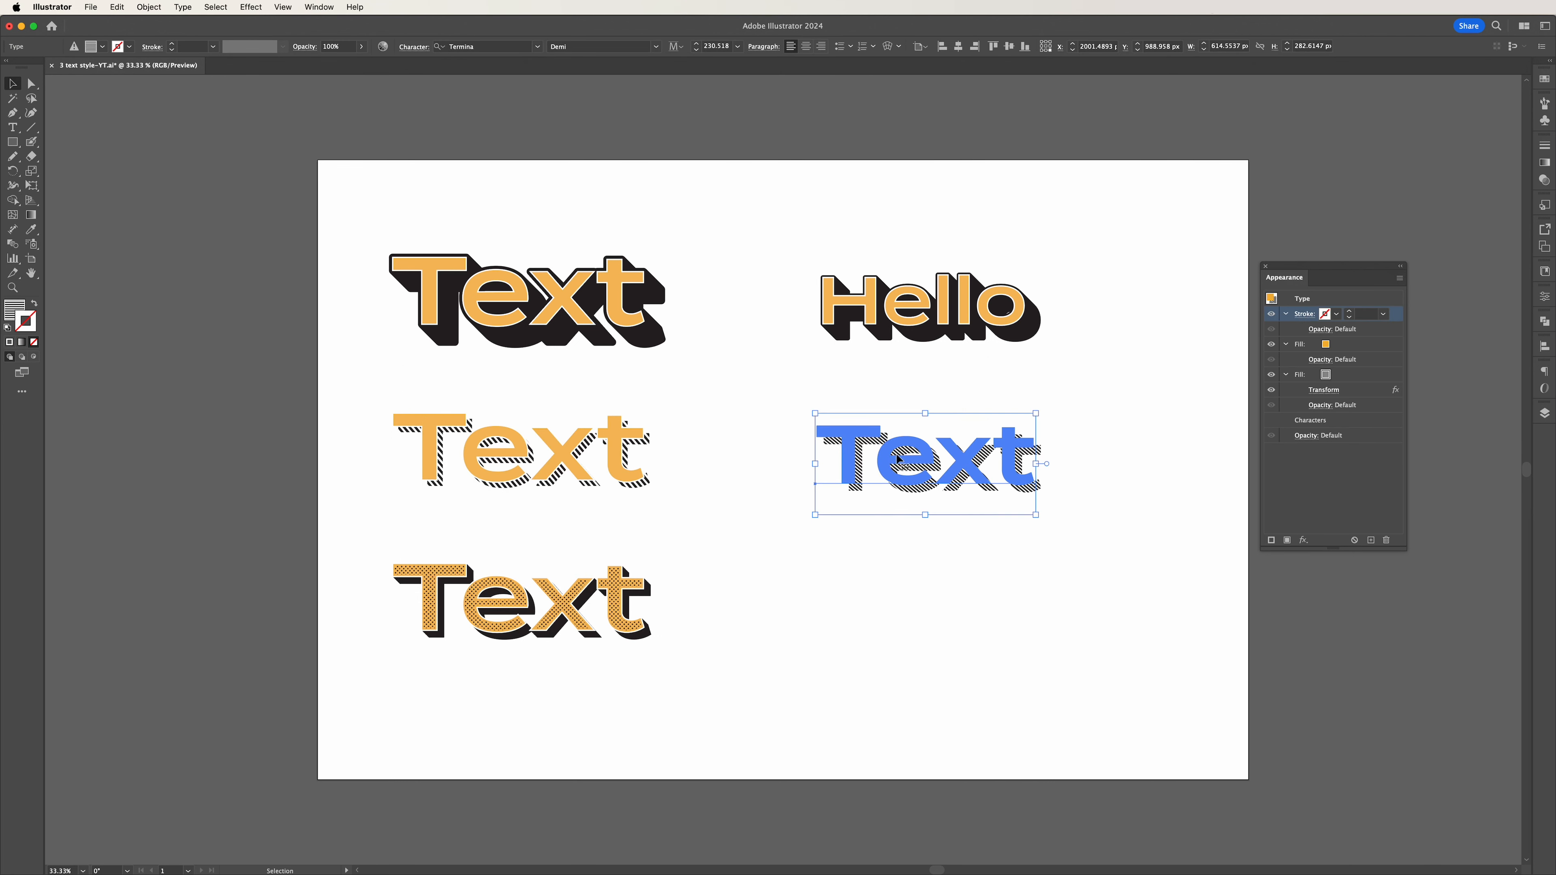
click(1334, 319)
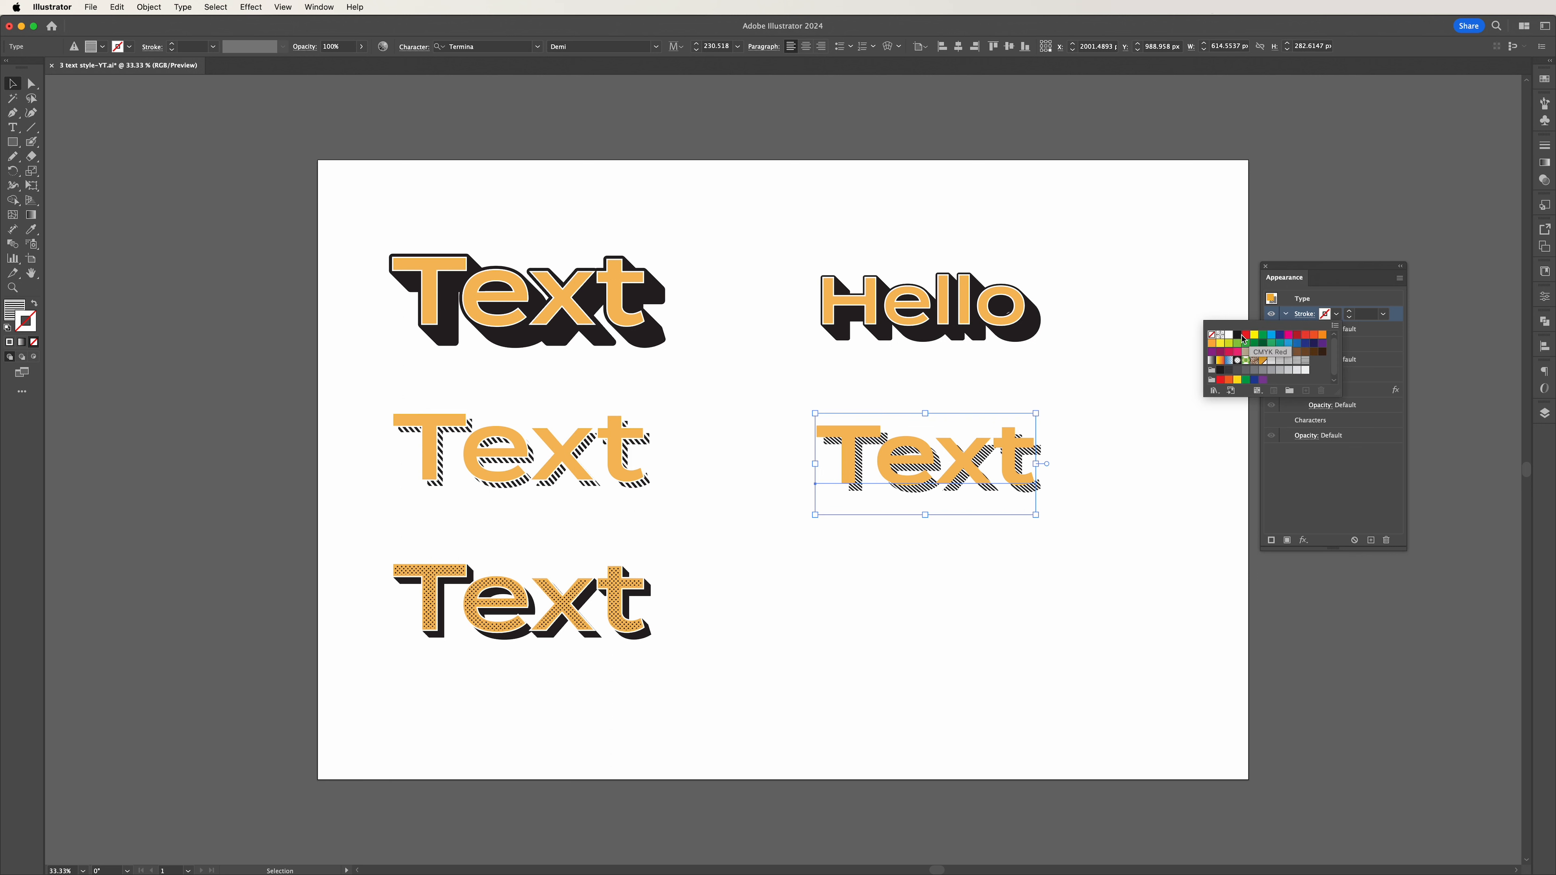
click(1228, 336)
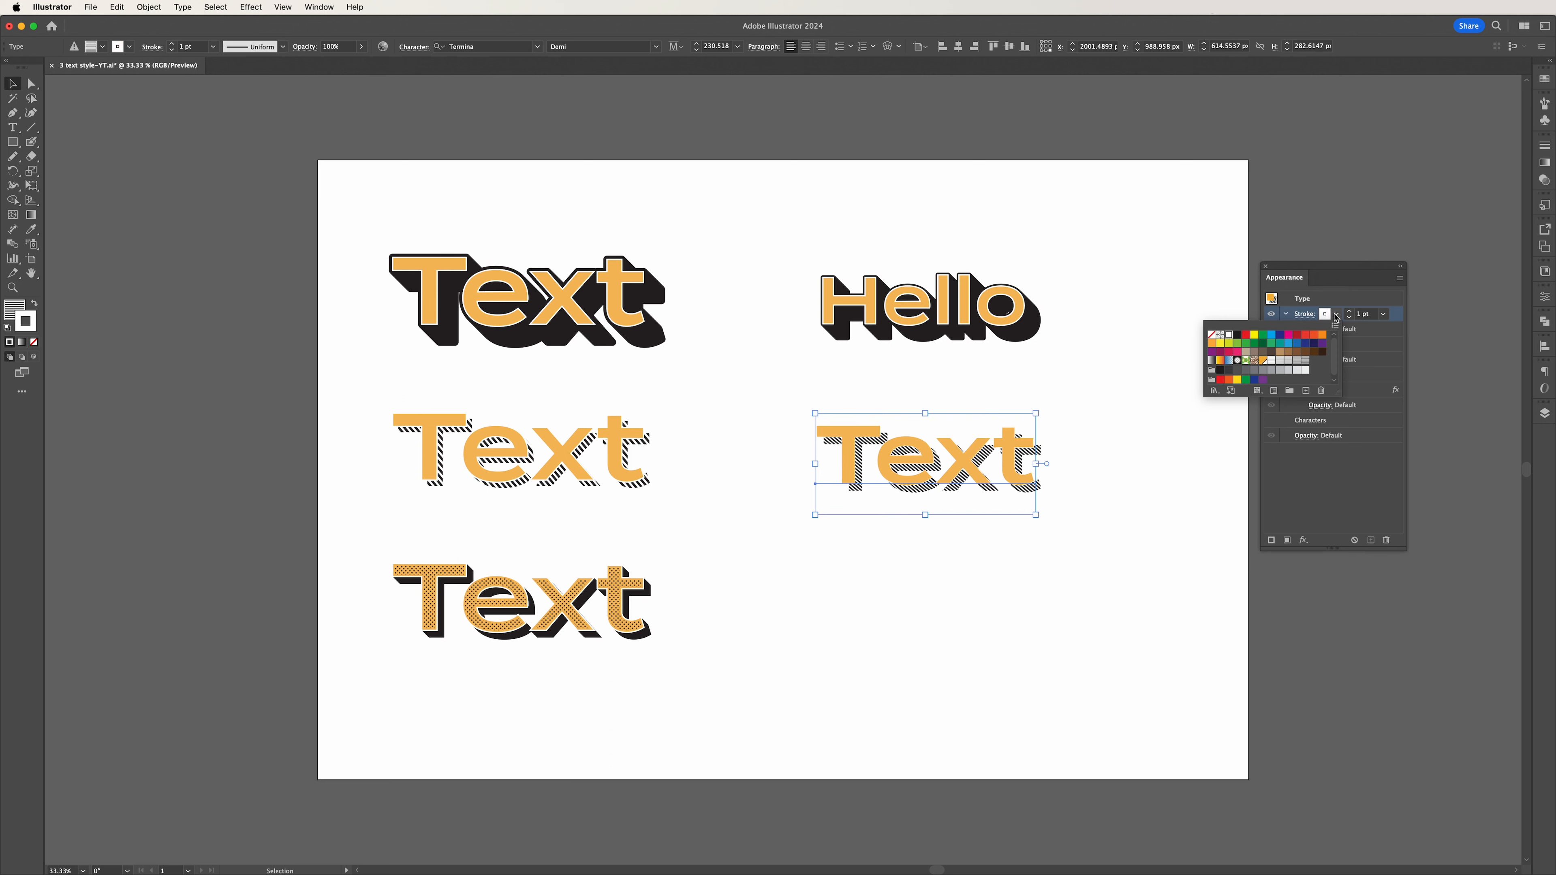
click(1336, 317)
click(1285, 345)
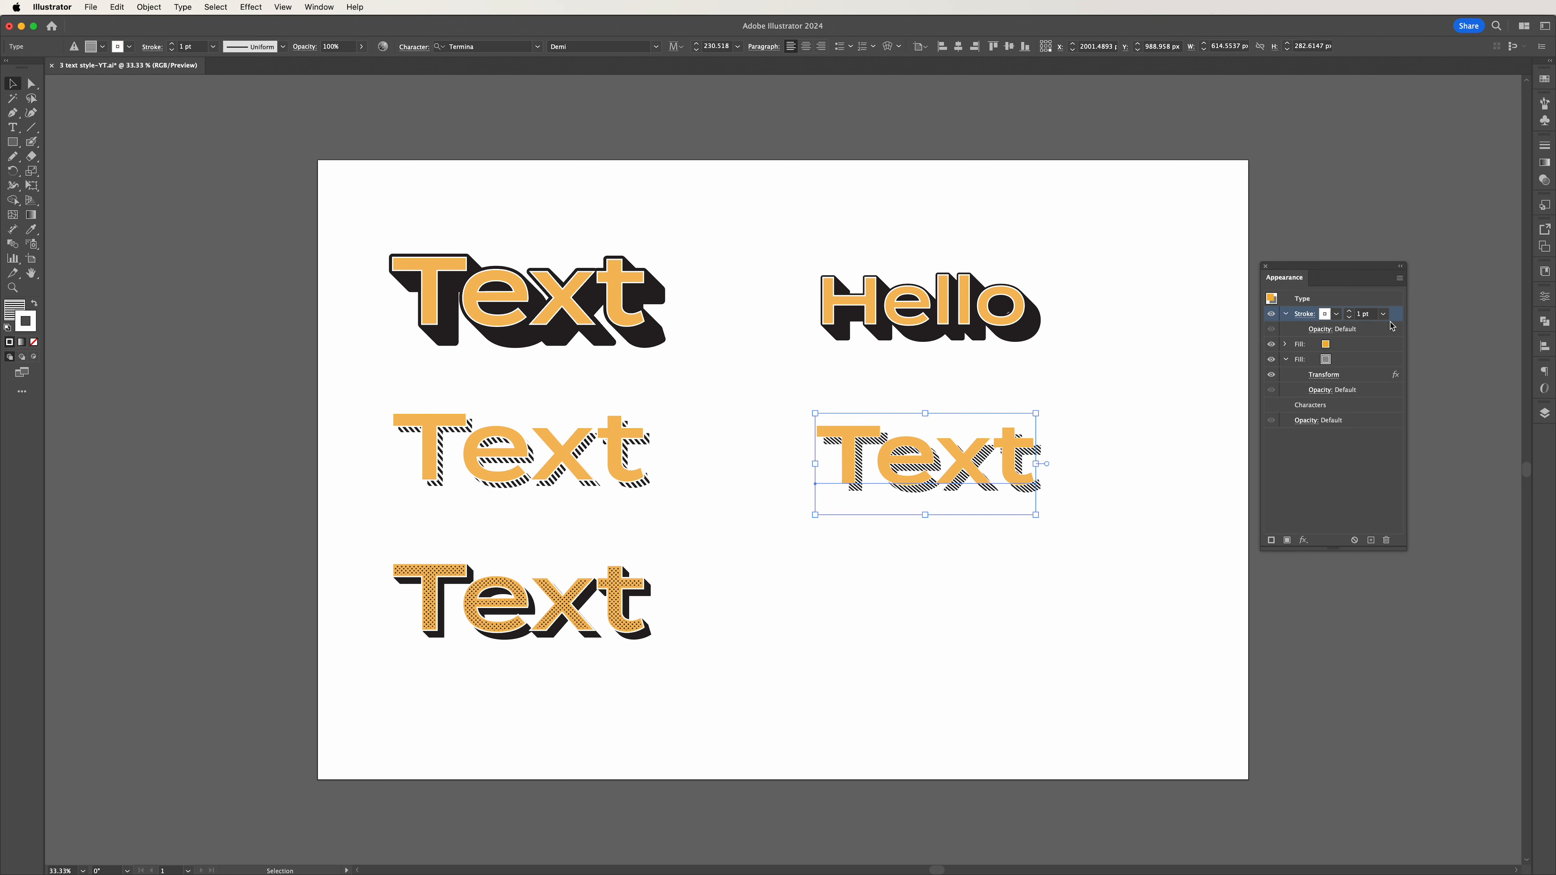
drag(1396, 319, 1386, 354)
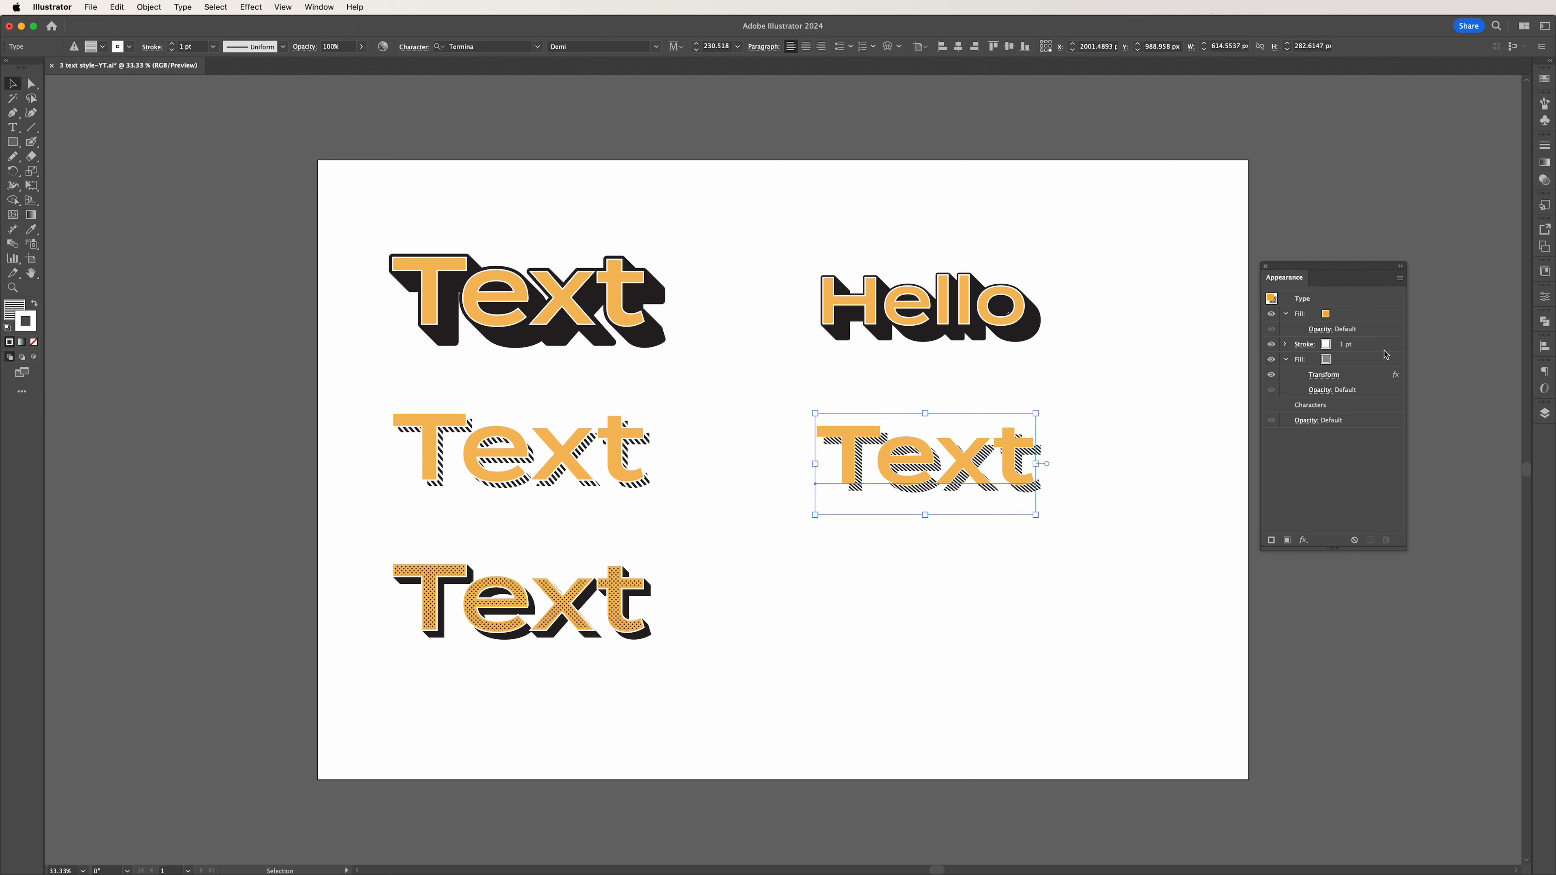
Set the weight of the striped text's white stroke to 12 pt.
click(1348, 345)
click(1350, 344)
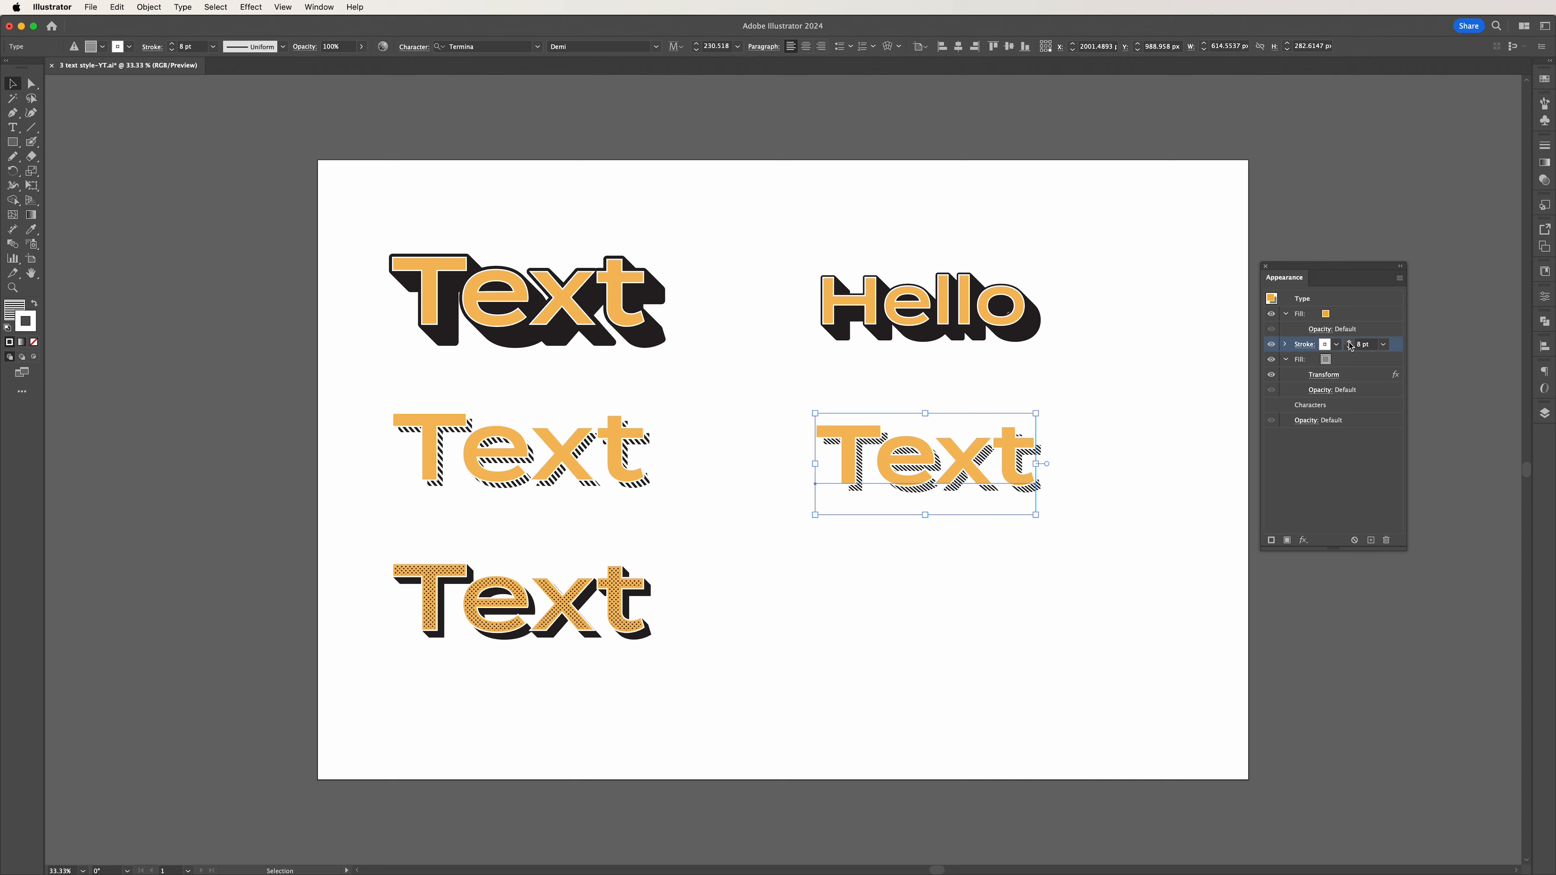
click(1350, 344)
click(1350, 344)
click(1164, 444)
key(super+equal)
key(super+equal)
key(super+equal)
mouse_move(1125, 668)
mouse_down()
mouse_move(897, 593)
mouse_move(713, 624)
mouse_up()
click(772, 456)
click(1366, 345)
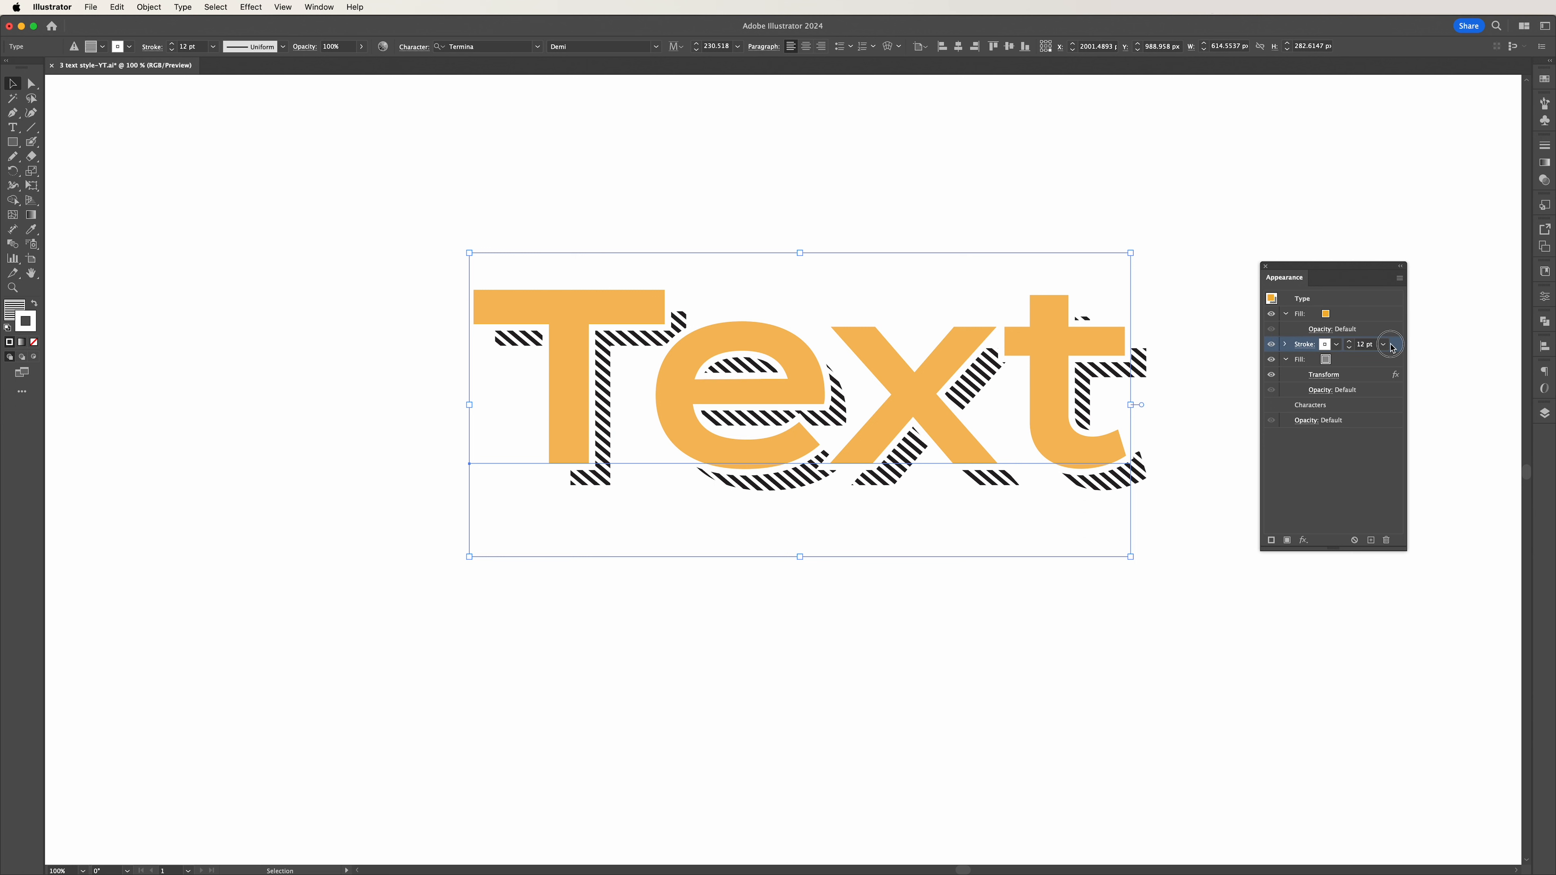
mouse_move(1391, 348)
mouse_down()
mouse_move(1386, 314)
mouse_move(1385, 354)
mouse_up()
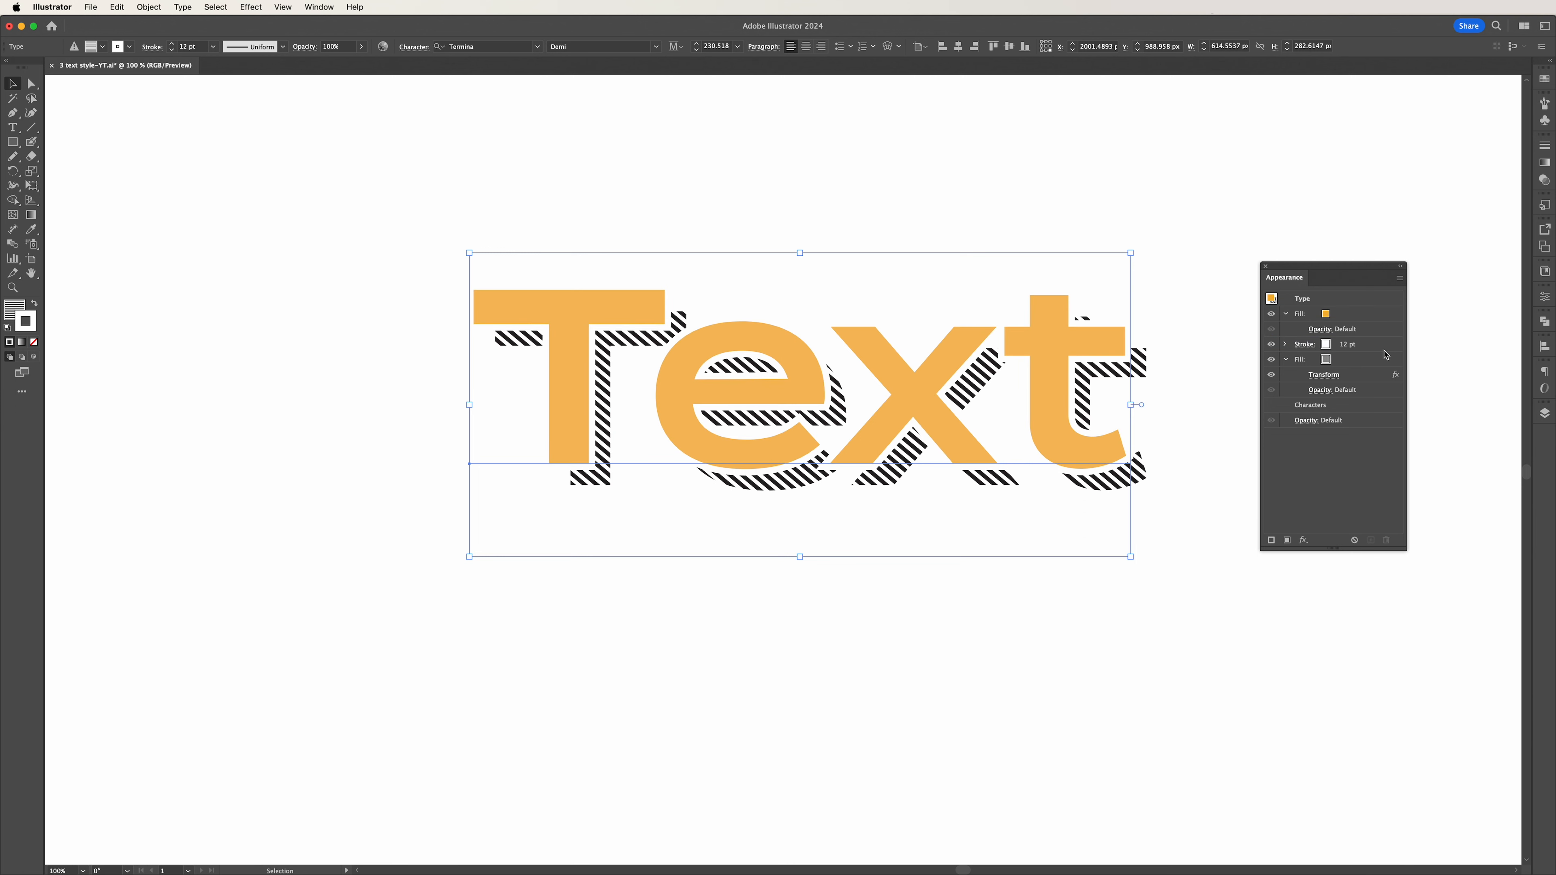
Replace the wording of the striped text with "Hello", keeping it as live type.
click(1213, 560)
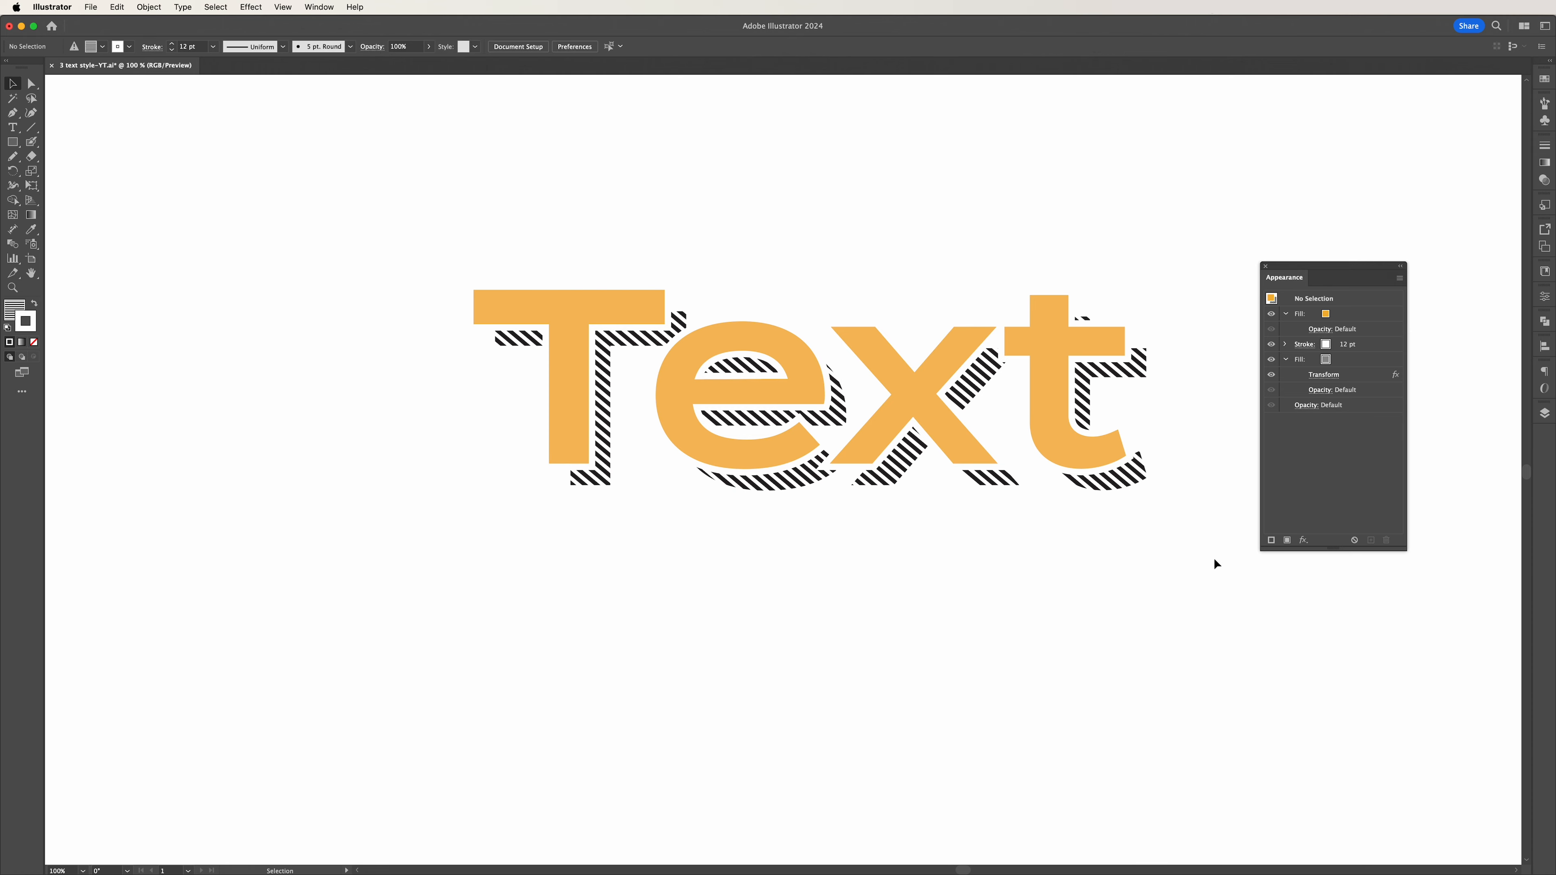
triple_click(690, 429)
text(lo)
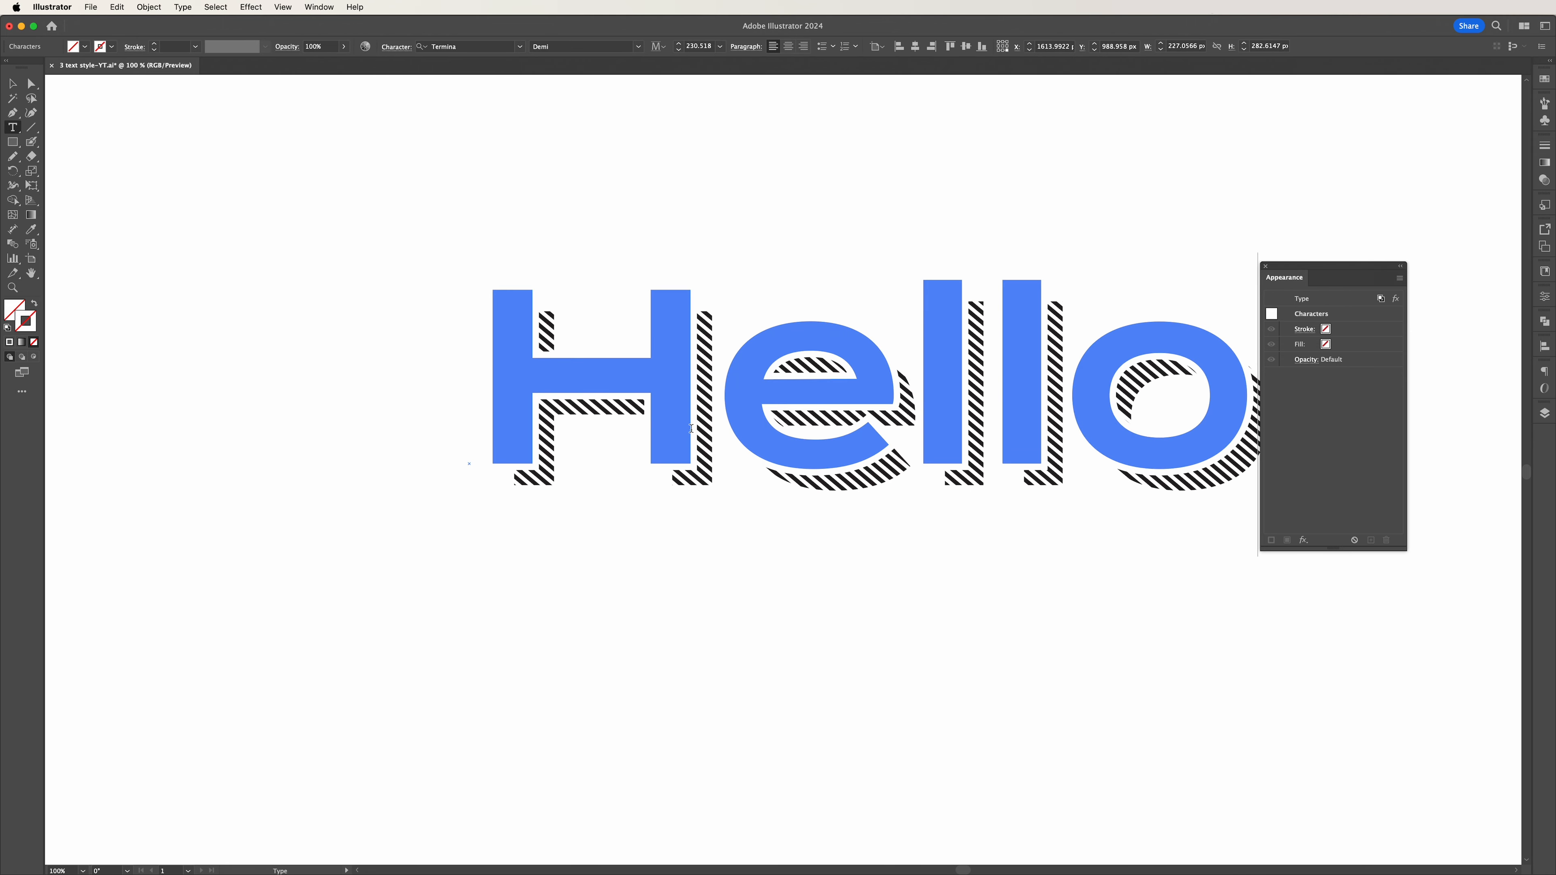
click(13, 84)
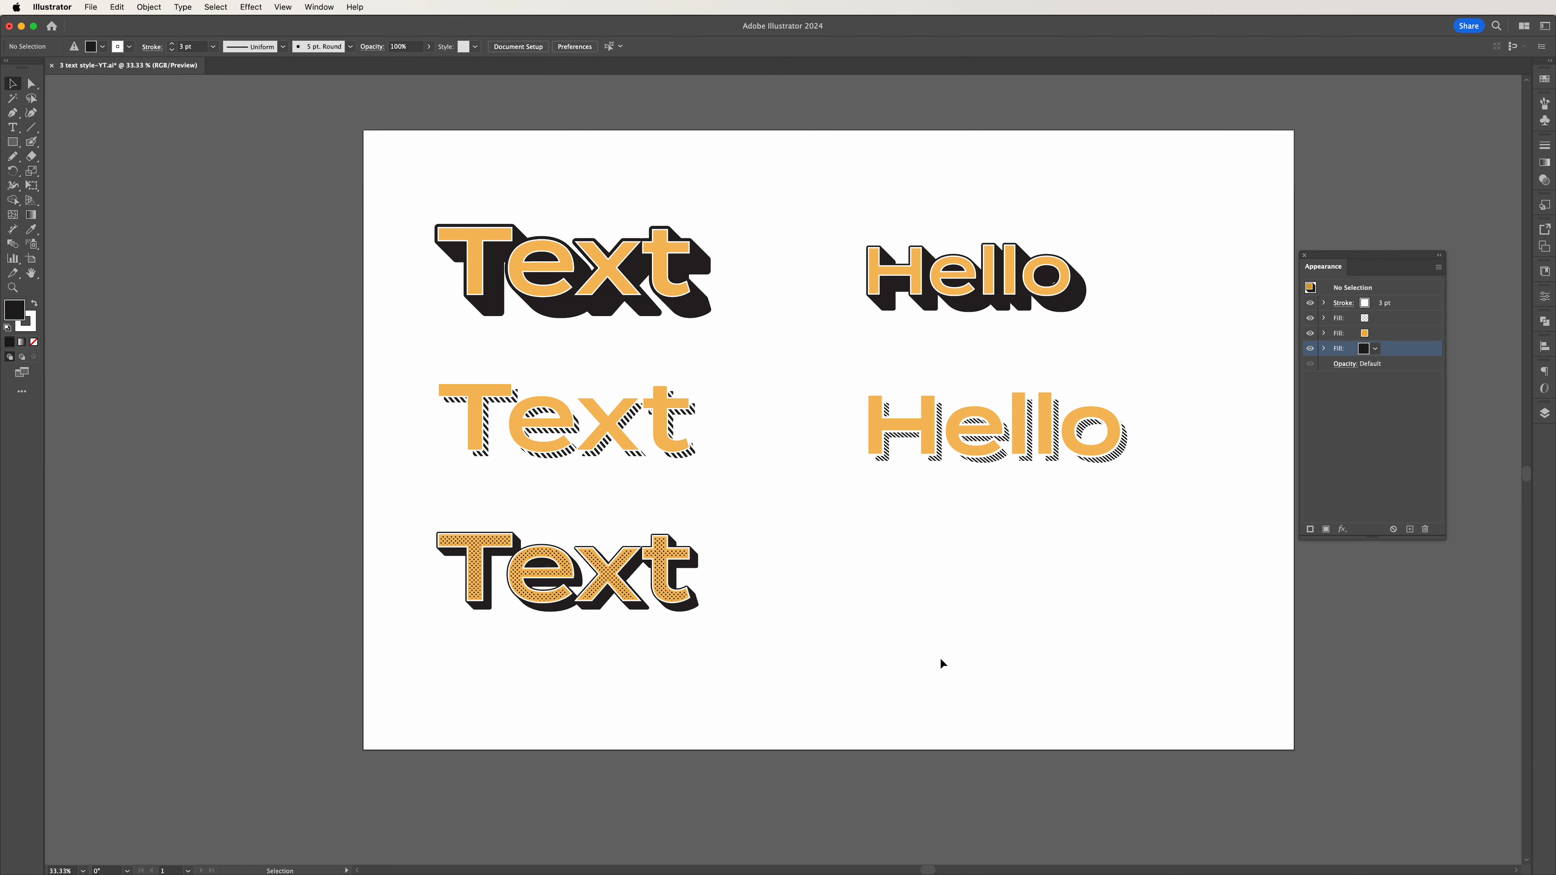
Add a new text object reading "Text" below the striped "Hello" and enlarge it to about 575 by 264 px.
key(t)
click(910, 573)
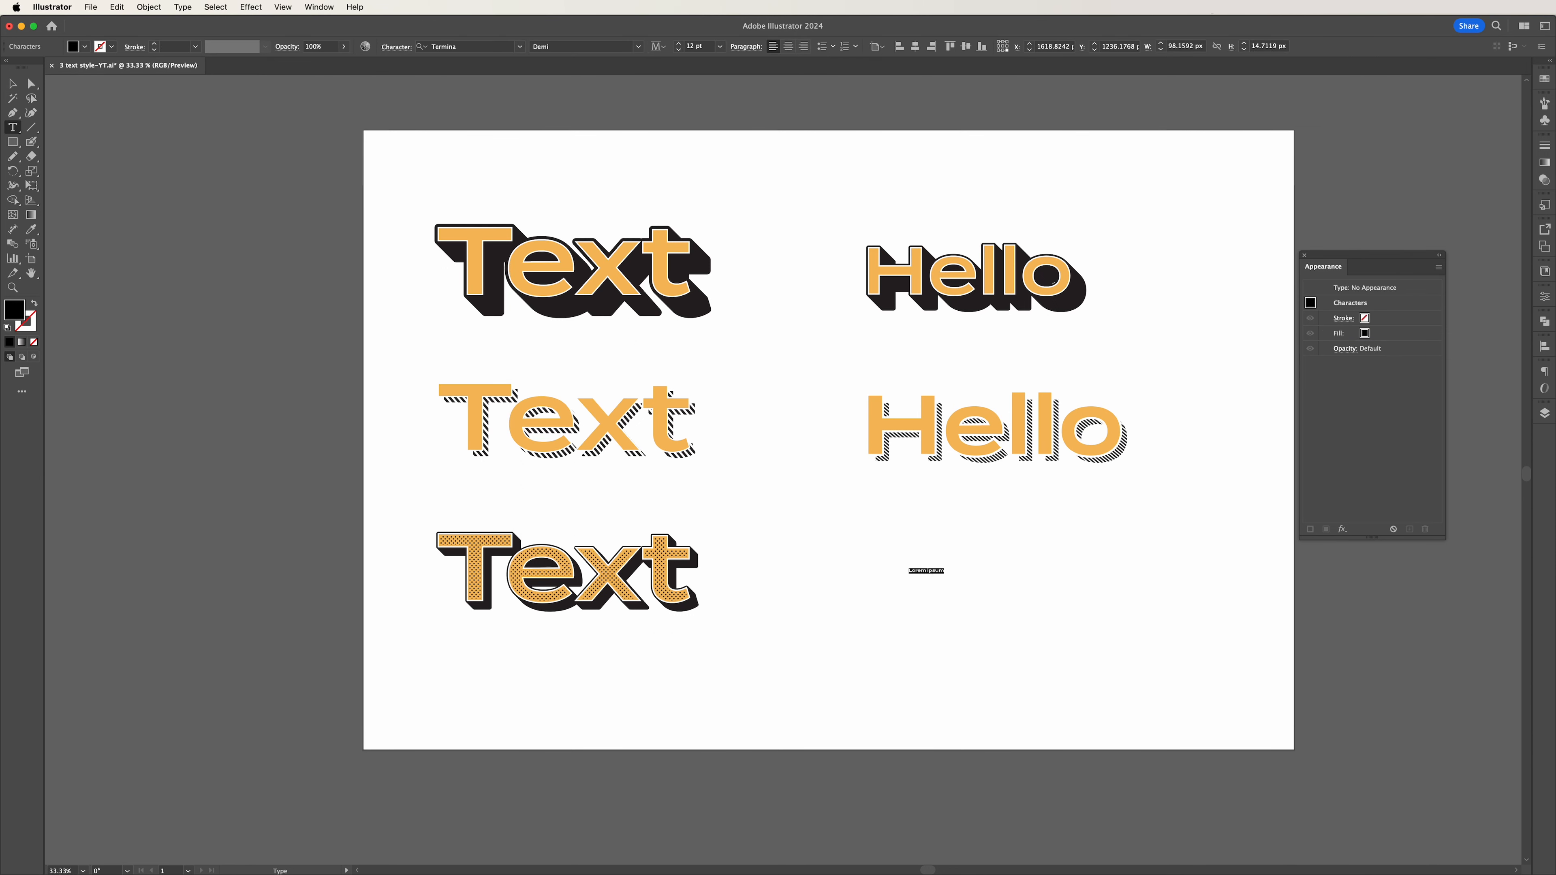
text(Text)
click(15, 80)
drag(921, 575, 961, 570)
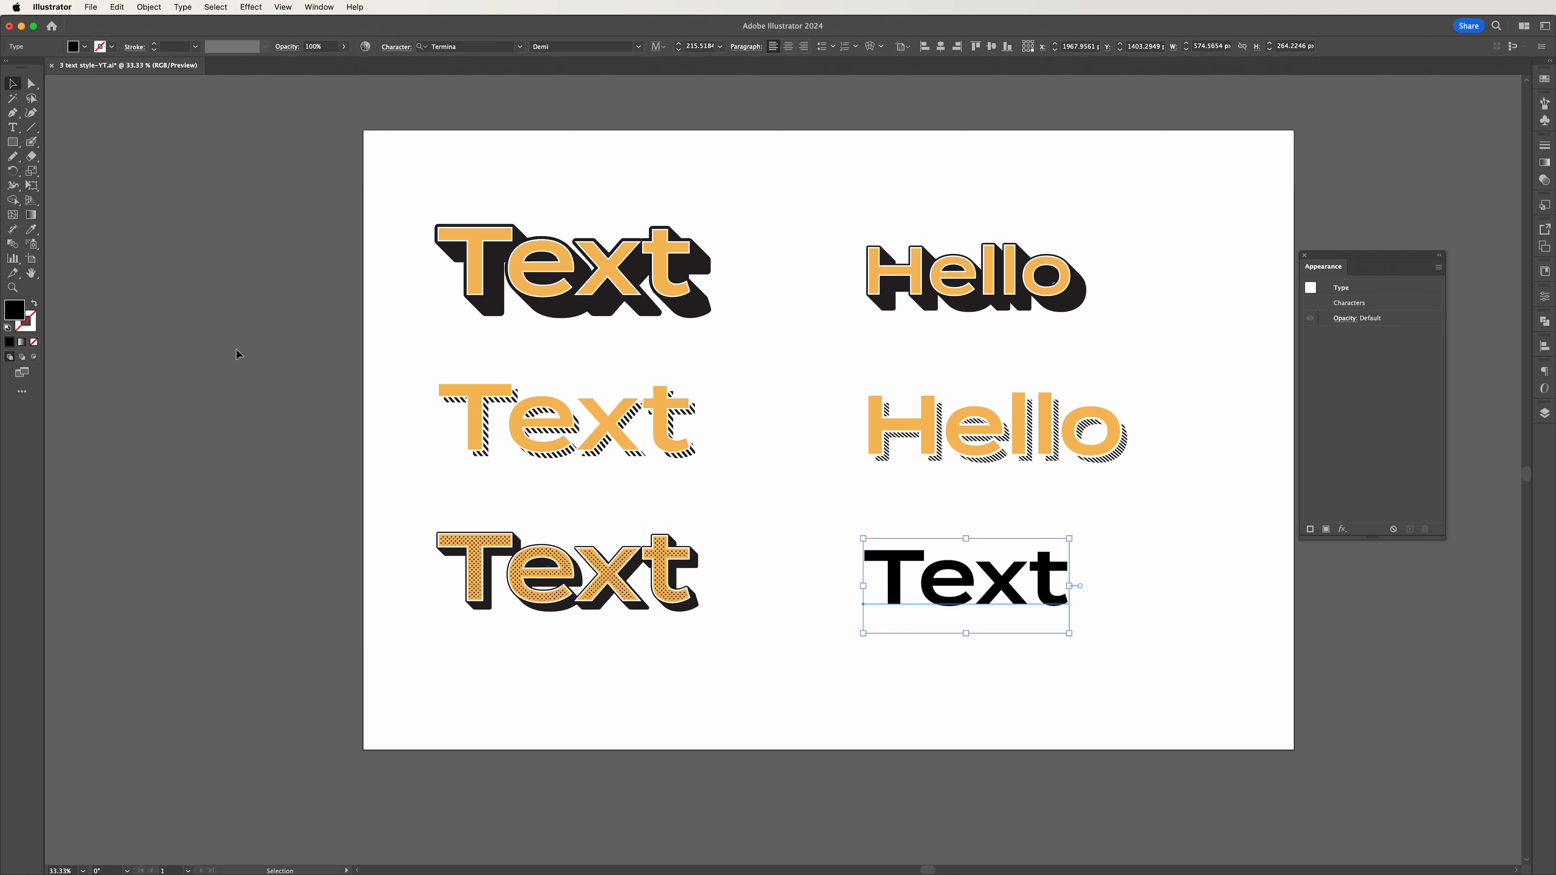
Remove the default fill from the new "Text" object and give it three black fills in its appearance.
click(34, 342)
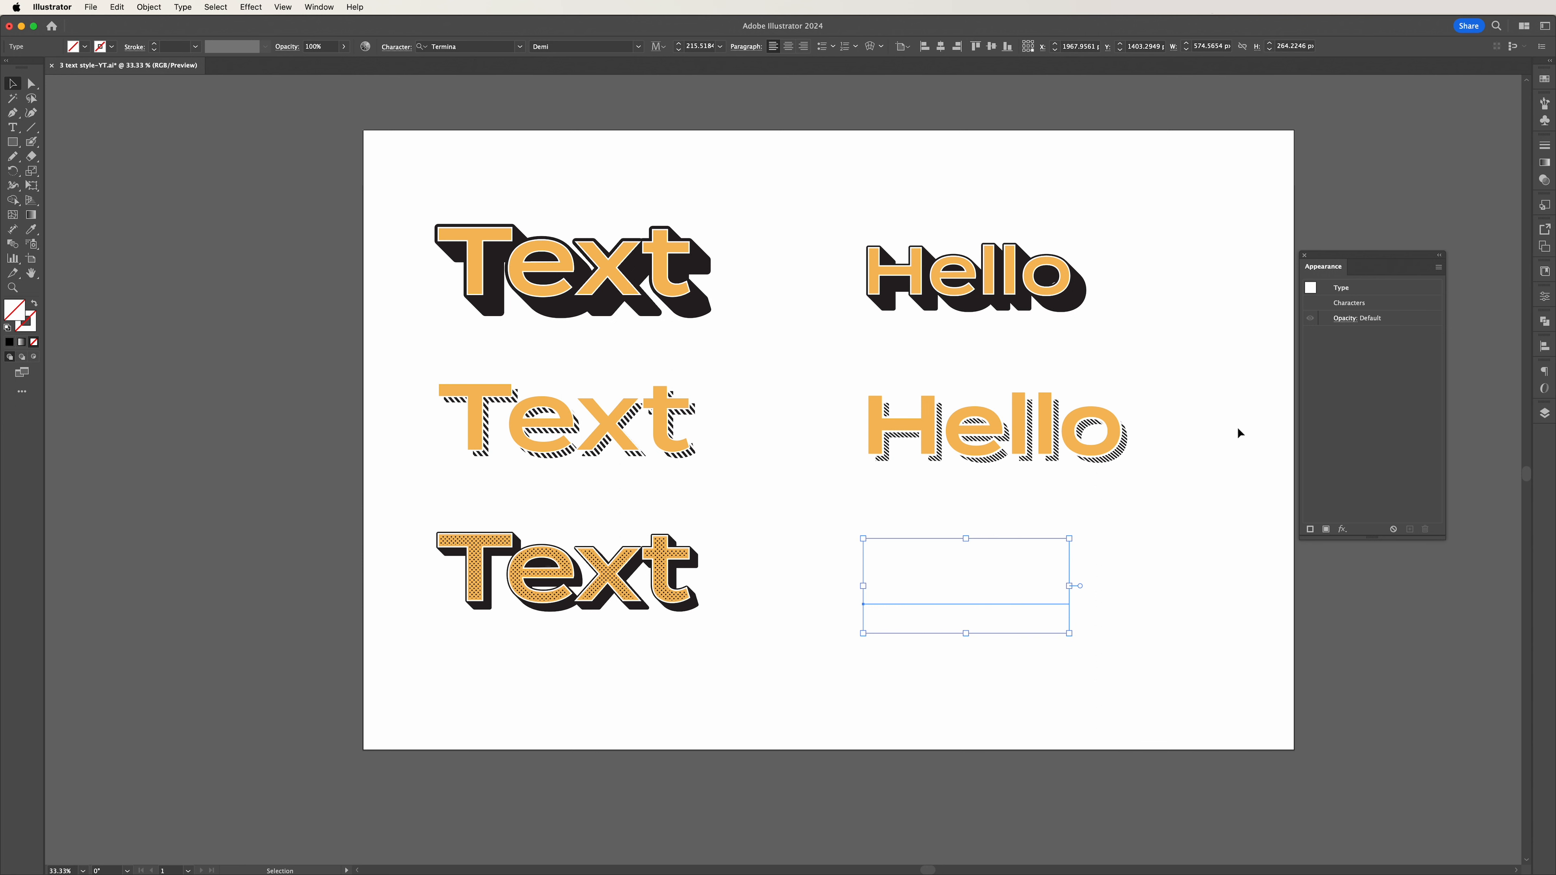
click(1327, 530)
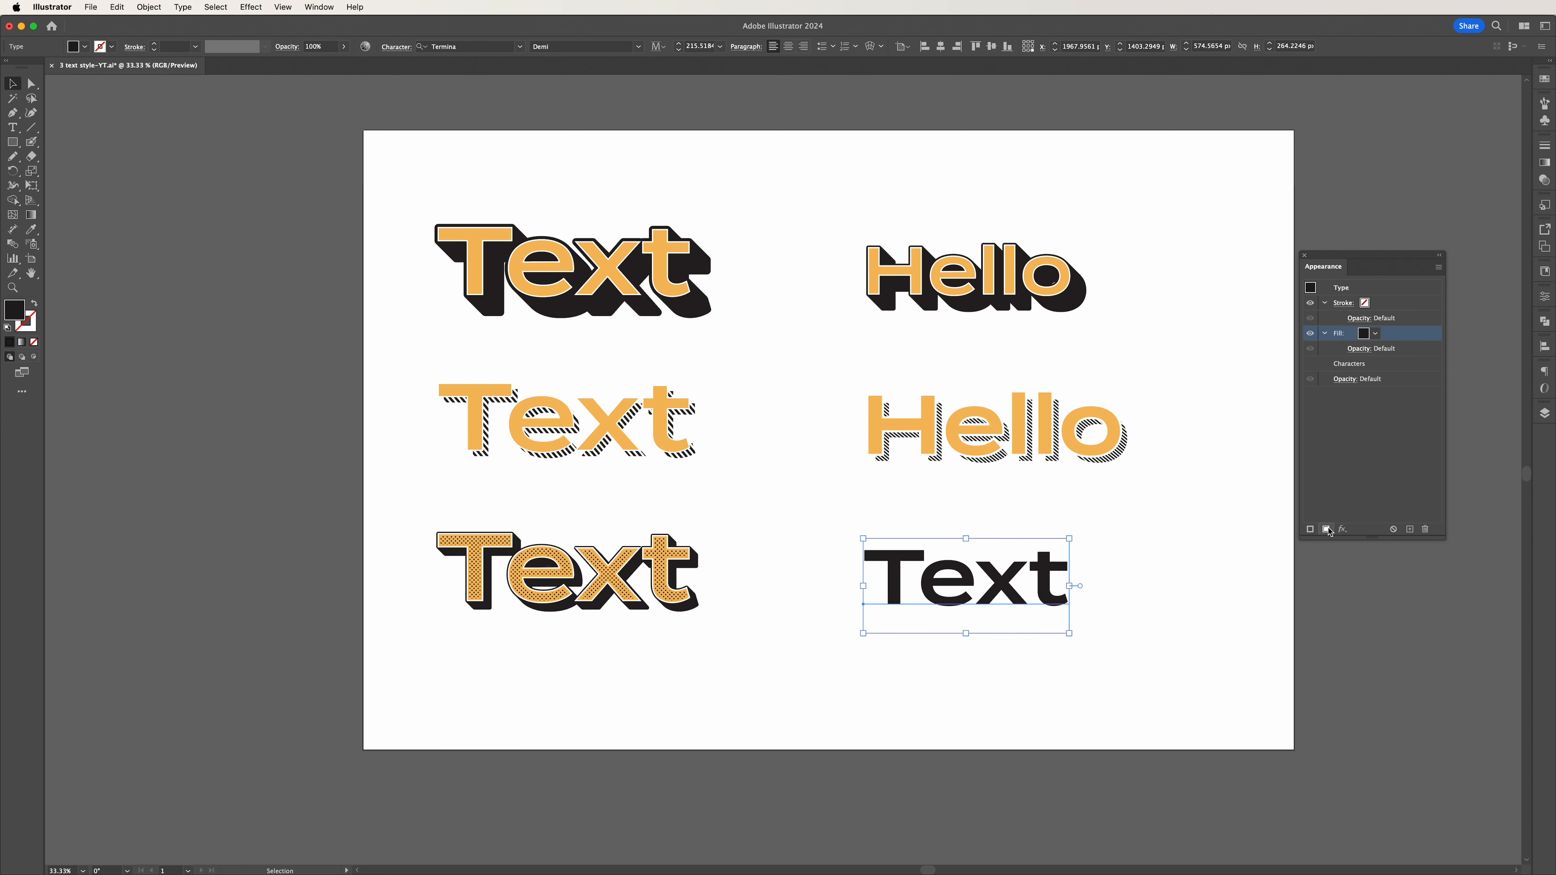
click(1327, 529)
click(1327, 529)
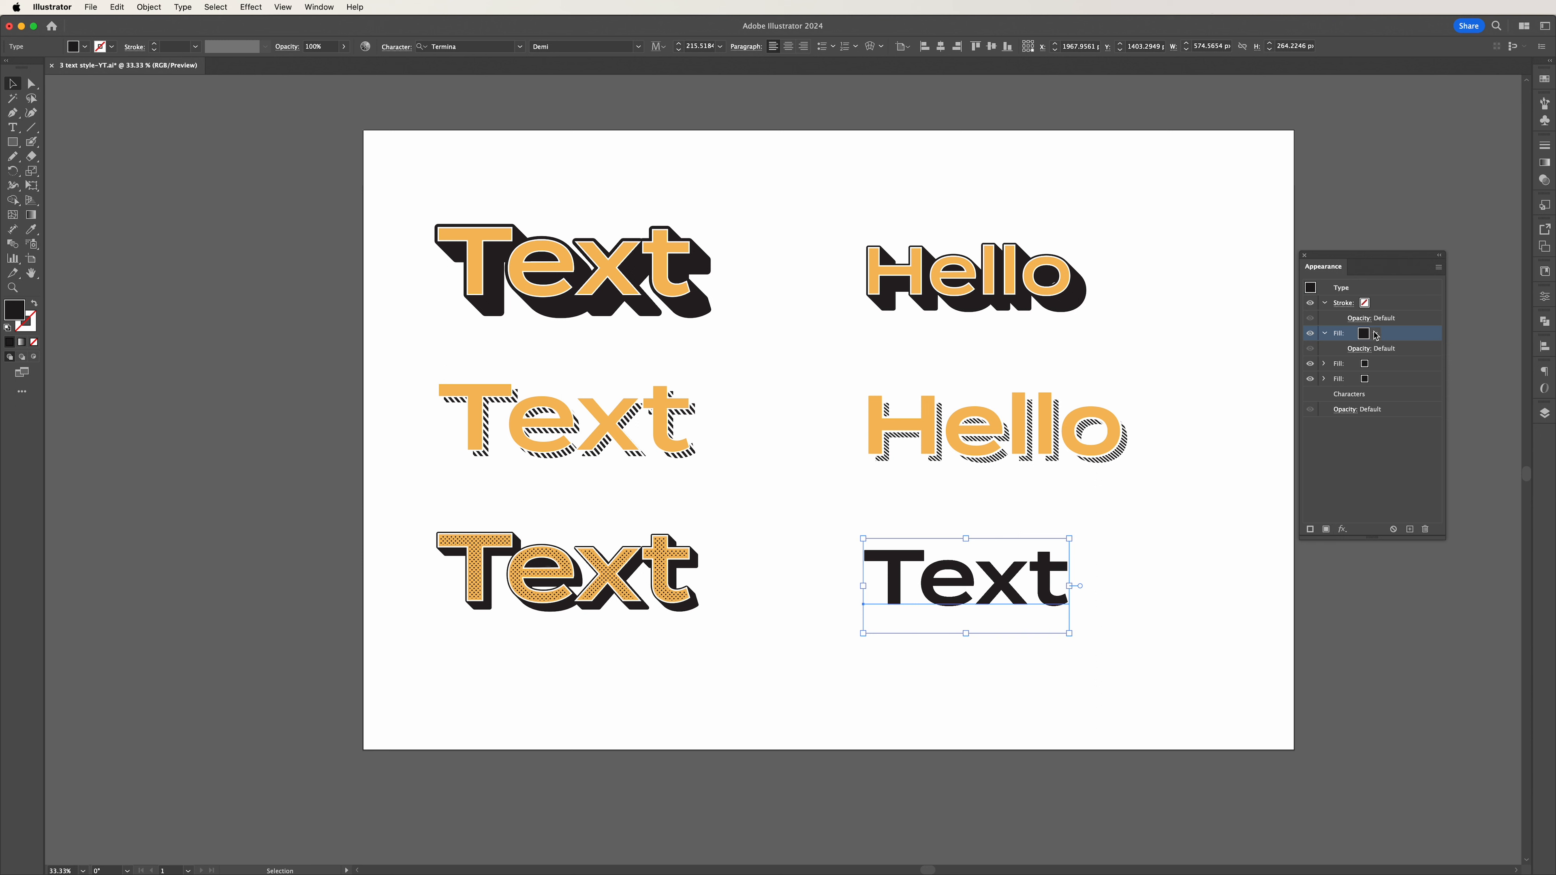
Set the topmost fill of the "Text" object to the orange swatch.
click(1376, 335)
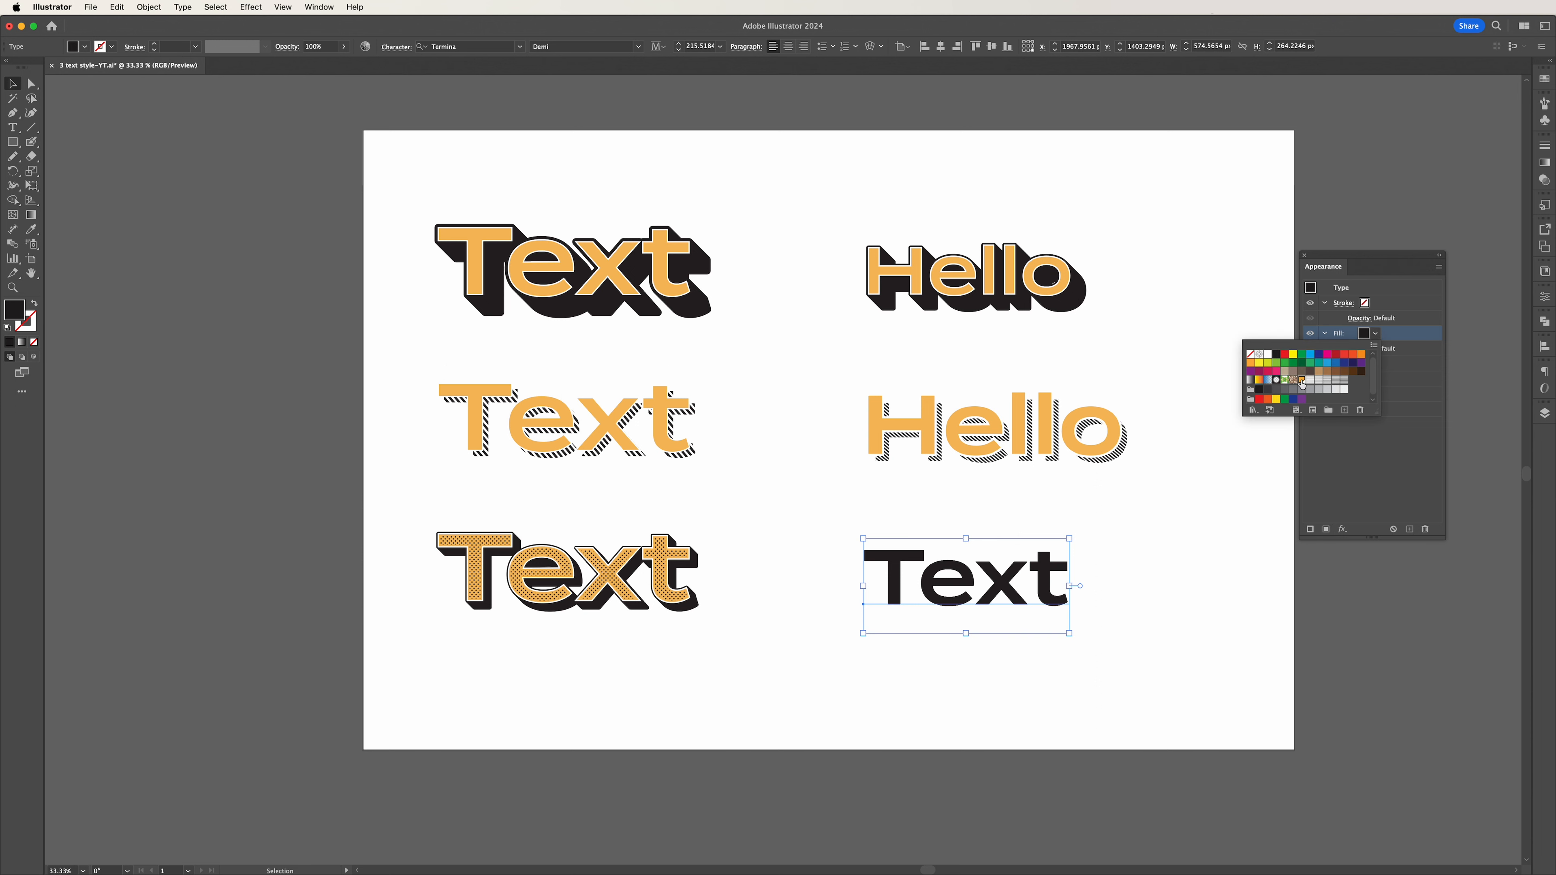
click(1304, 381)
click(1376, 336)
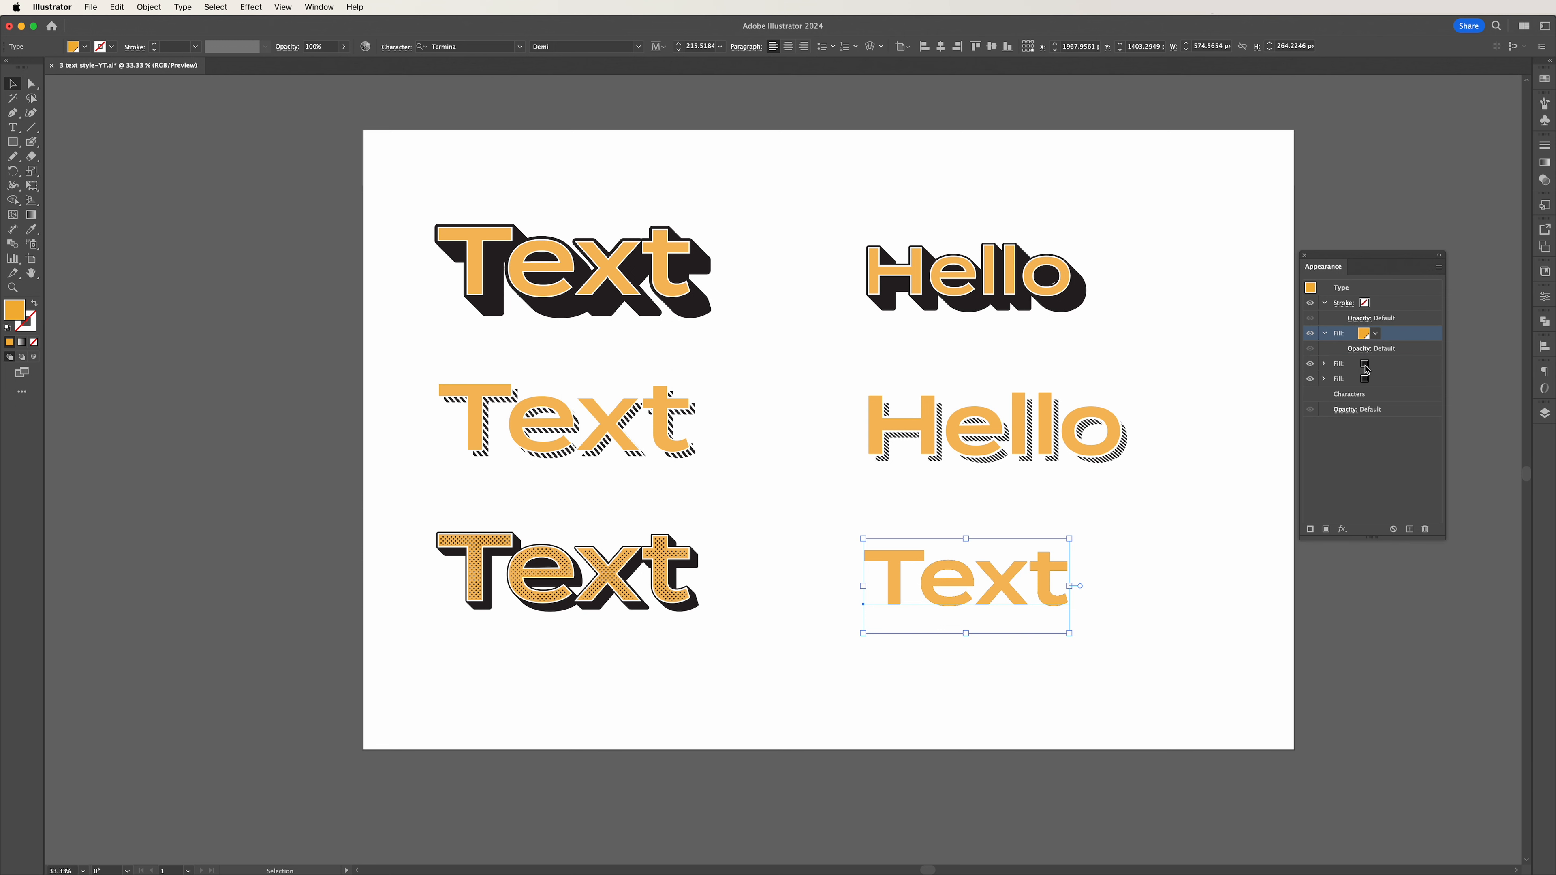
Add a Transform effect to the bottommost black fill with a horizontal and vertical move of 1 px each.
click(1348, 383)
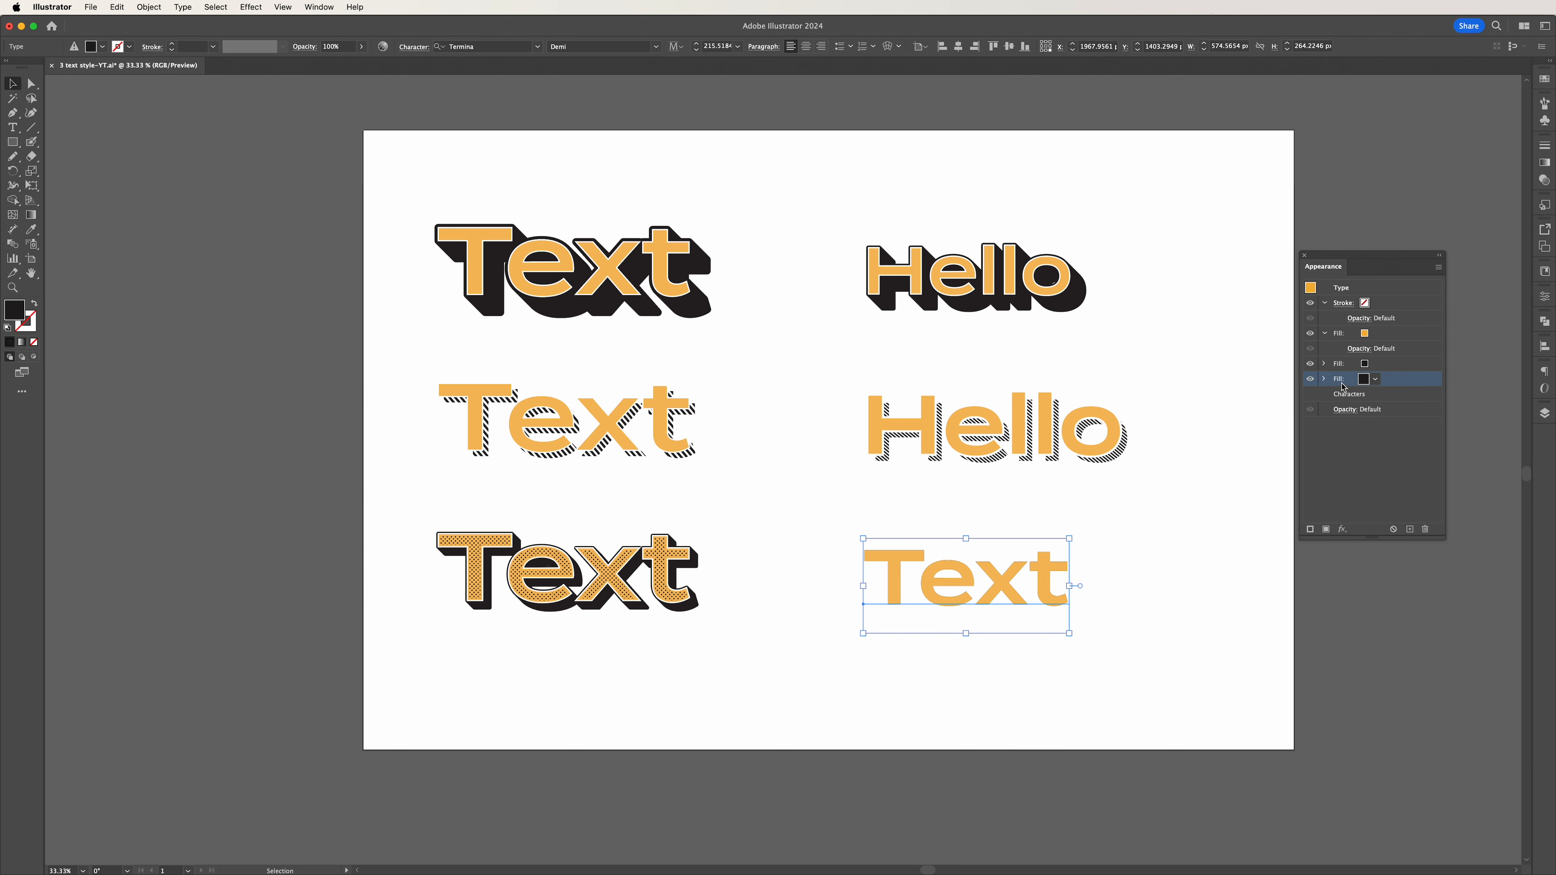
click(1349, 531)
mouse_move(1382, 598)
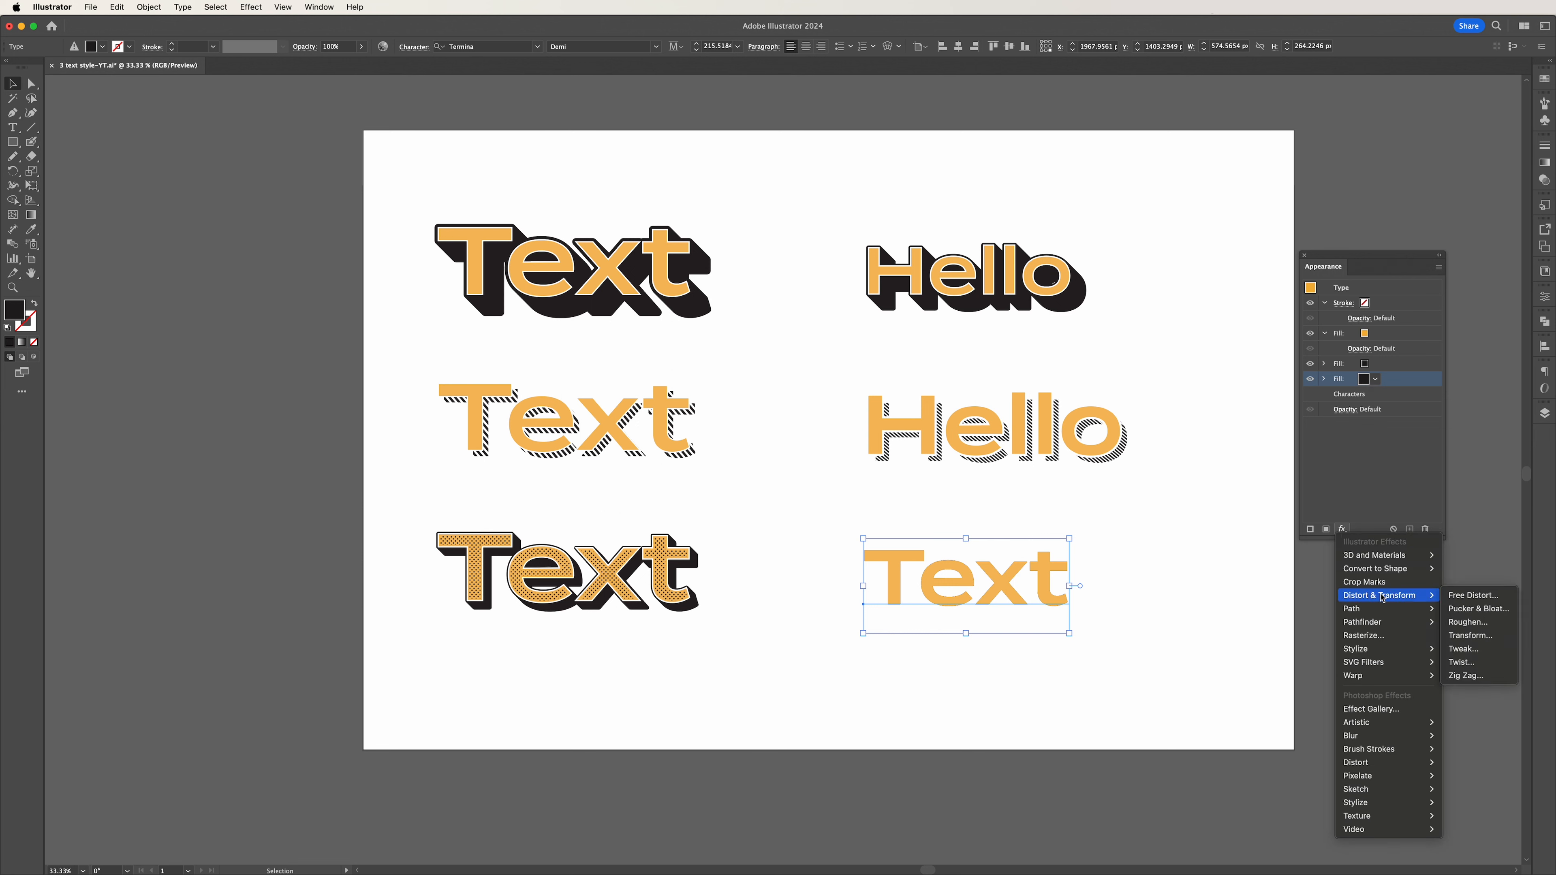
click(1470, 635)
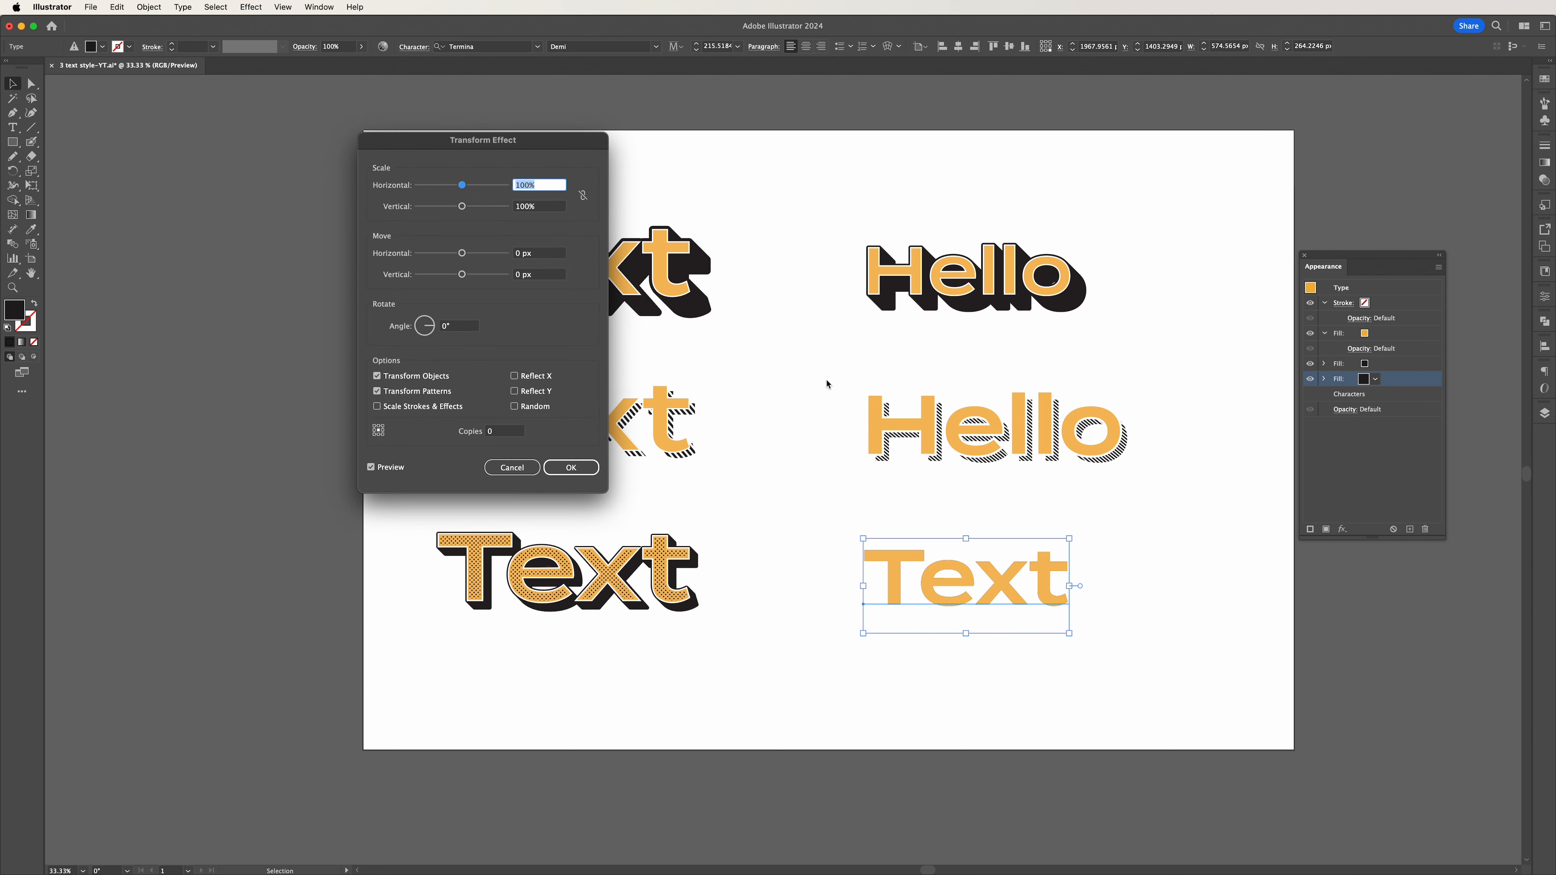
click(545, 253)
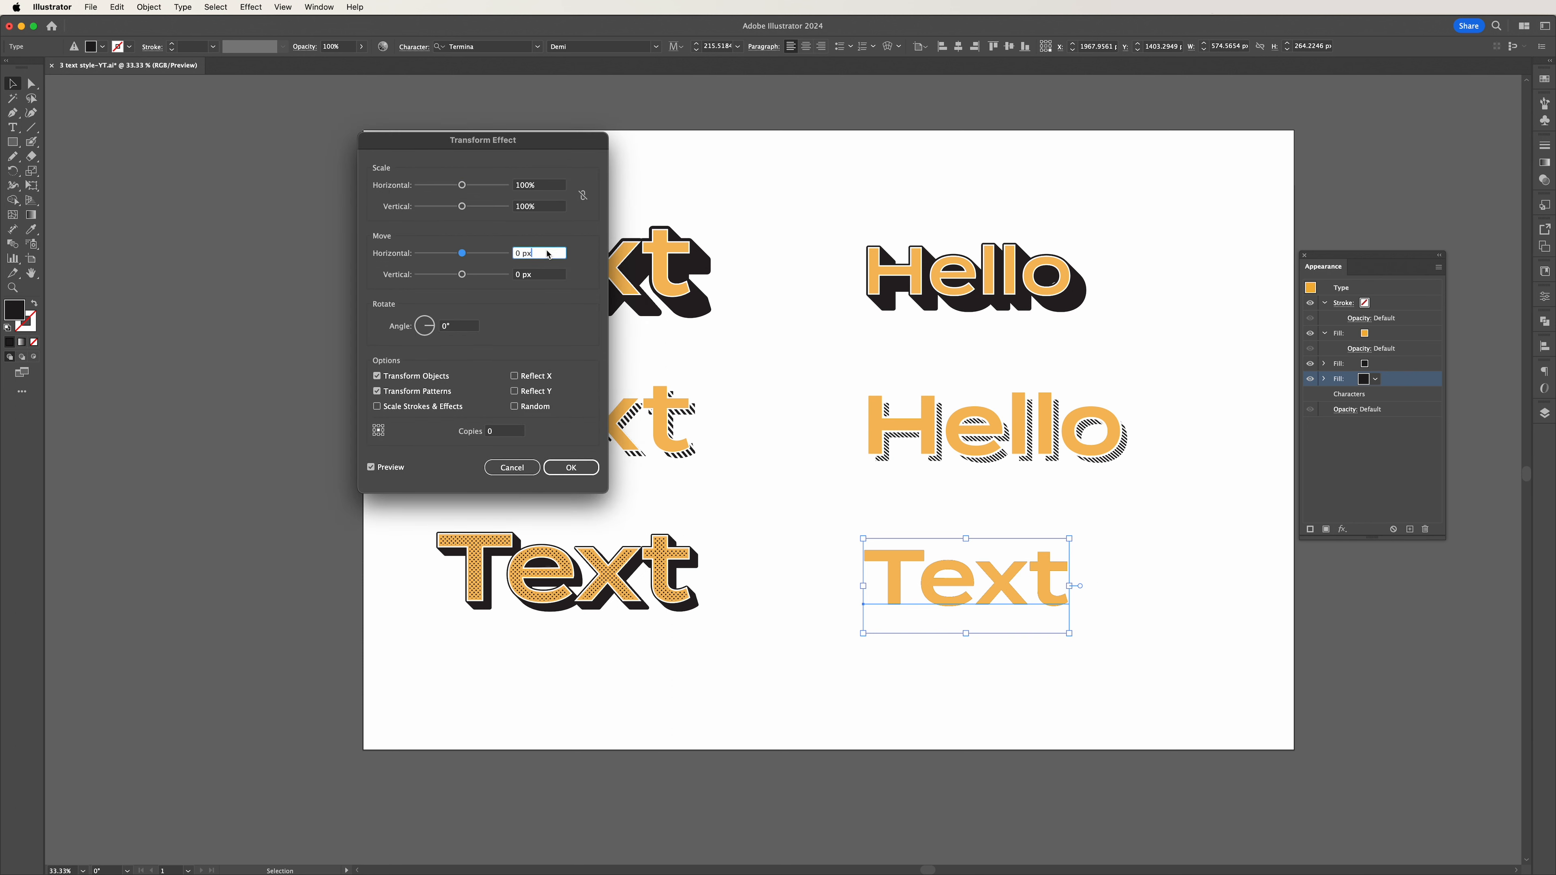
key(Up)
click(528, 277)
key(Up)
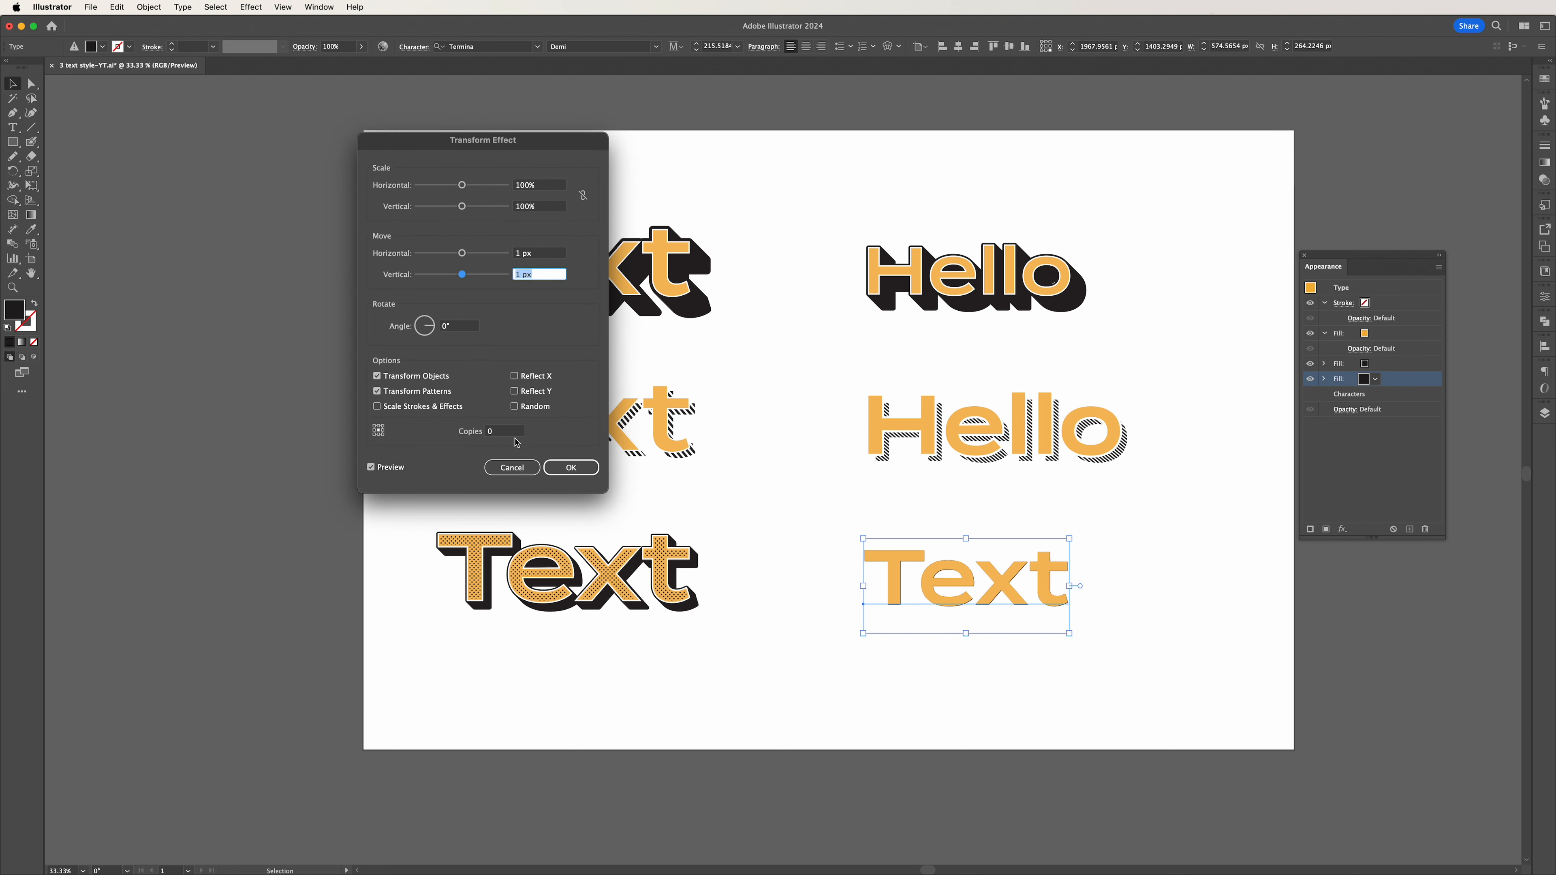
Set the Transform effect to 30 copies and apply it as the text's extrusion.
click(510, 432)
key(shift+Up)
key(shift+Up)
key(shift+Up)
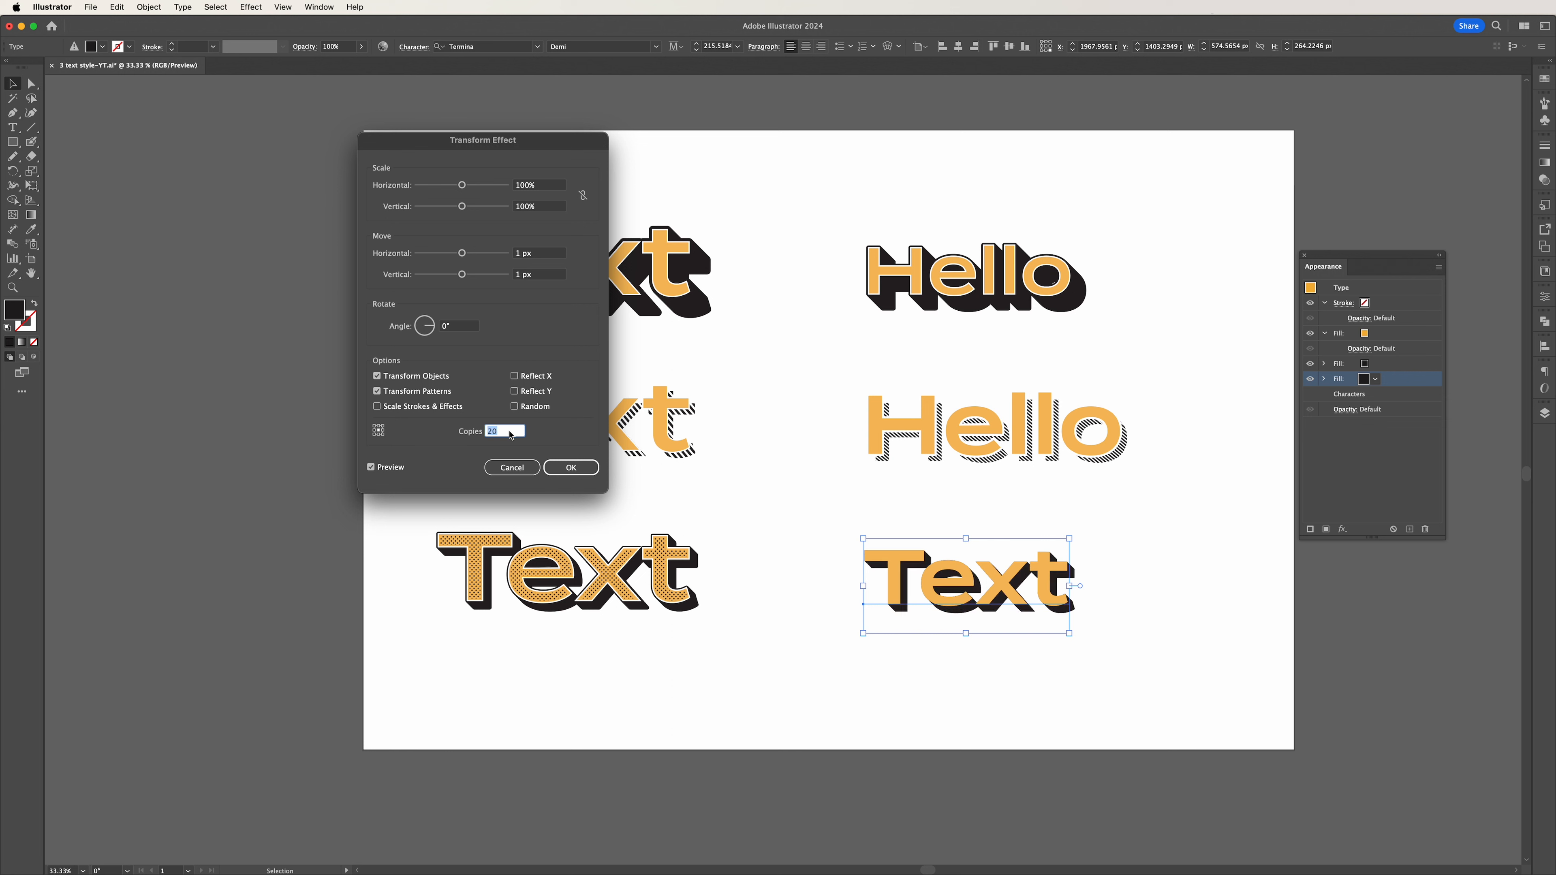
click(570, 471)
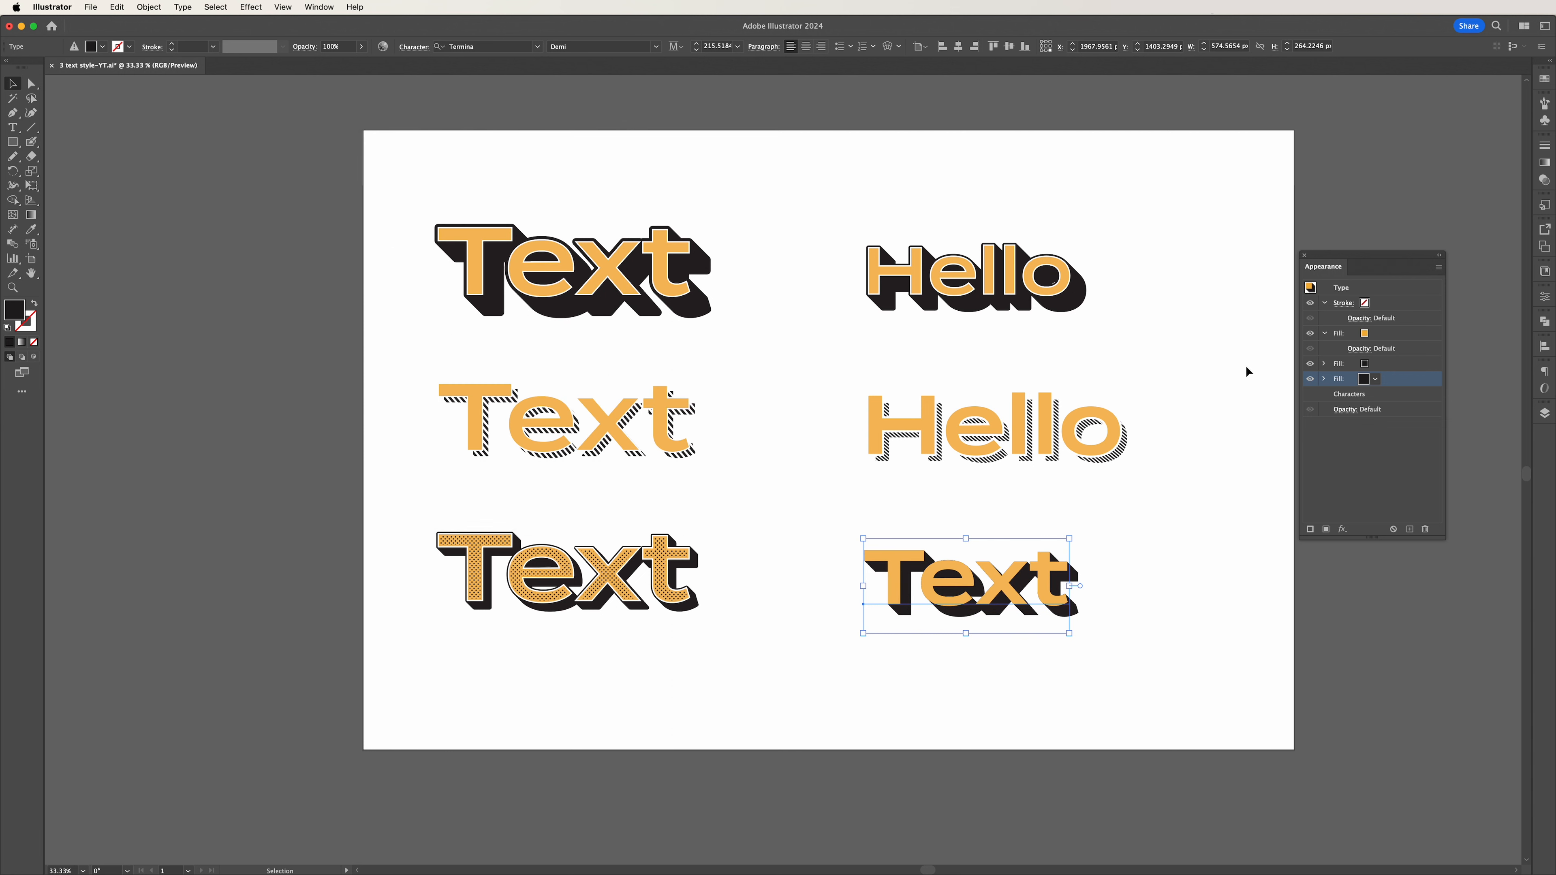
Add an Offset Path effect of 5 px with round joins to the bottommost black fill.
click(1342, 529)
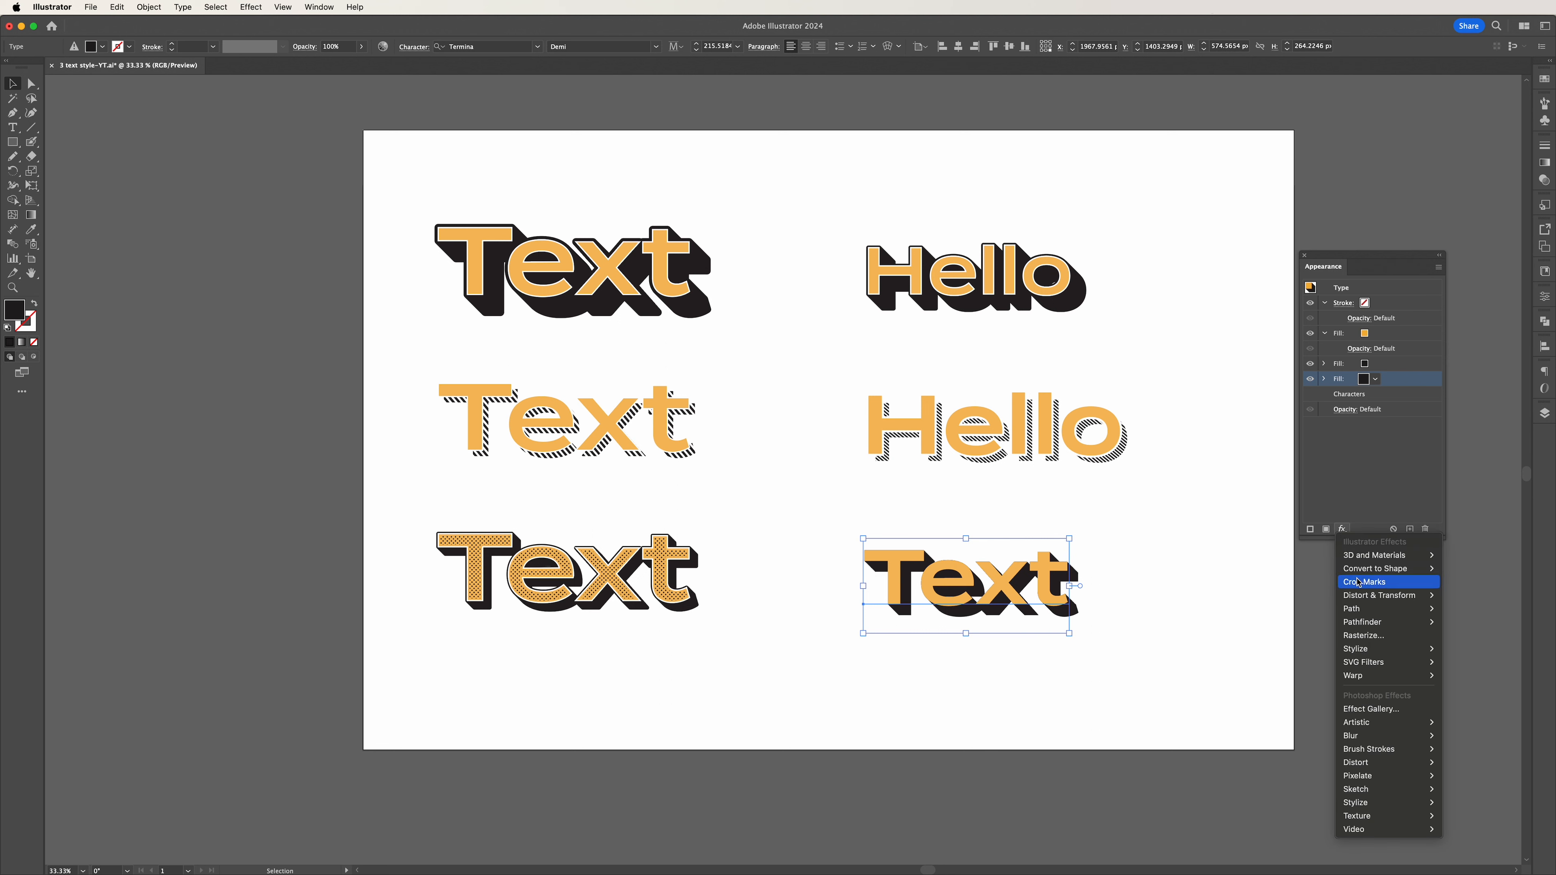
mouse_move(1408, 608)
click(1465, 609)
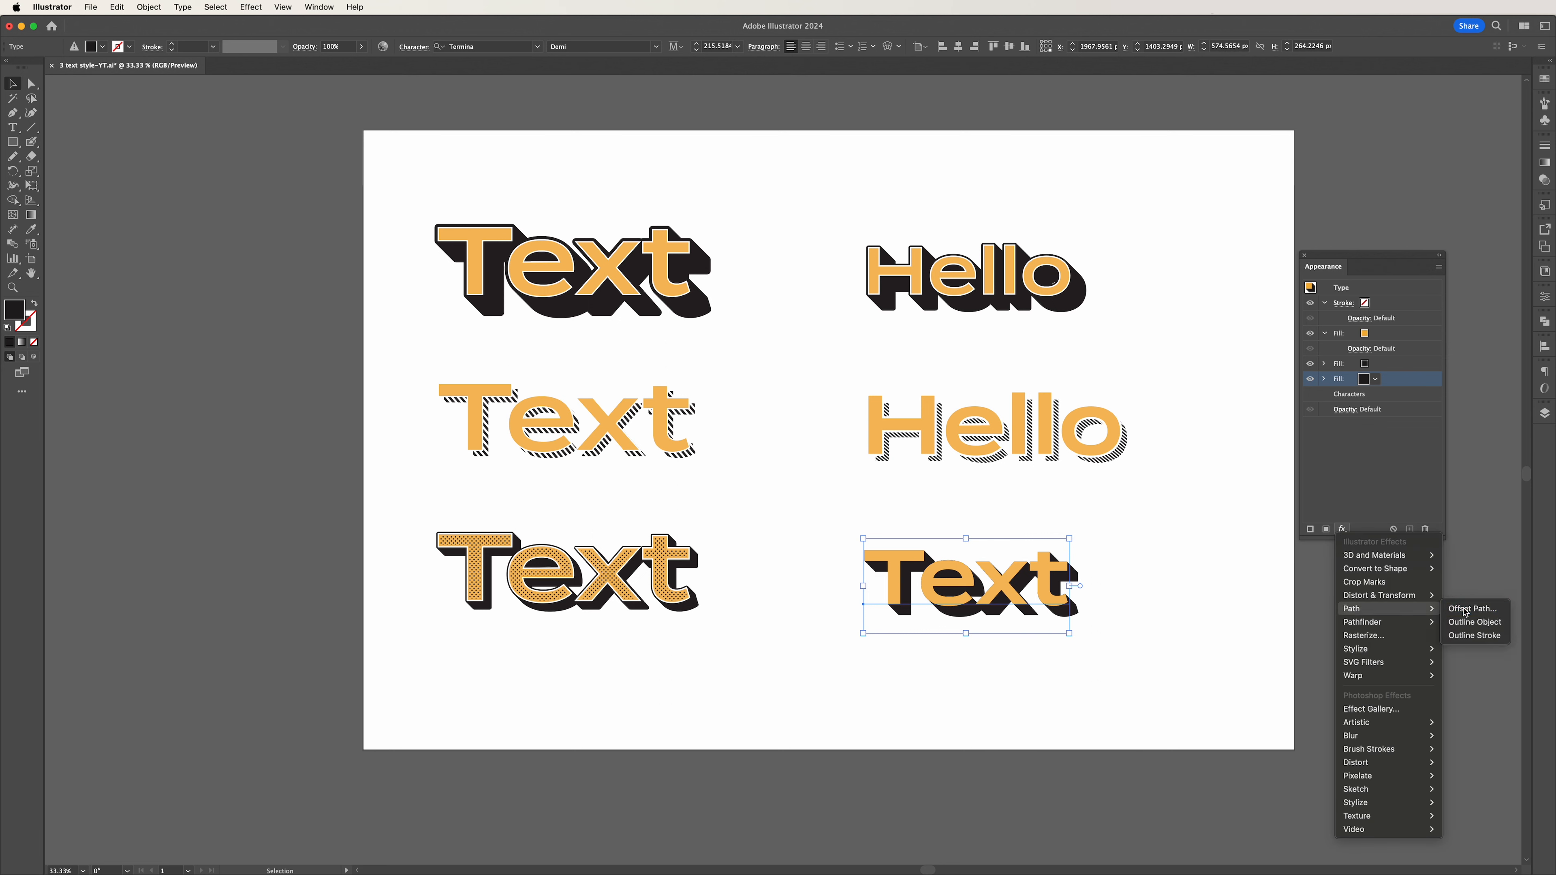
key(Down)
key(Down)
key(Down)
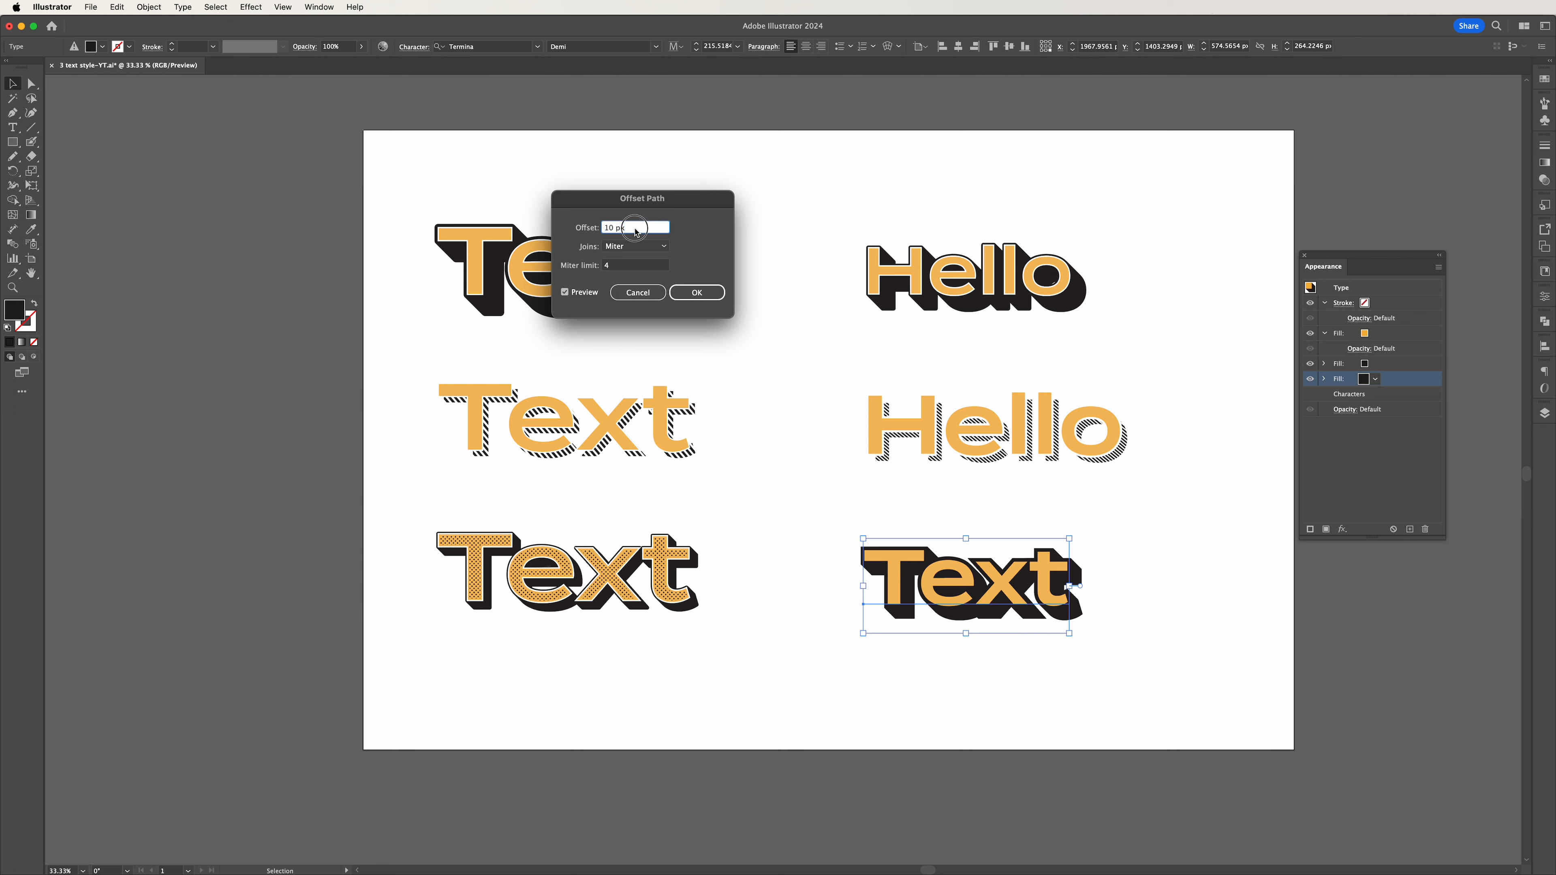
key(Down)
key(Down)
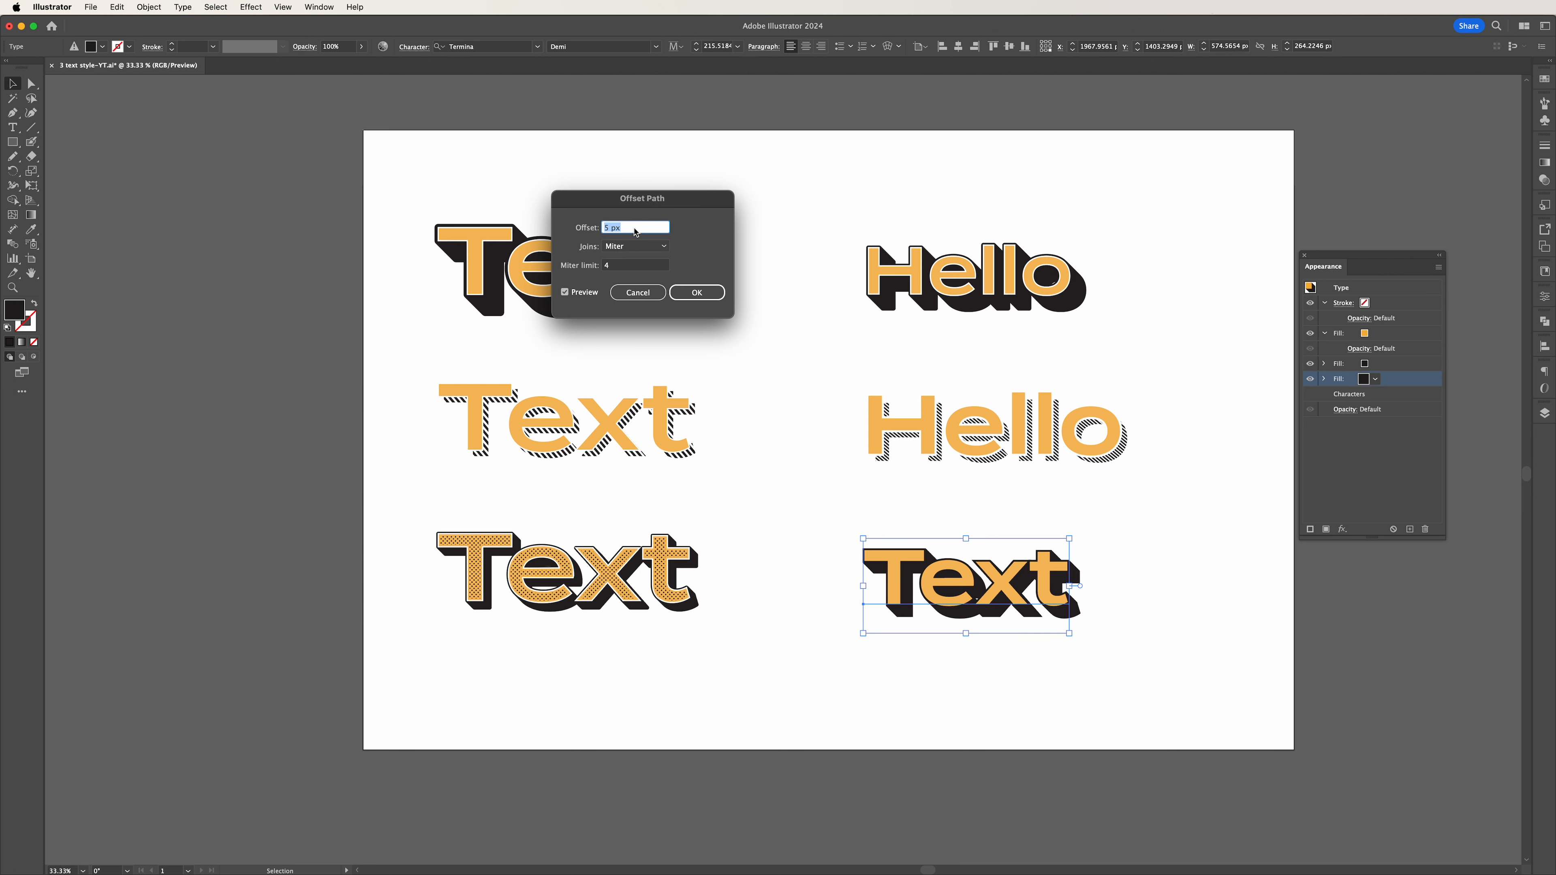
click(637, 246)
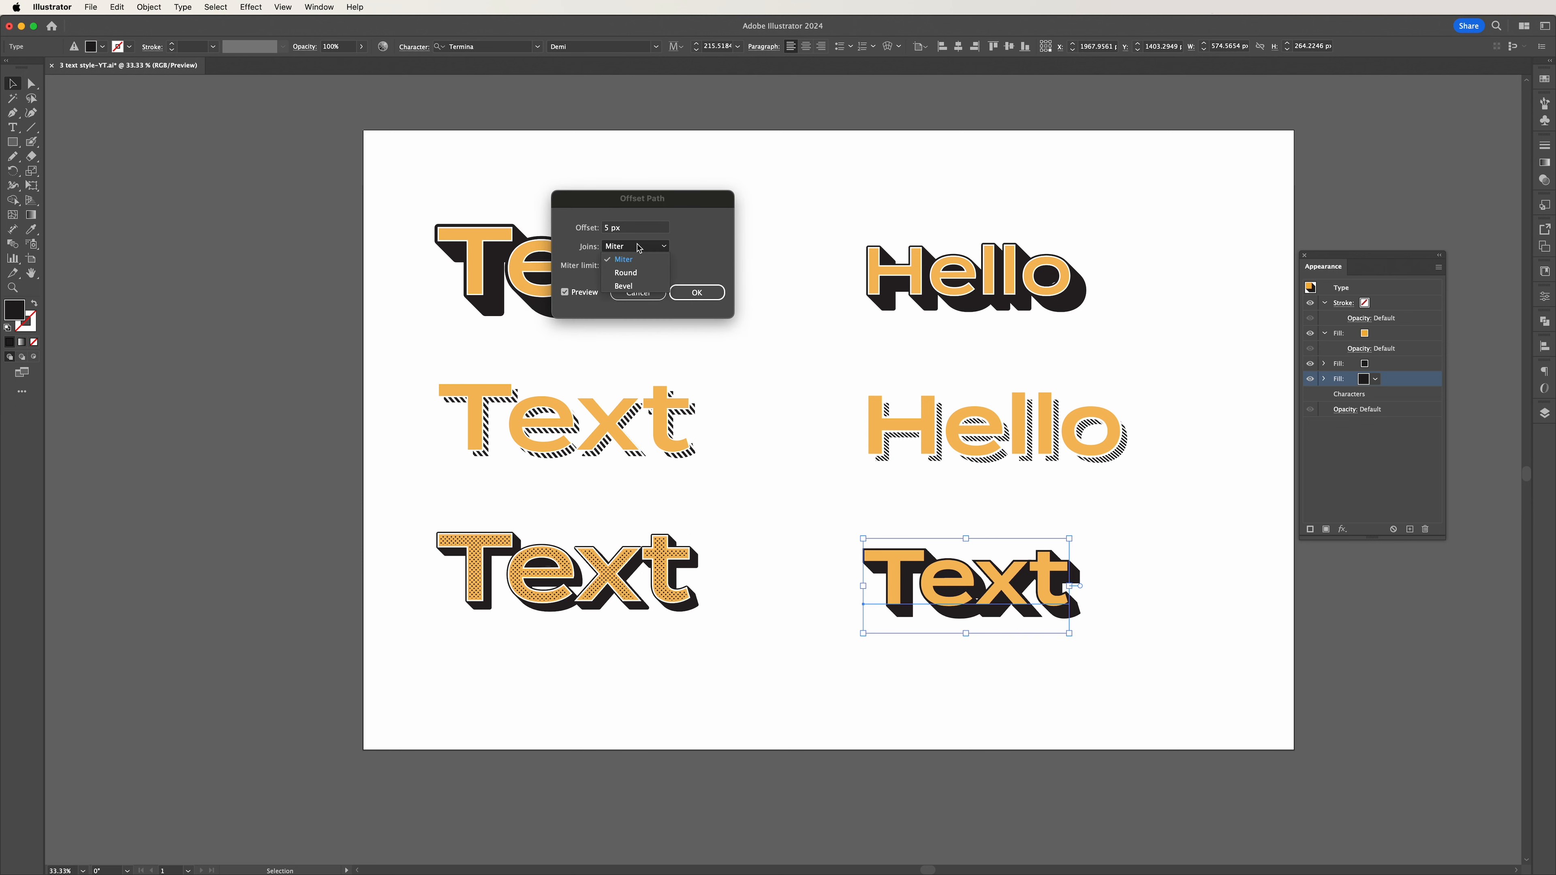
click(643, 272)
click(693, 293)
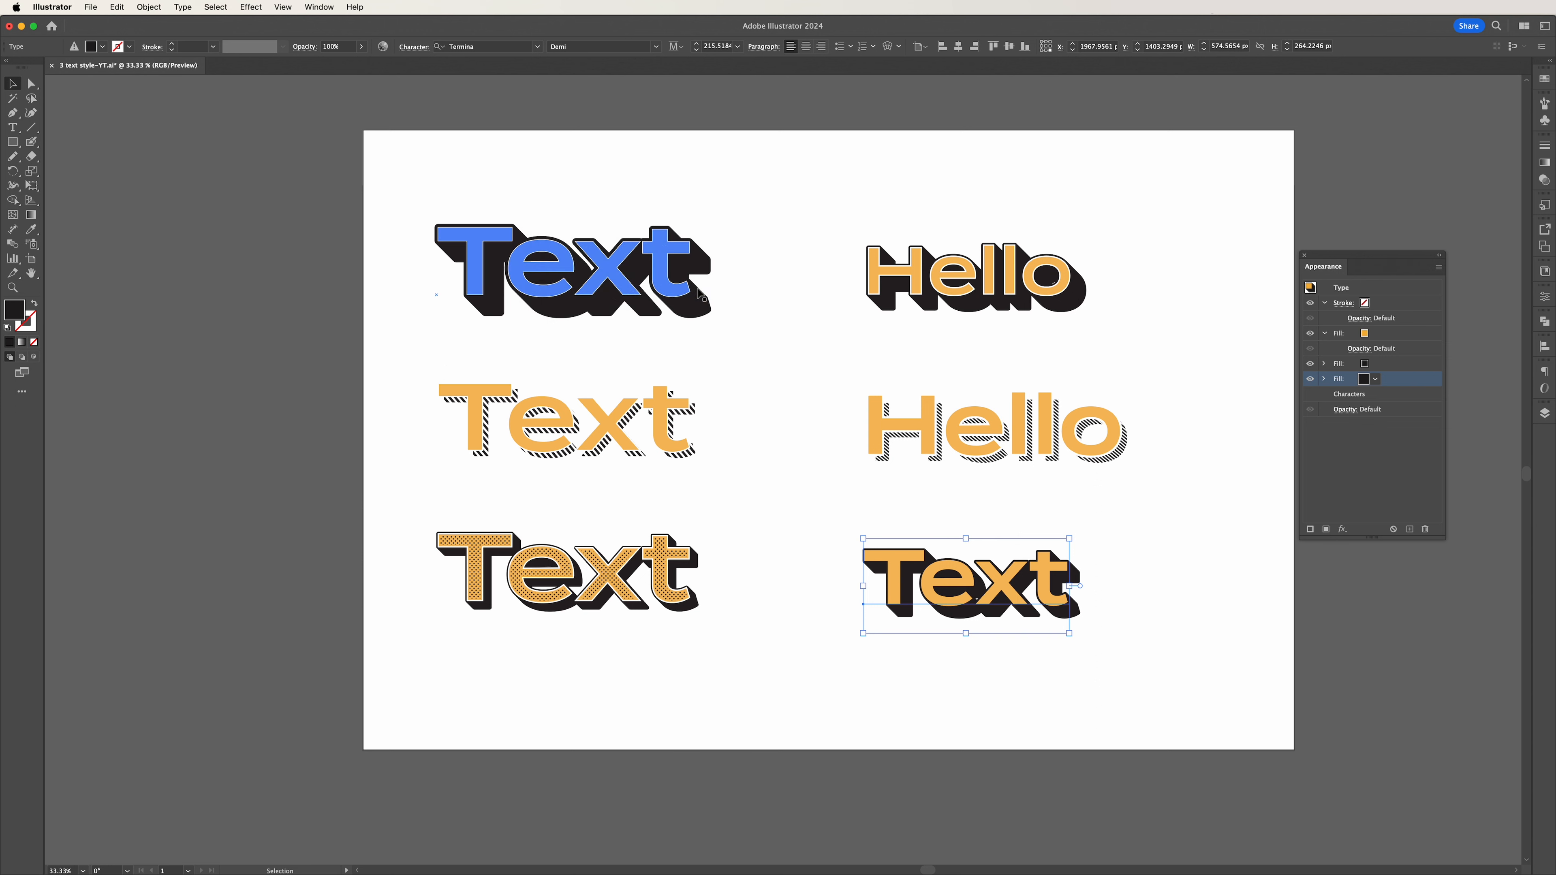
click(1379, 485)
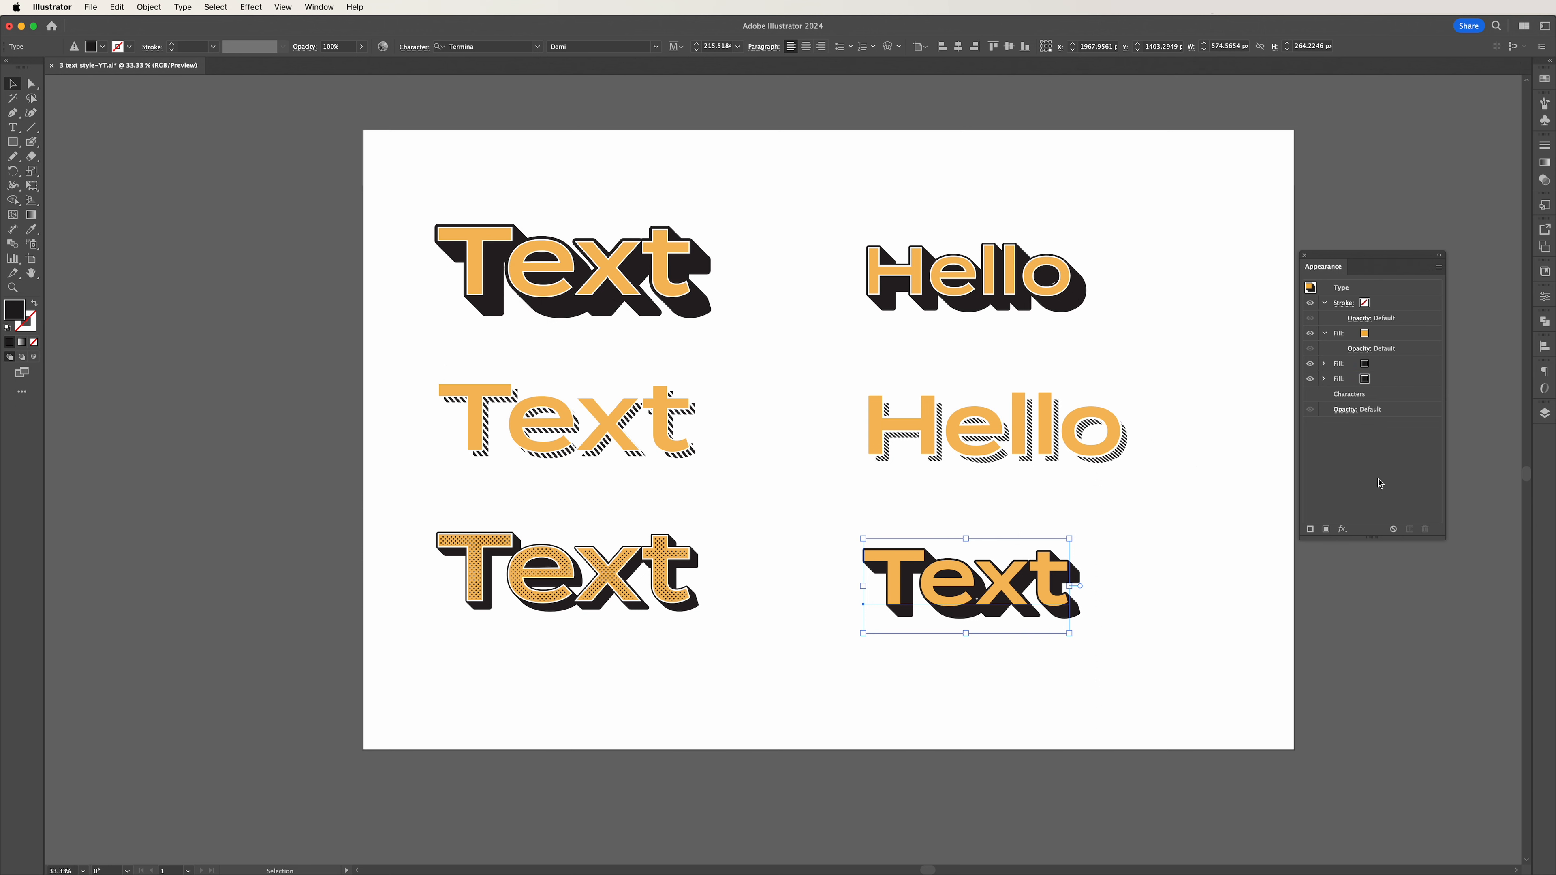
Move the middle black fill above the orange fill and open the Basic Graphics_Dots pattern library for it.
click(1397, 367)
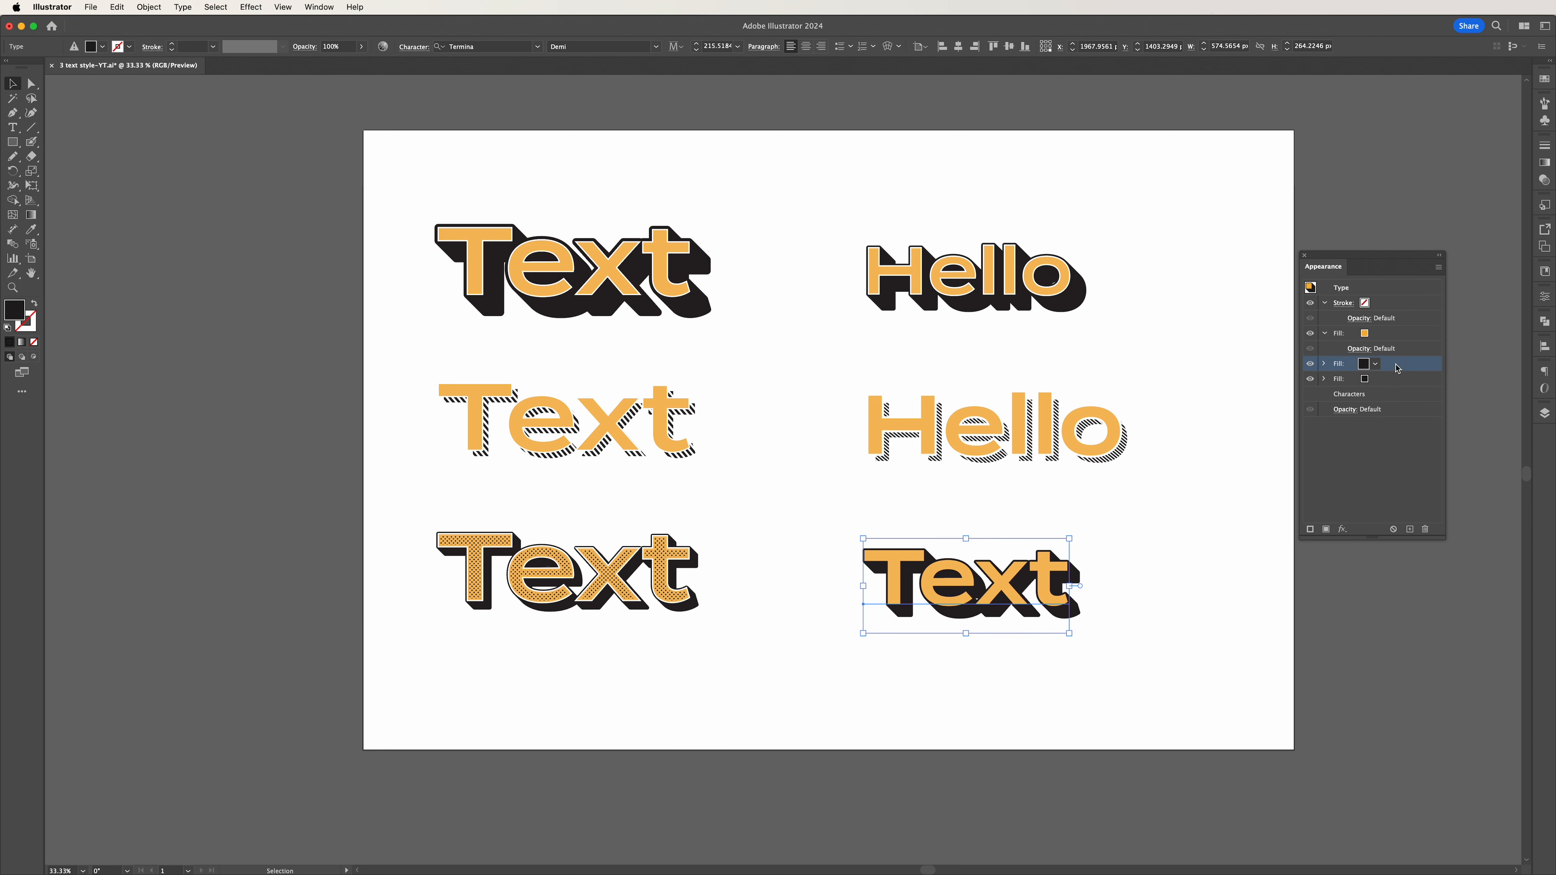
drag(1397, 368, 1387, 331)
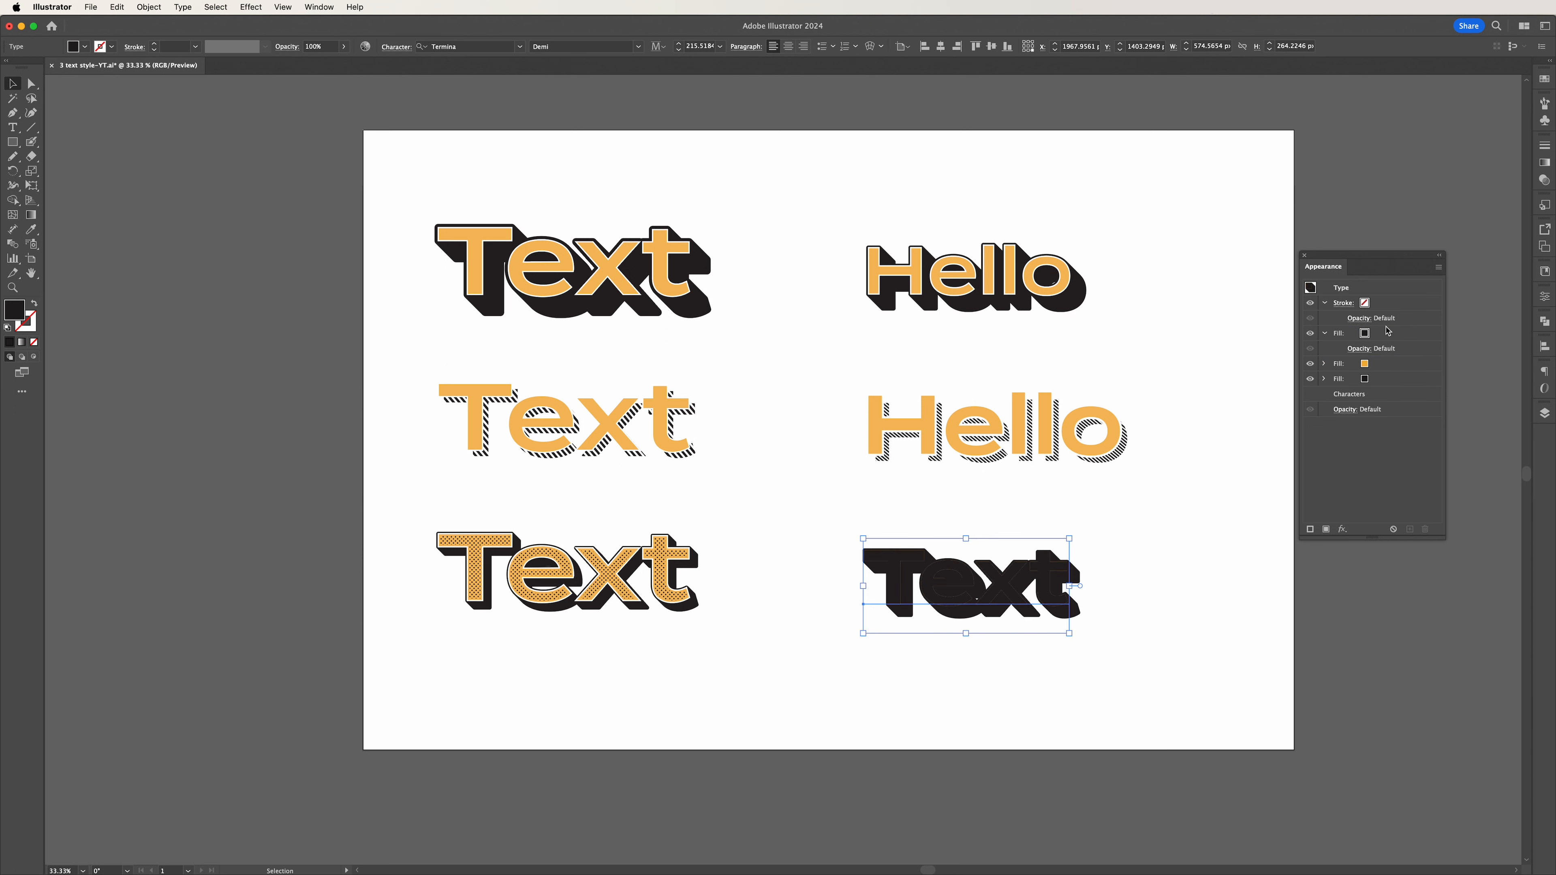
click(1365, 335)
click(1365, 334)
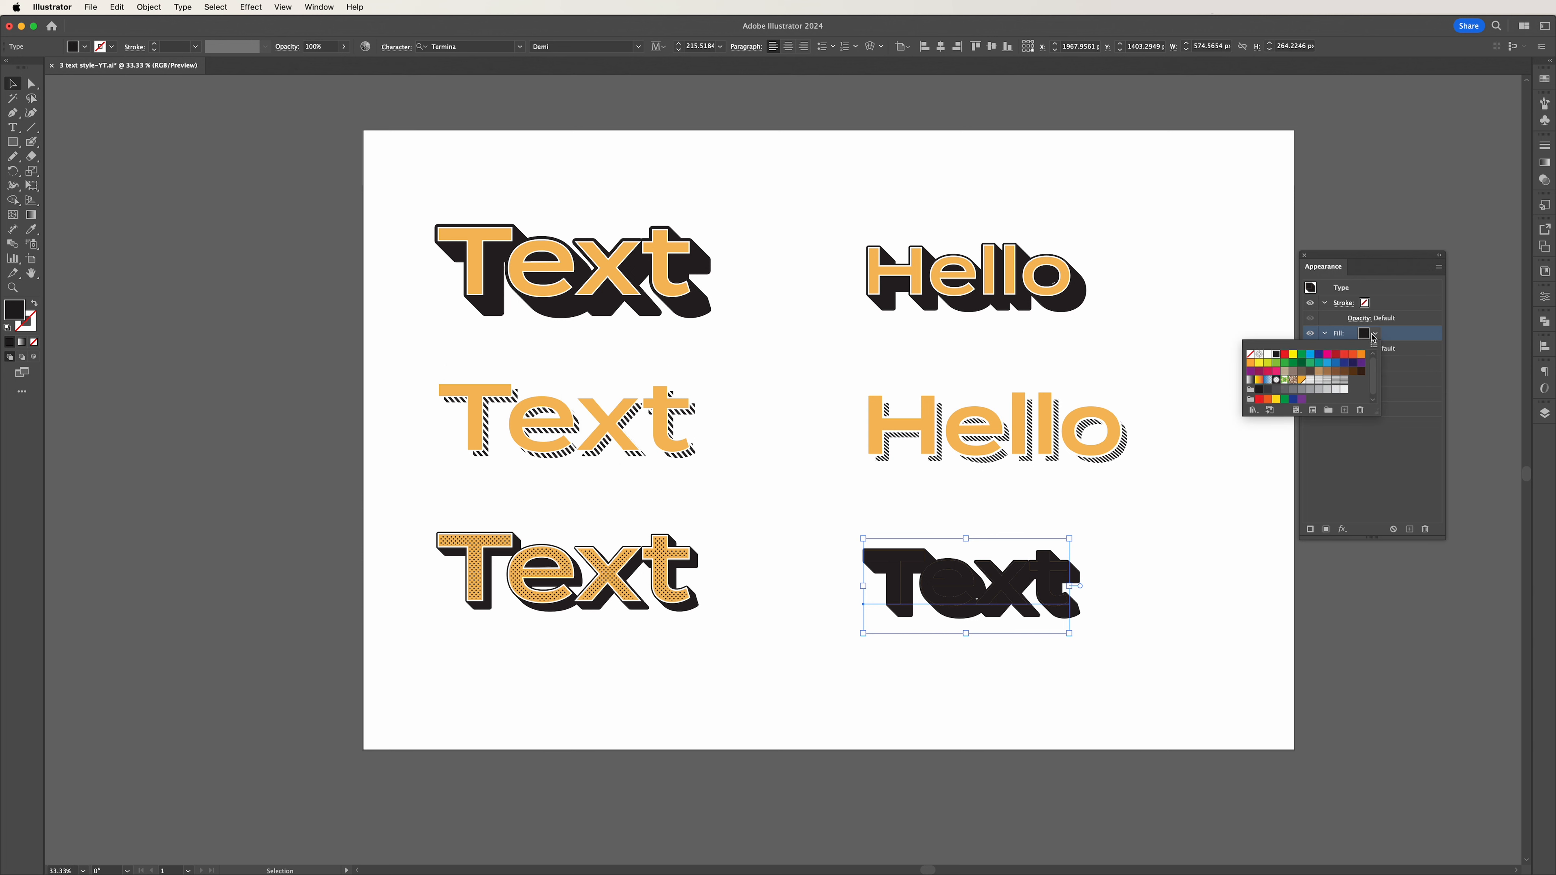
click(1252, 410)
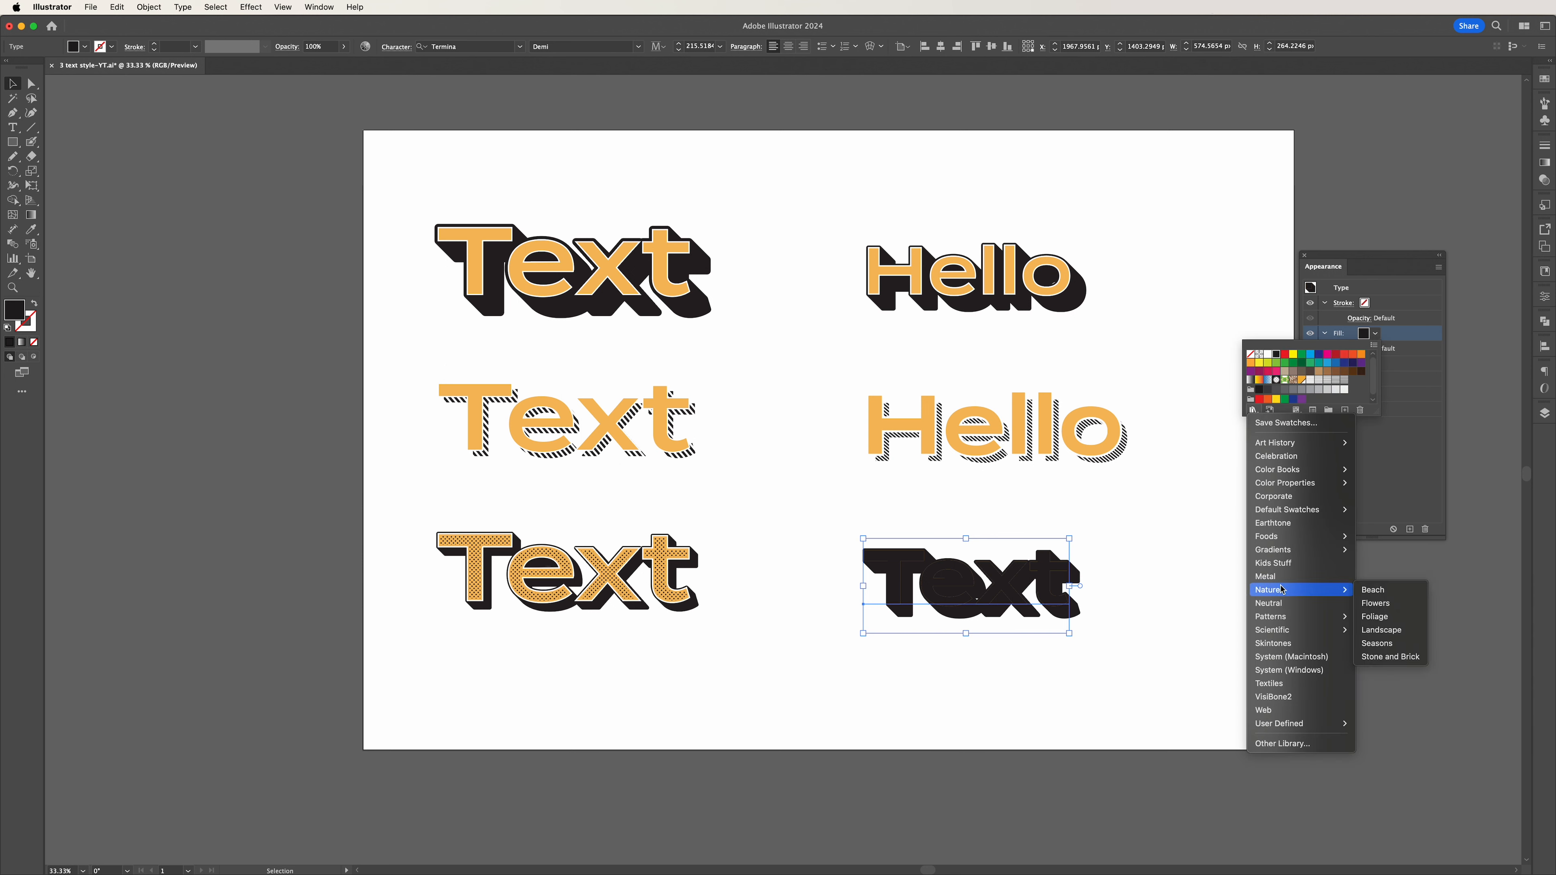
mouse_move(1308, 618)
mouse_move(1376, 617)
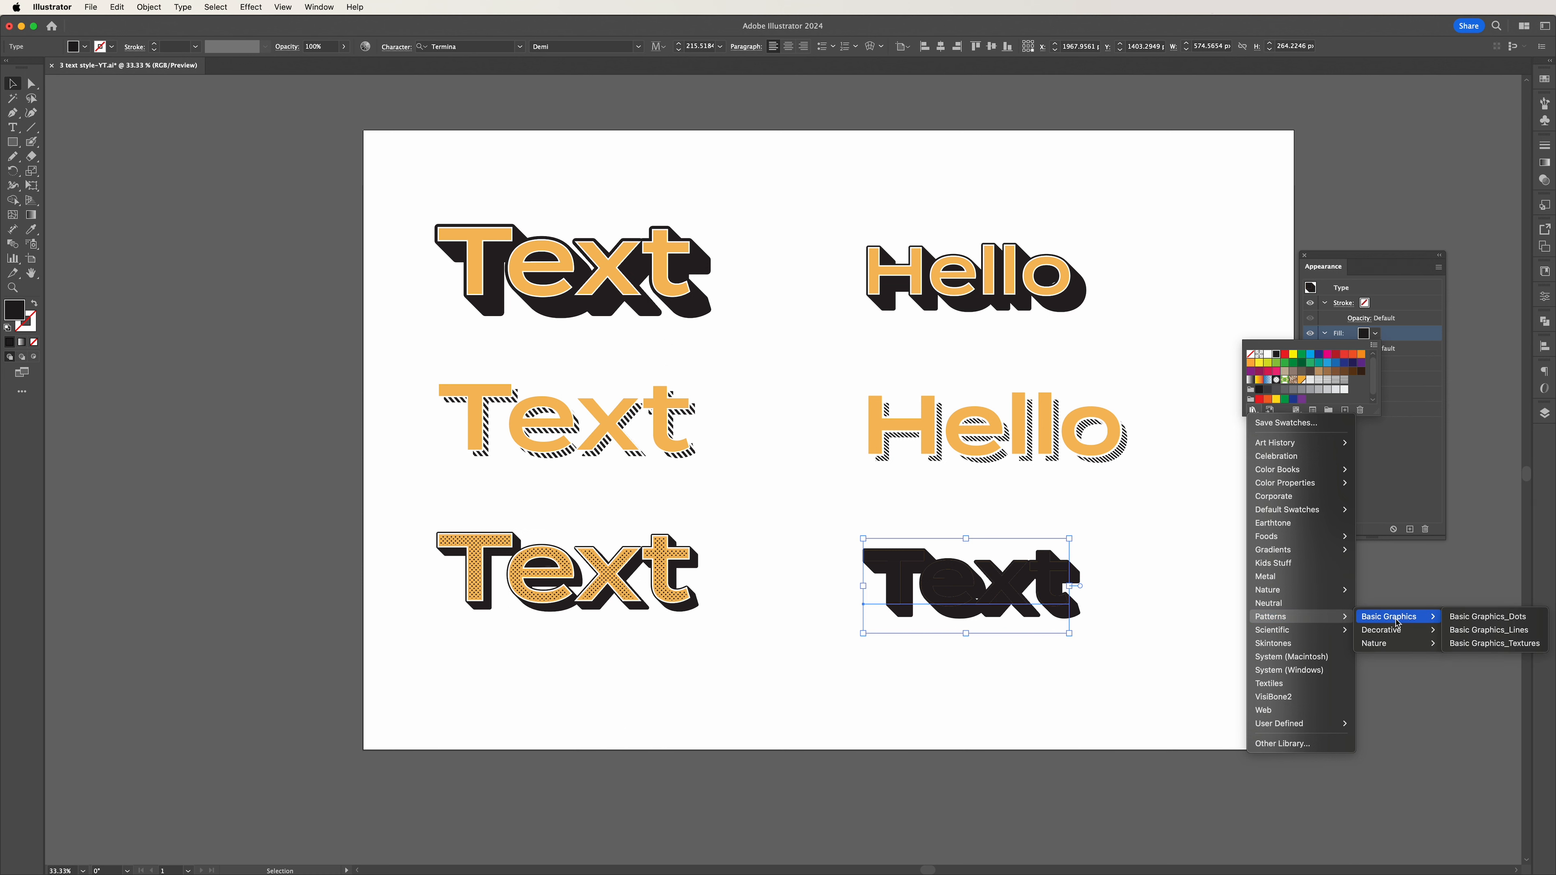
click(1471, 619)
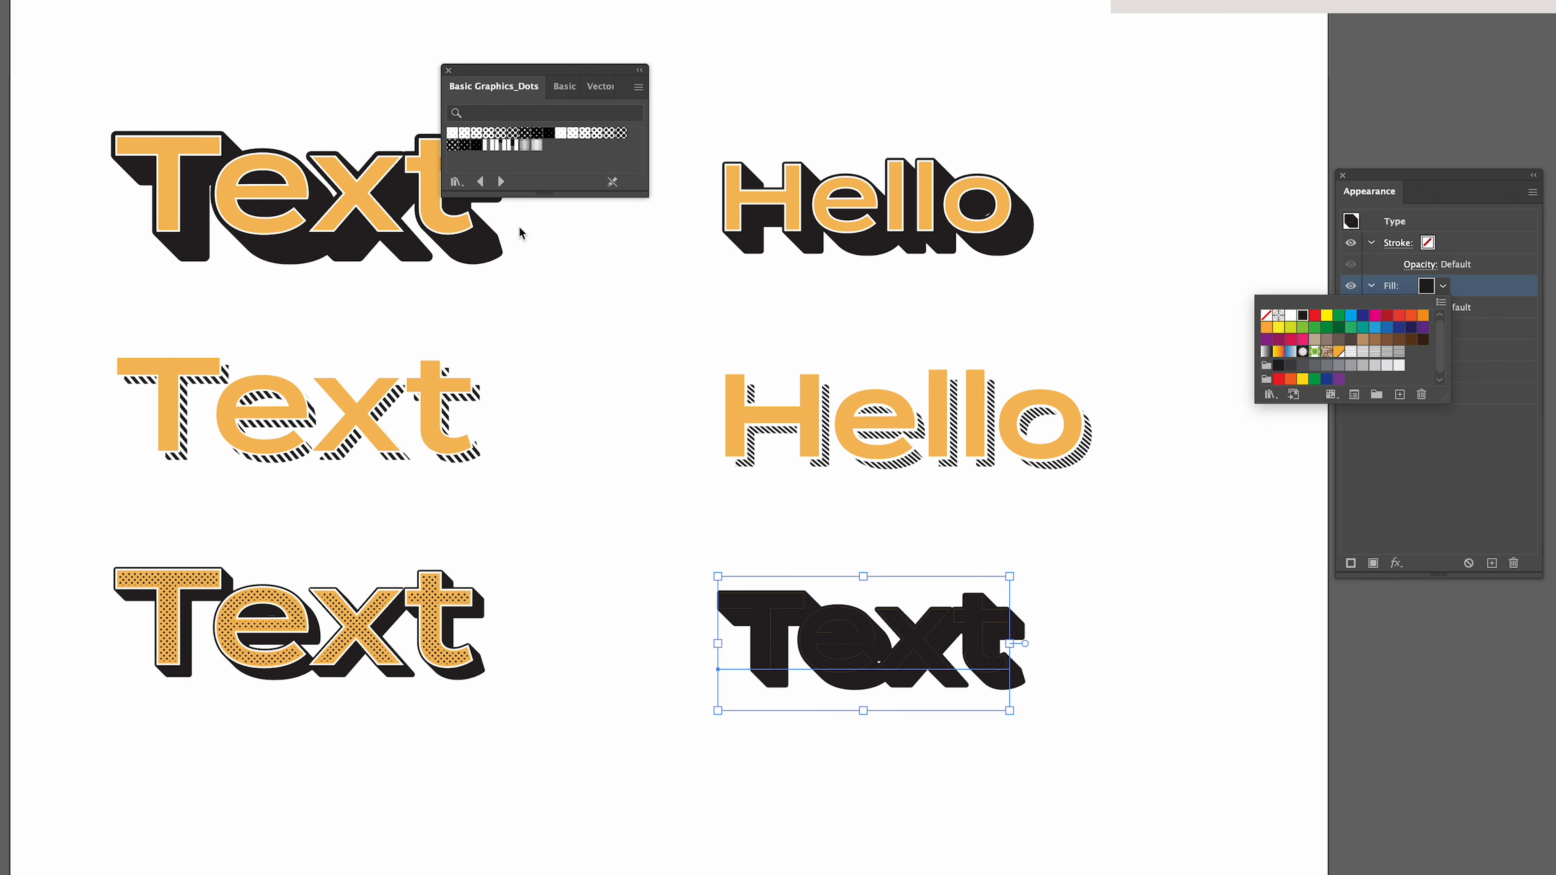
Compare the first five dot patterns on the top fill, keep the third one, and close the pattern library.
click(457, 134)
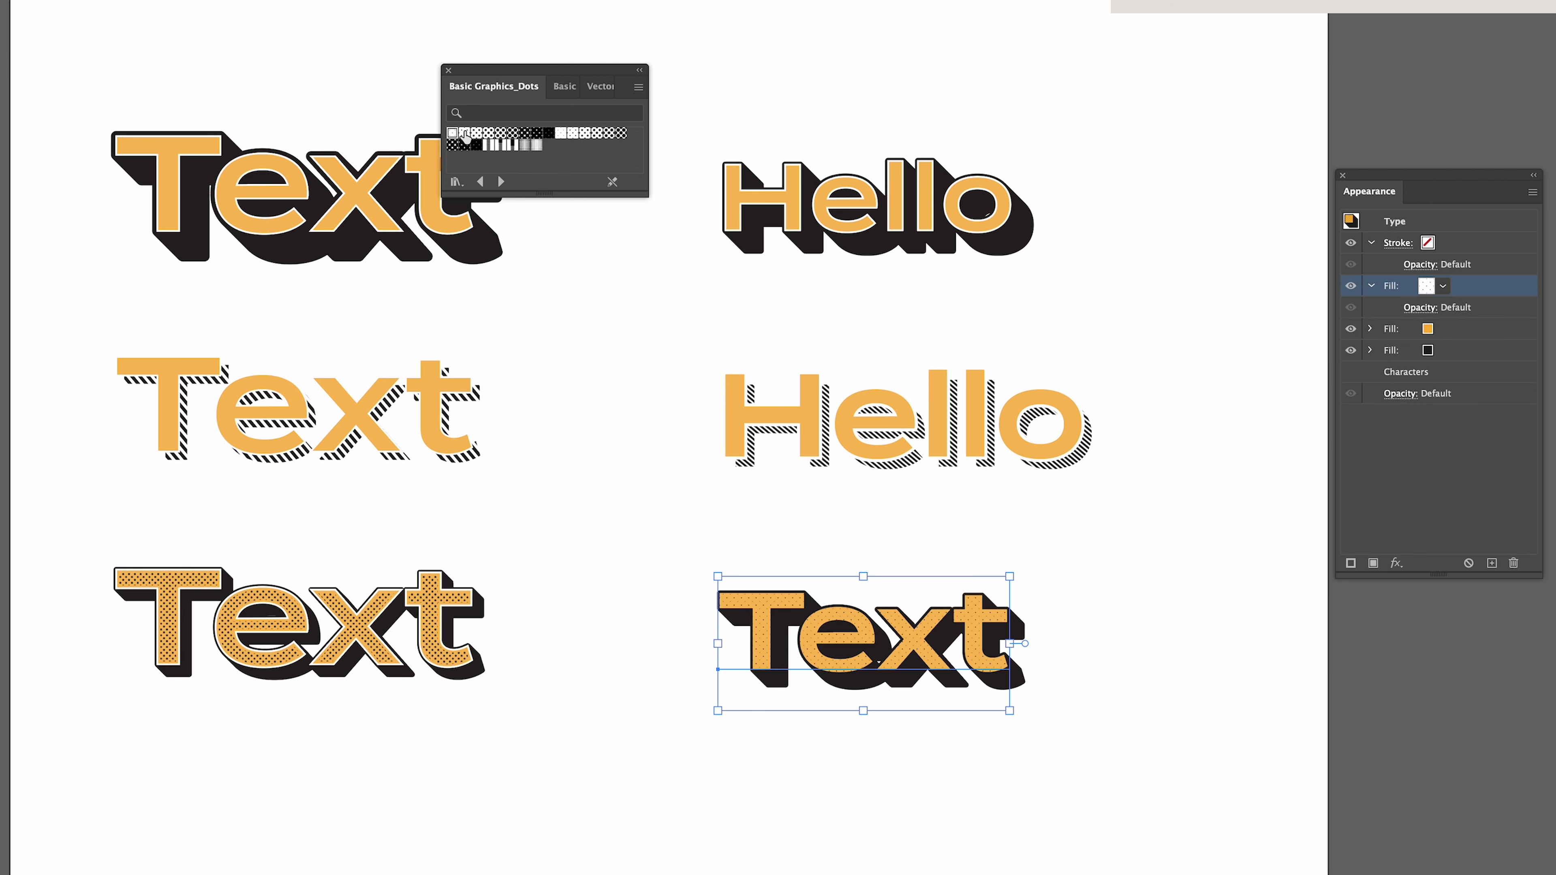
click(465, 133)
click(477, 134)
click(488, 134)
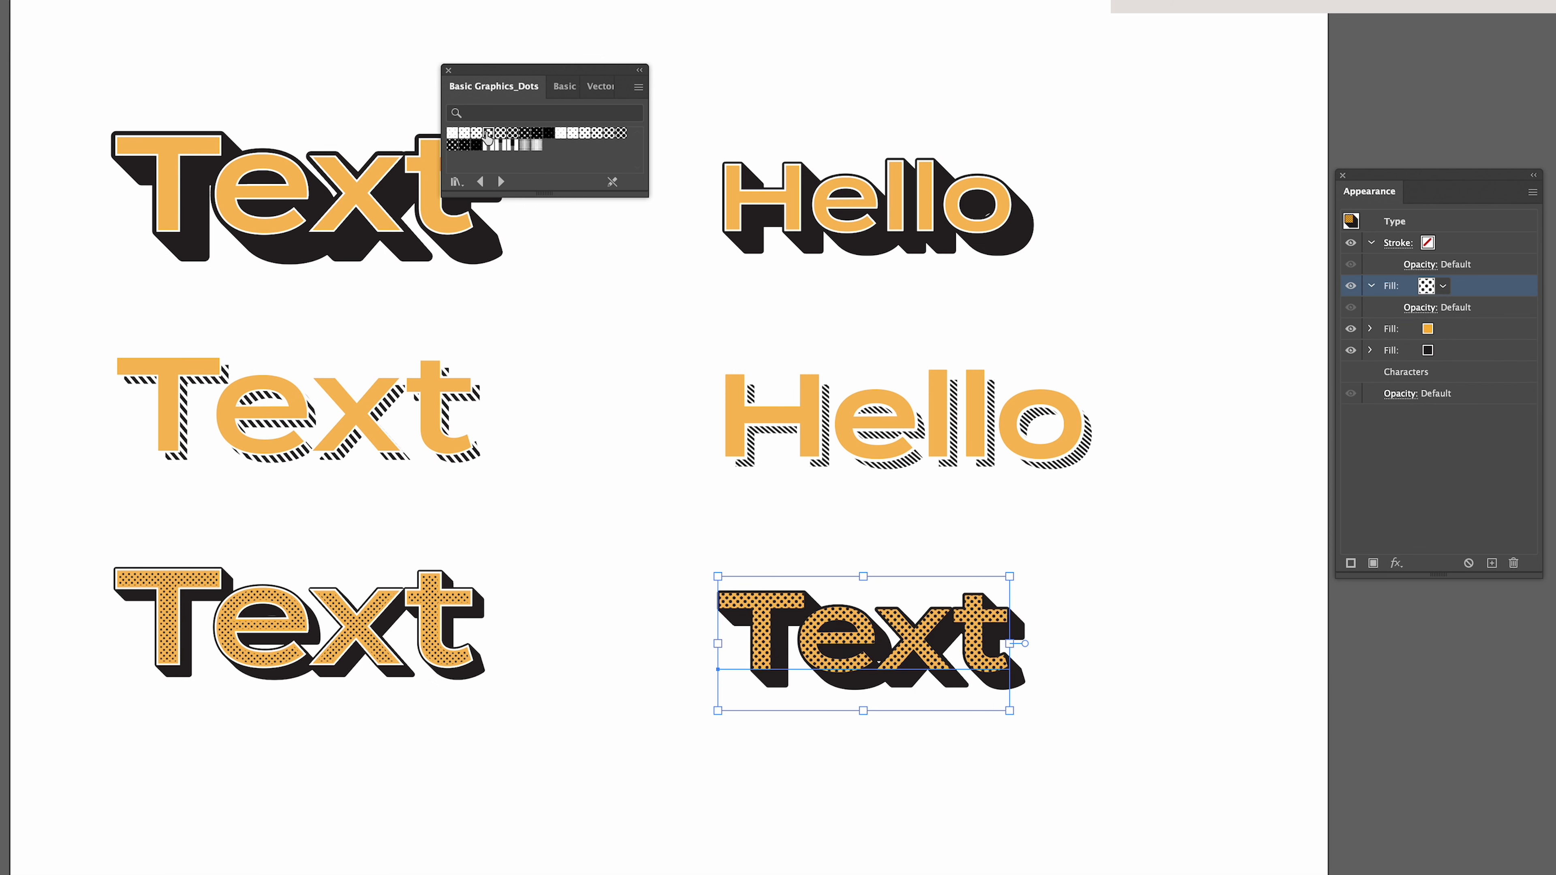
click(500, 134)
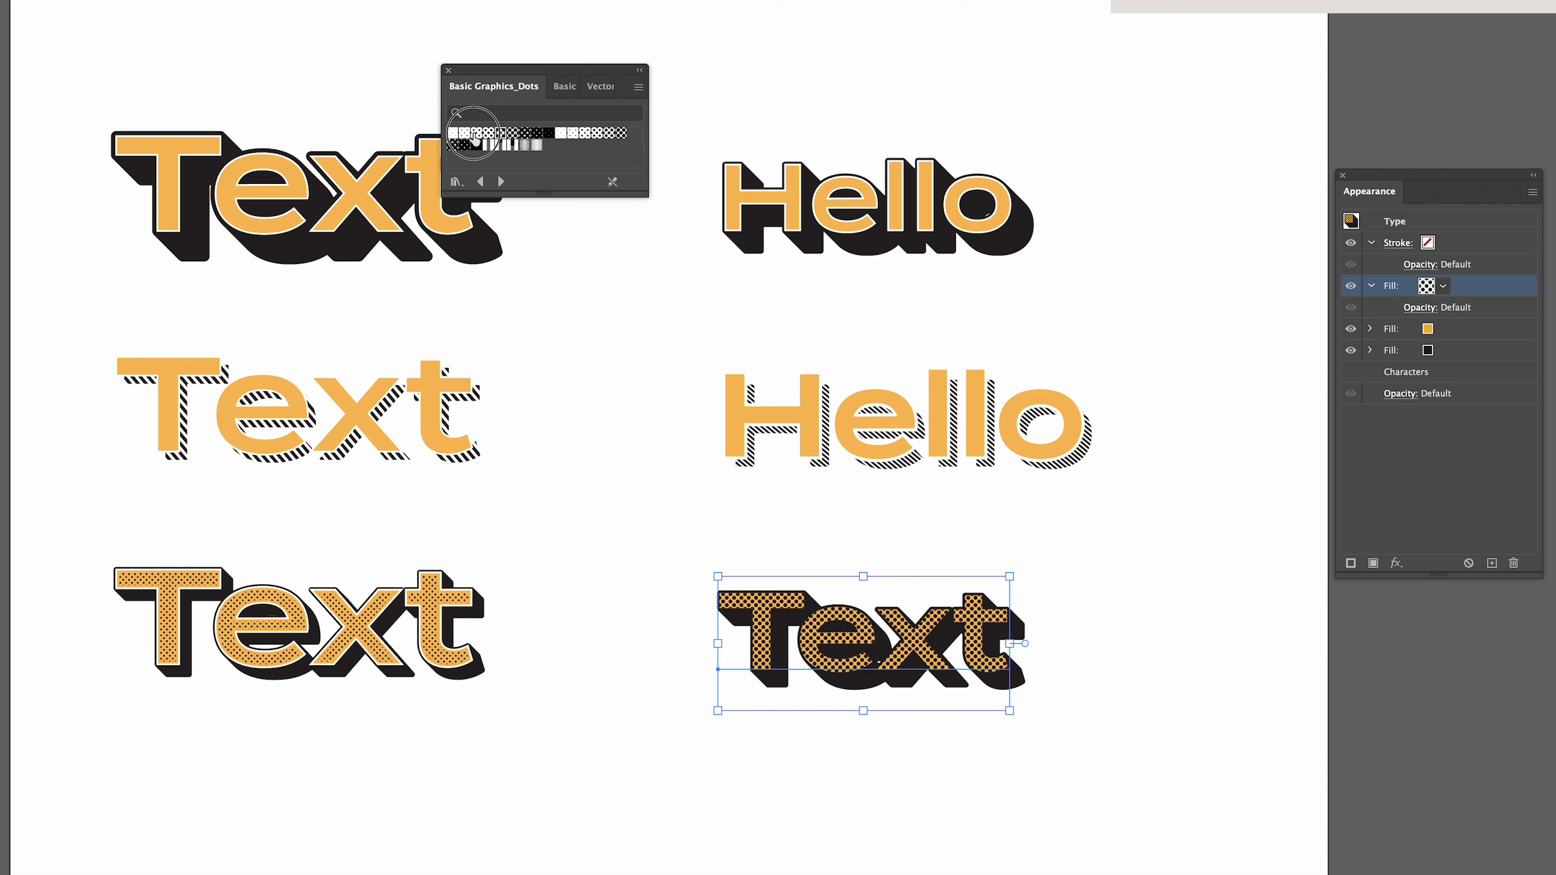
click(476, 134)
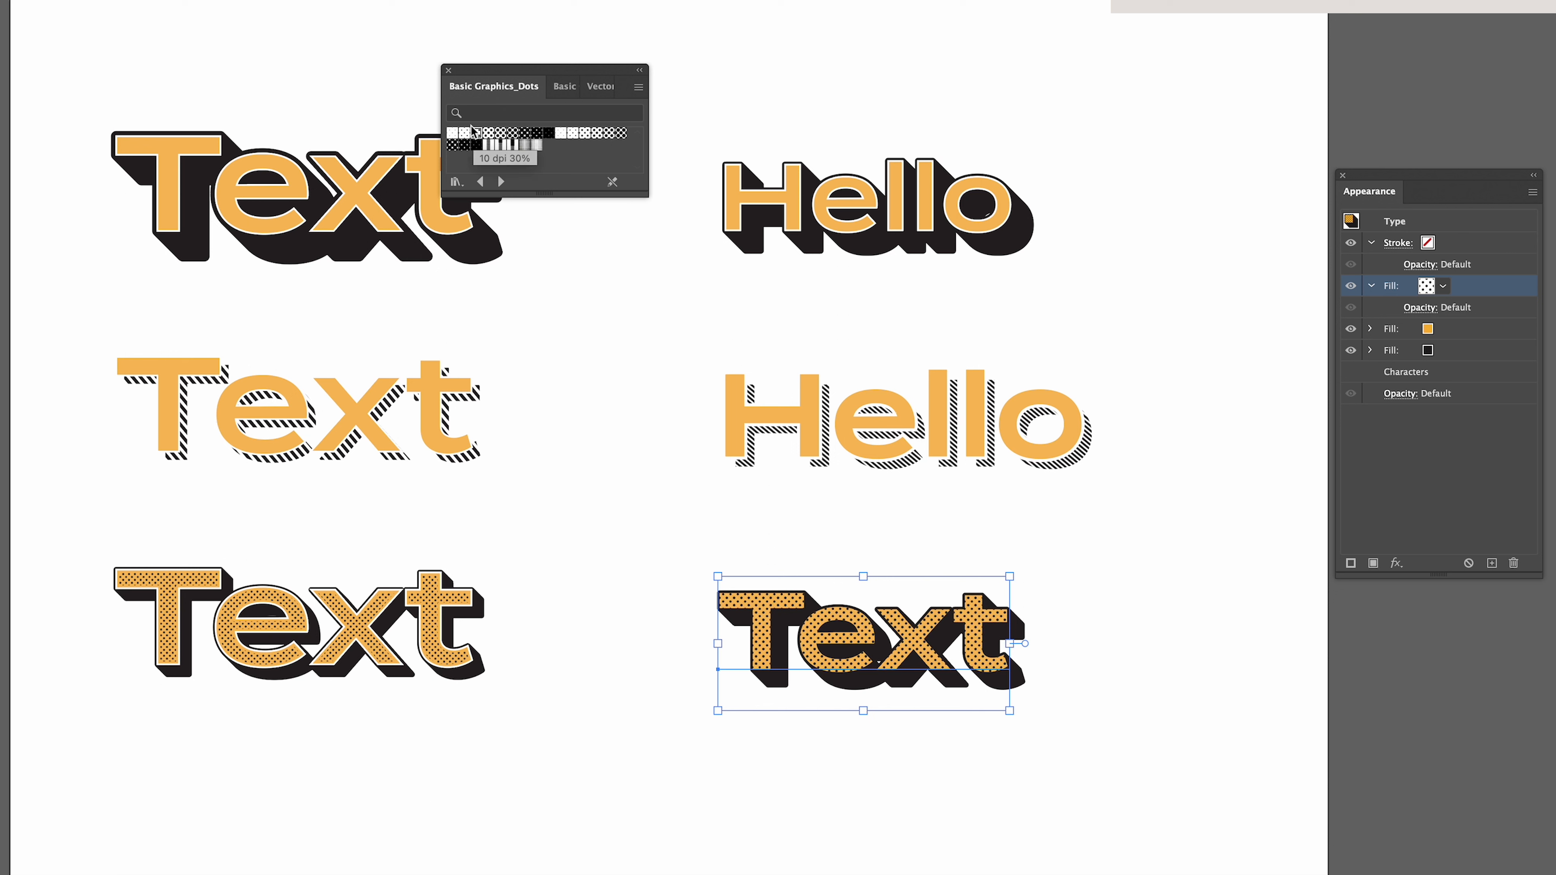
click(447, 71)
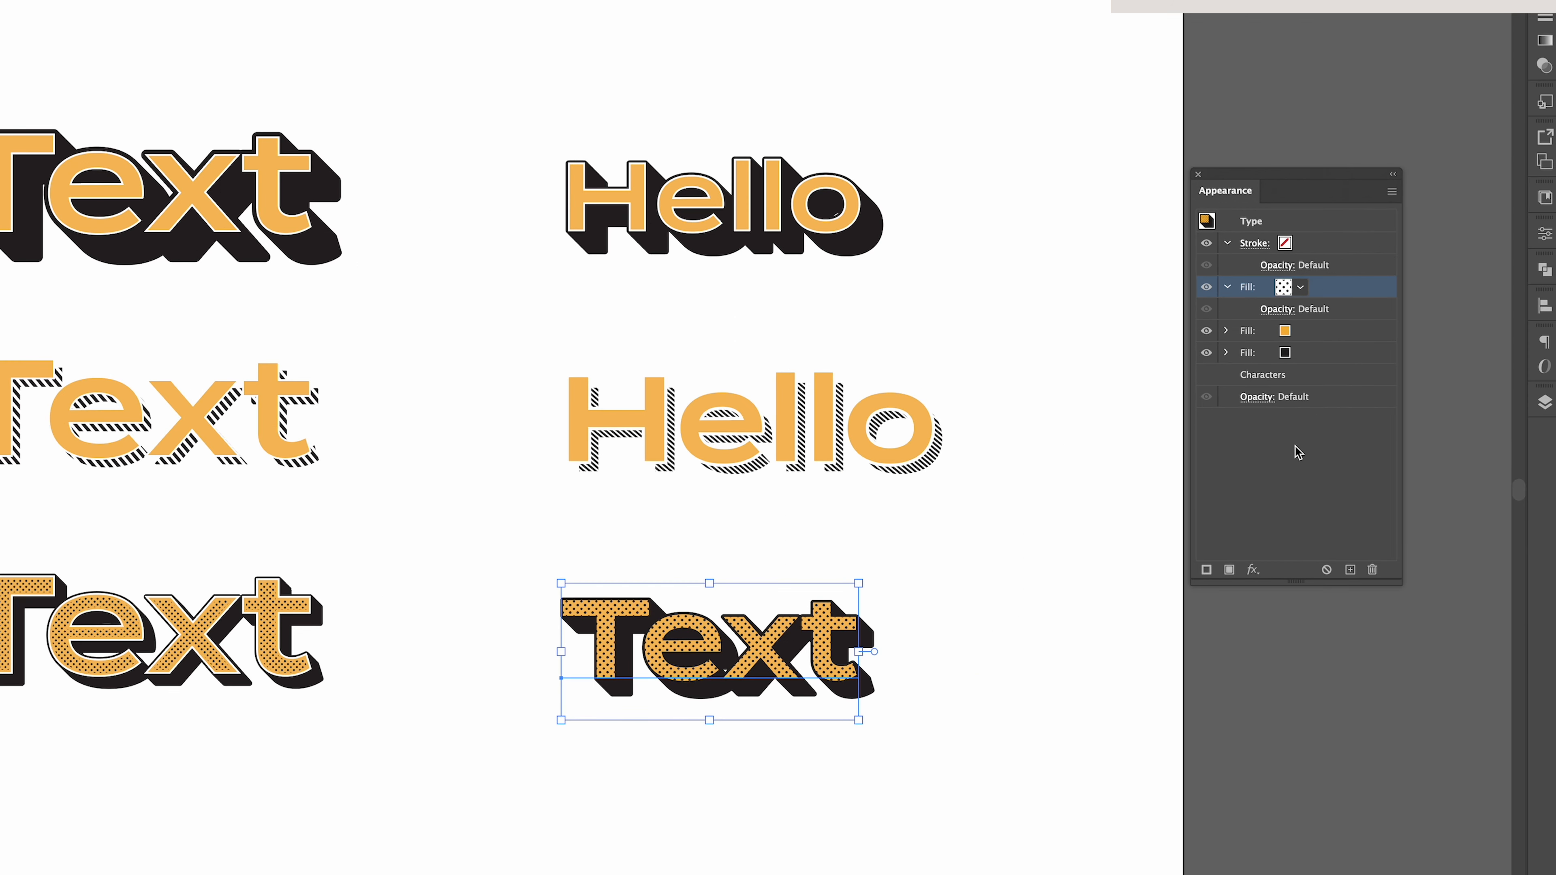
Add an Offset Path effect of -5 px to the dotted fill to inset the pattern within the letters.
click(1253, 569)
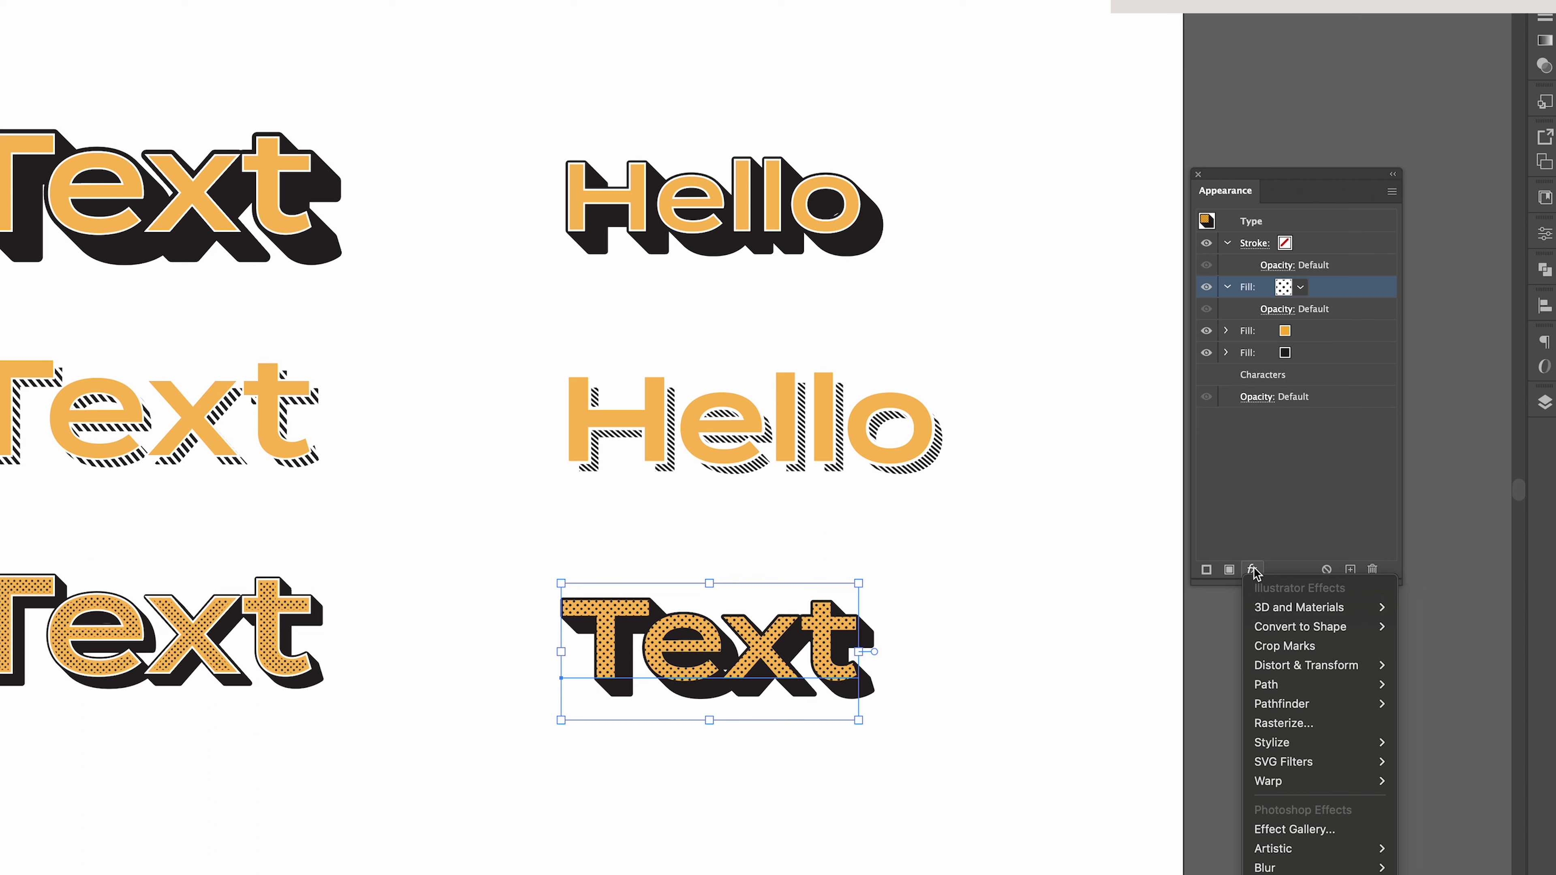
mouse_move(1317, 684)
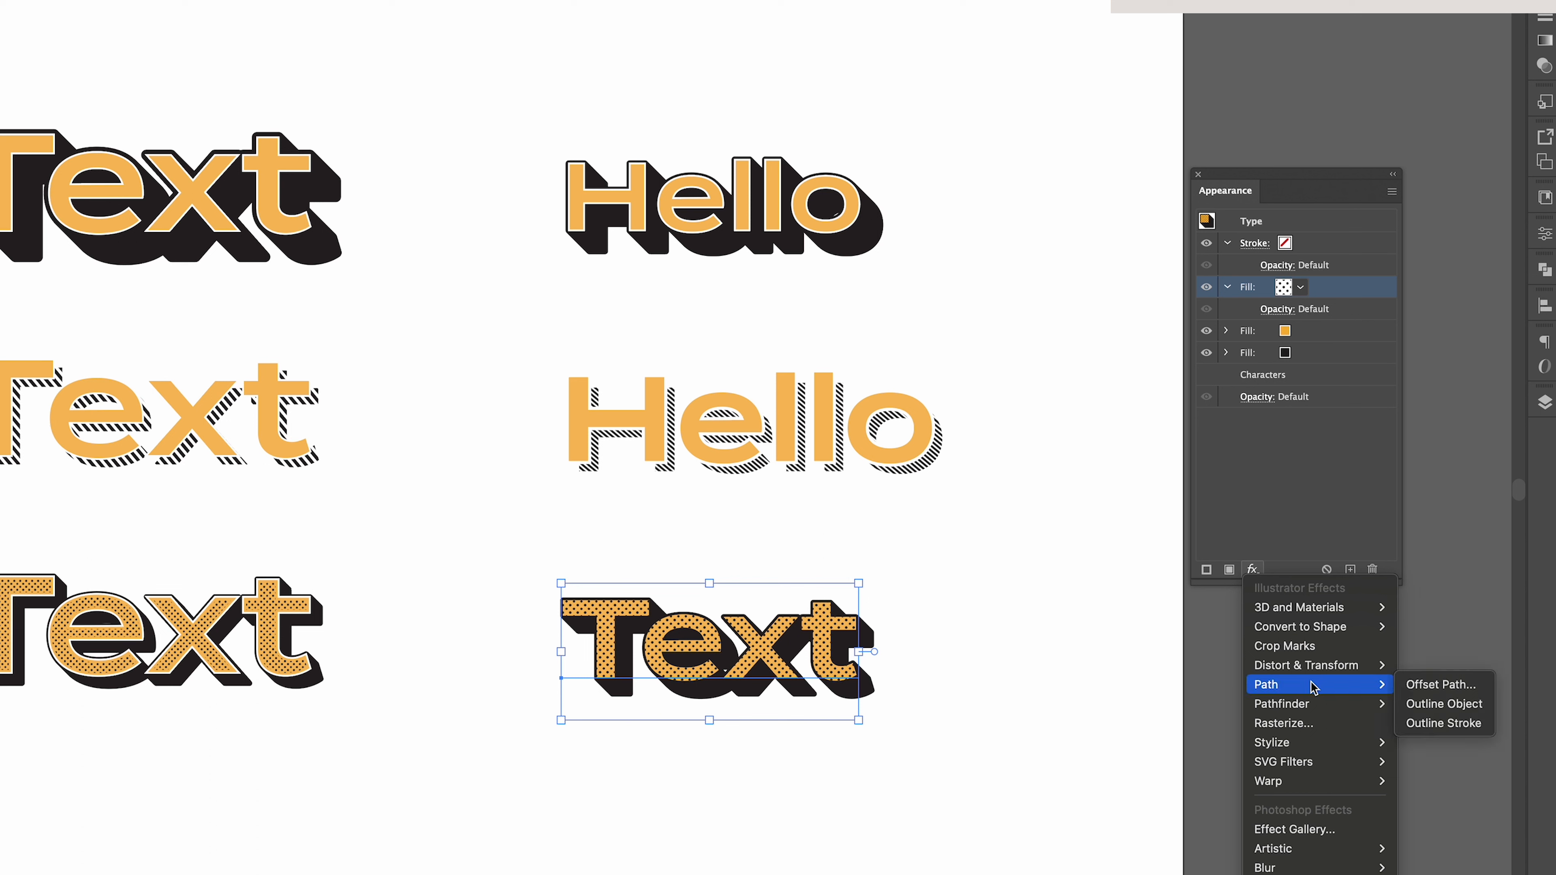
click(1436, 685)
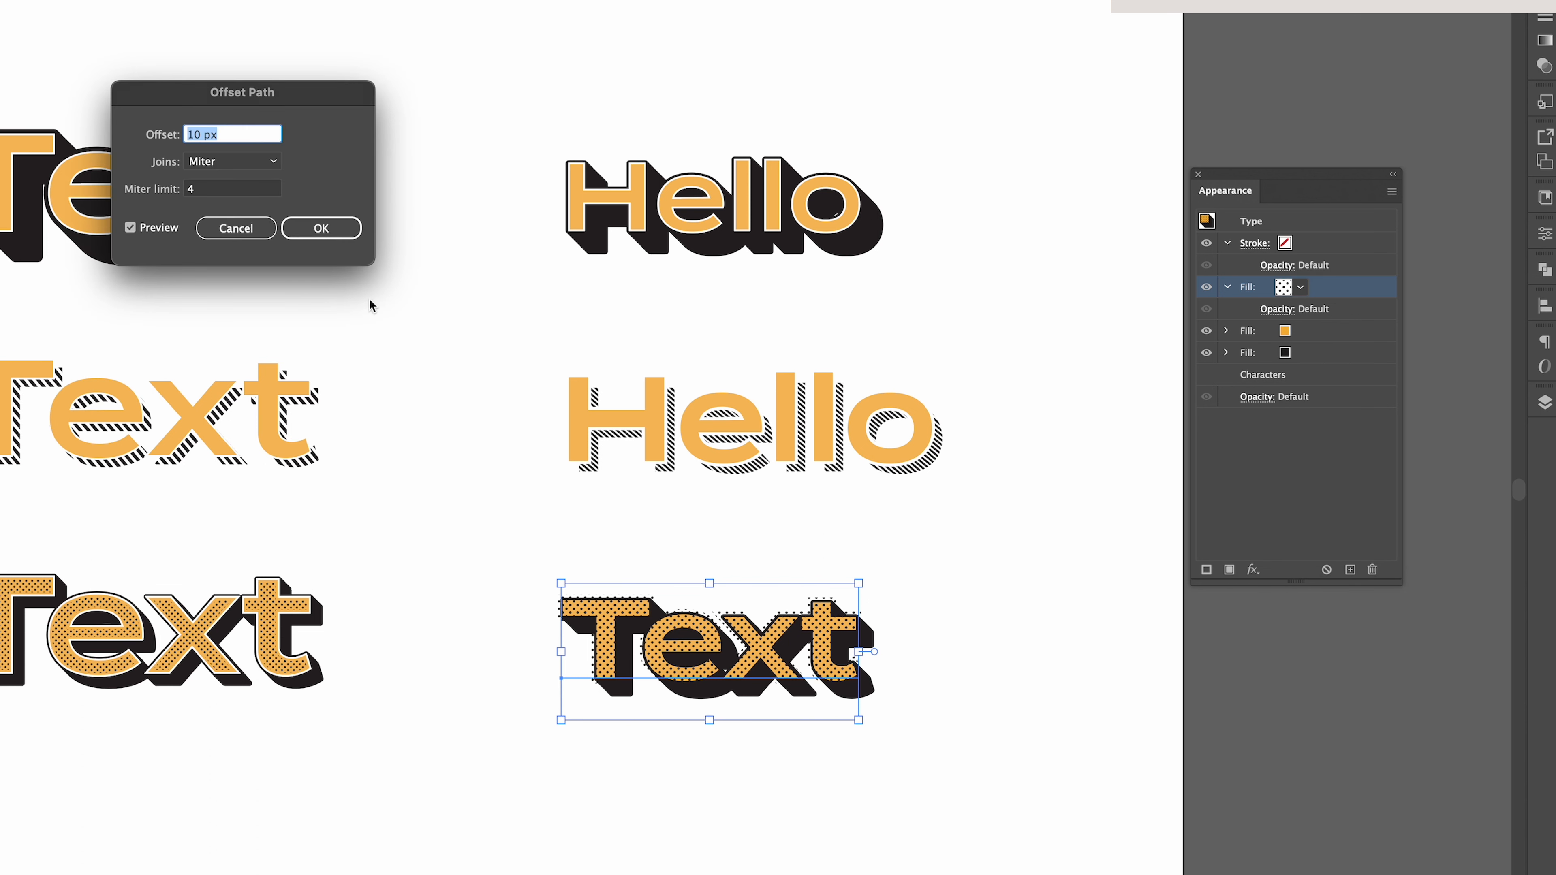
click(235, 137)
key(shift+Down)
key(Down)
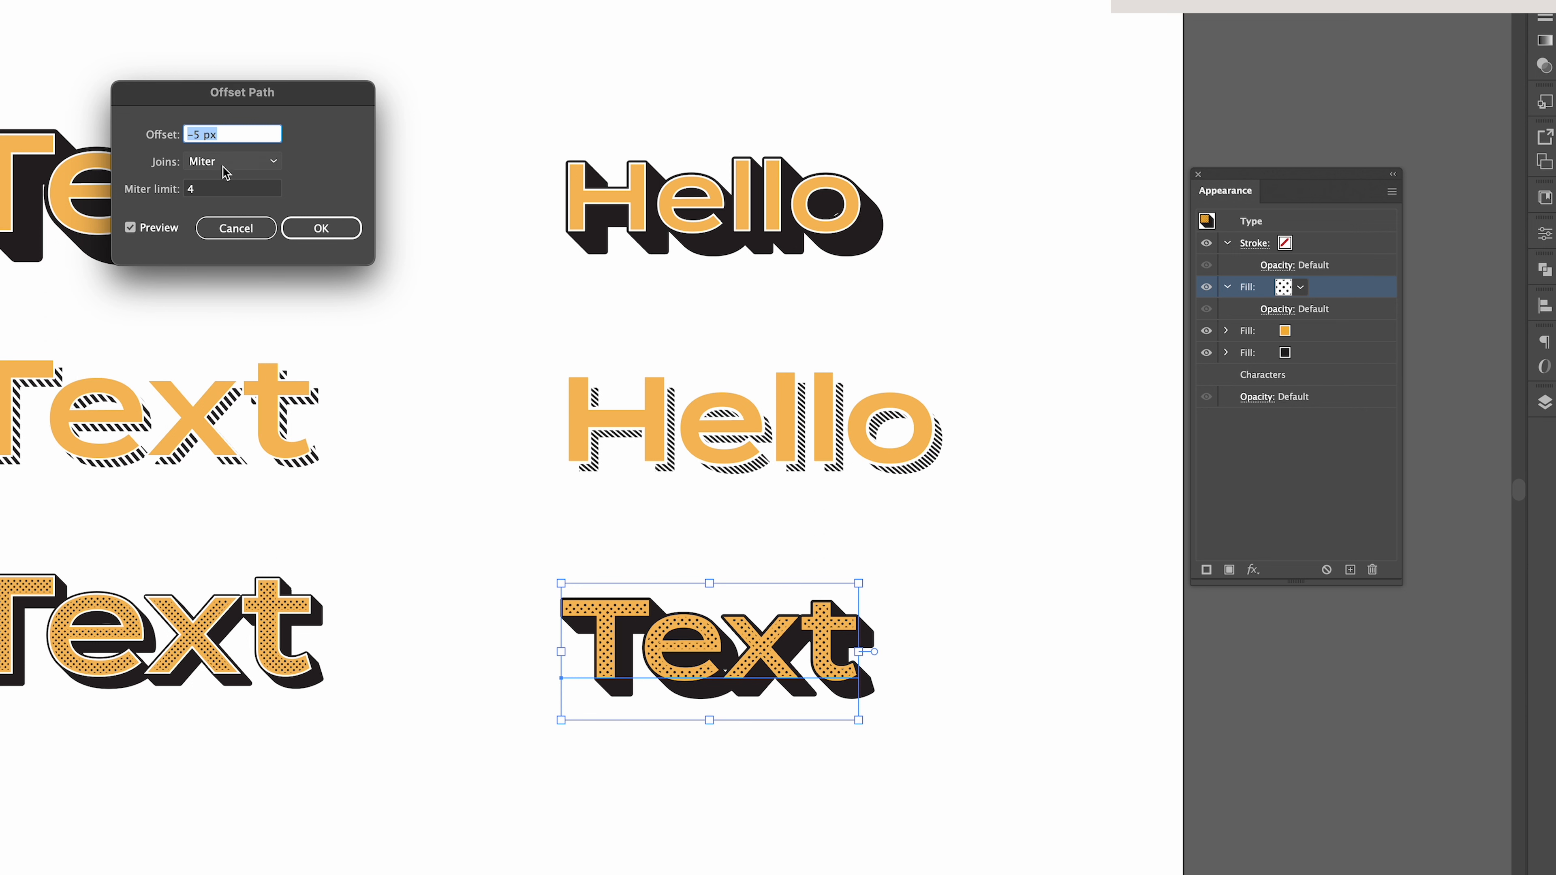
click(324, 231)
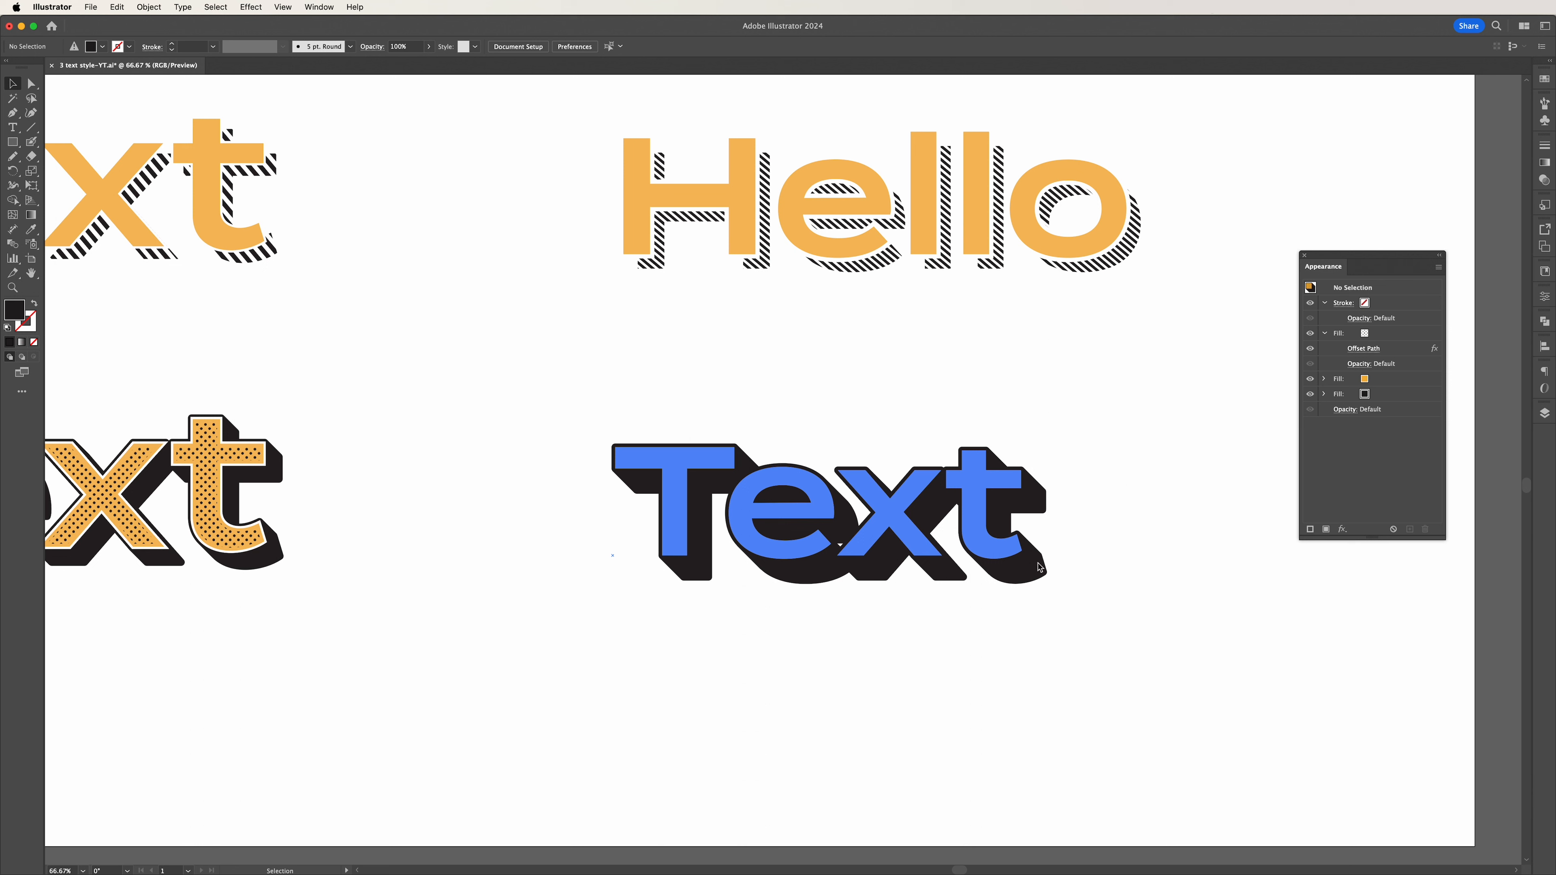
Give the dotted, extruded text a white stroke with a weight of 3 pt.
click(990, 553)
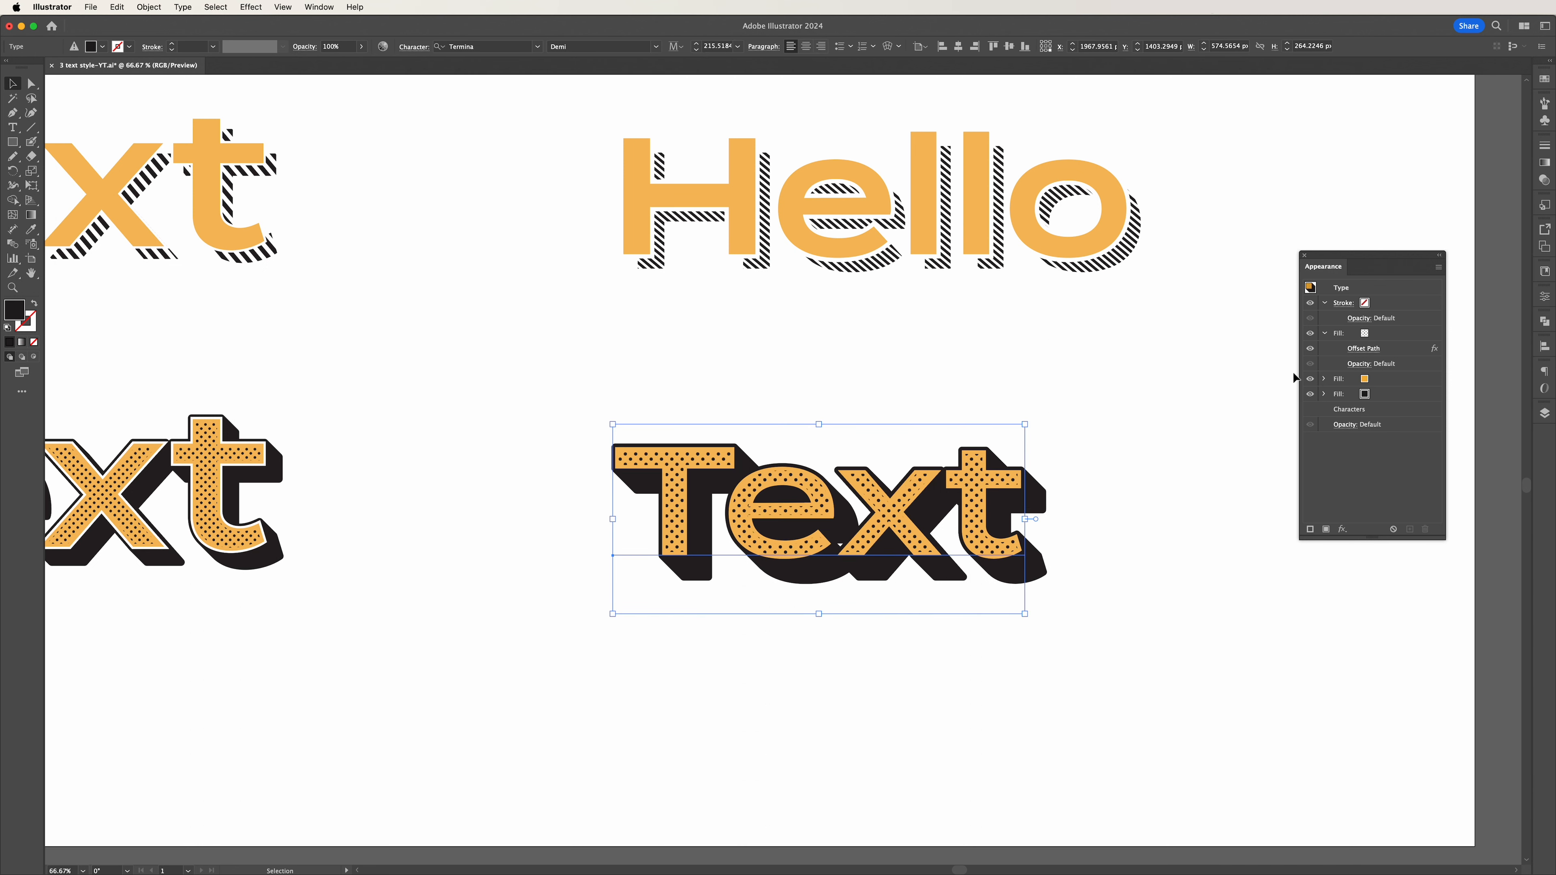
click(1371, 309)
click(1375, 303)
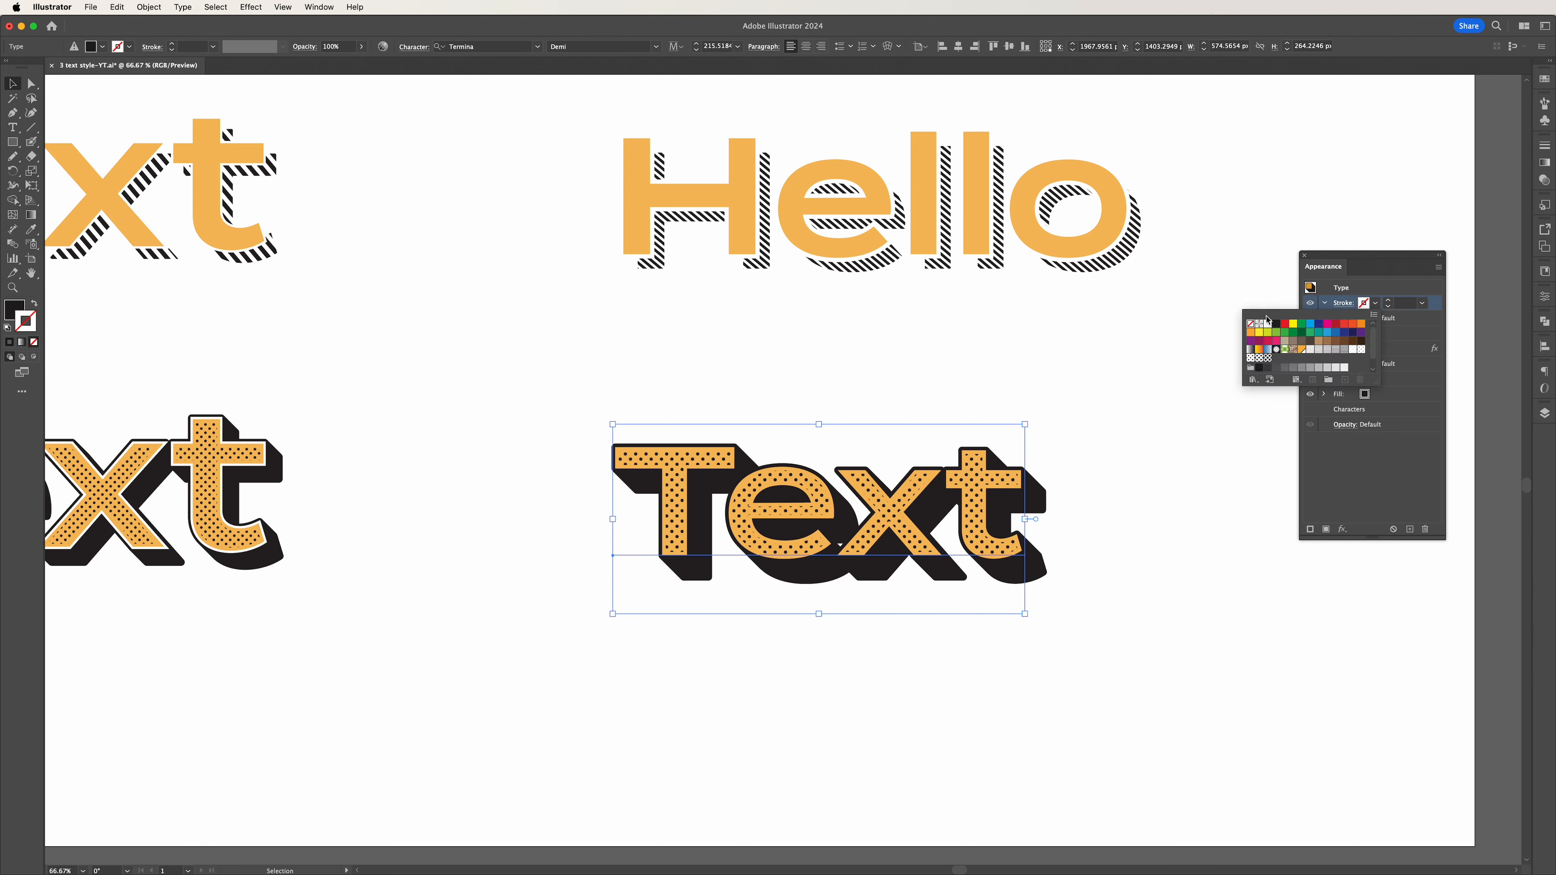
click(1267, 325)
click(1392, 303)
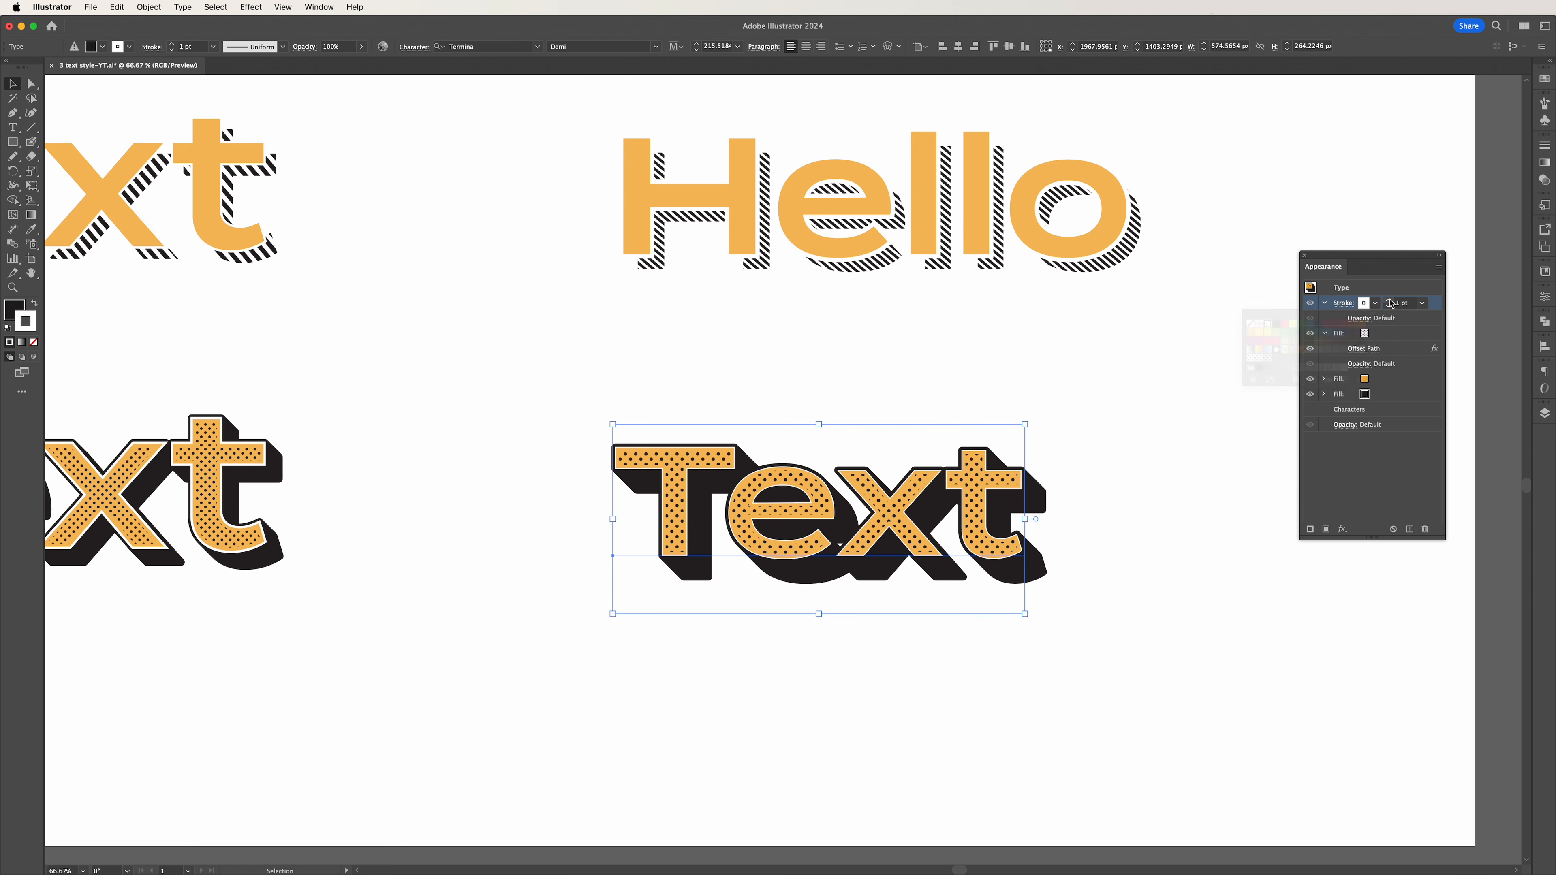
click(1391, 302)
click(1390, 303)
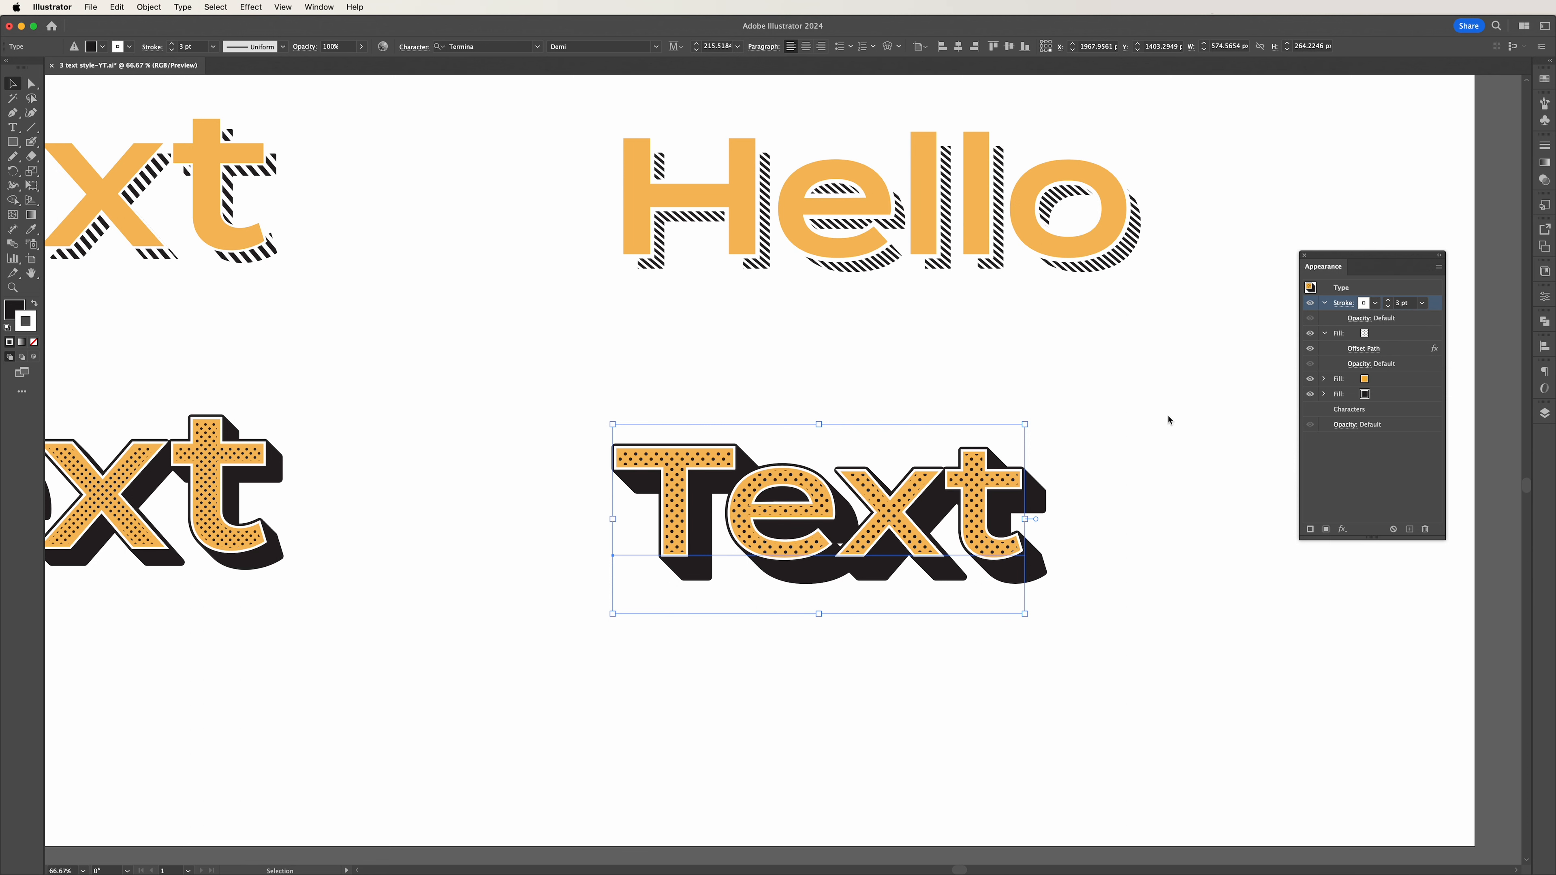
click(1156, 532)
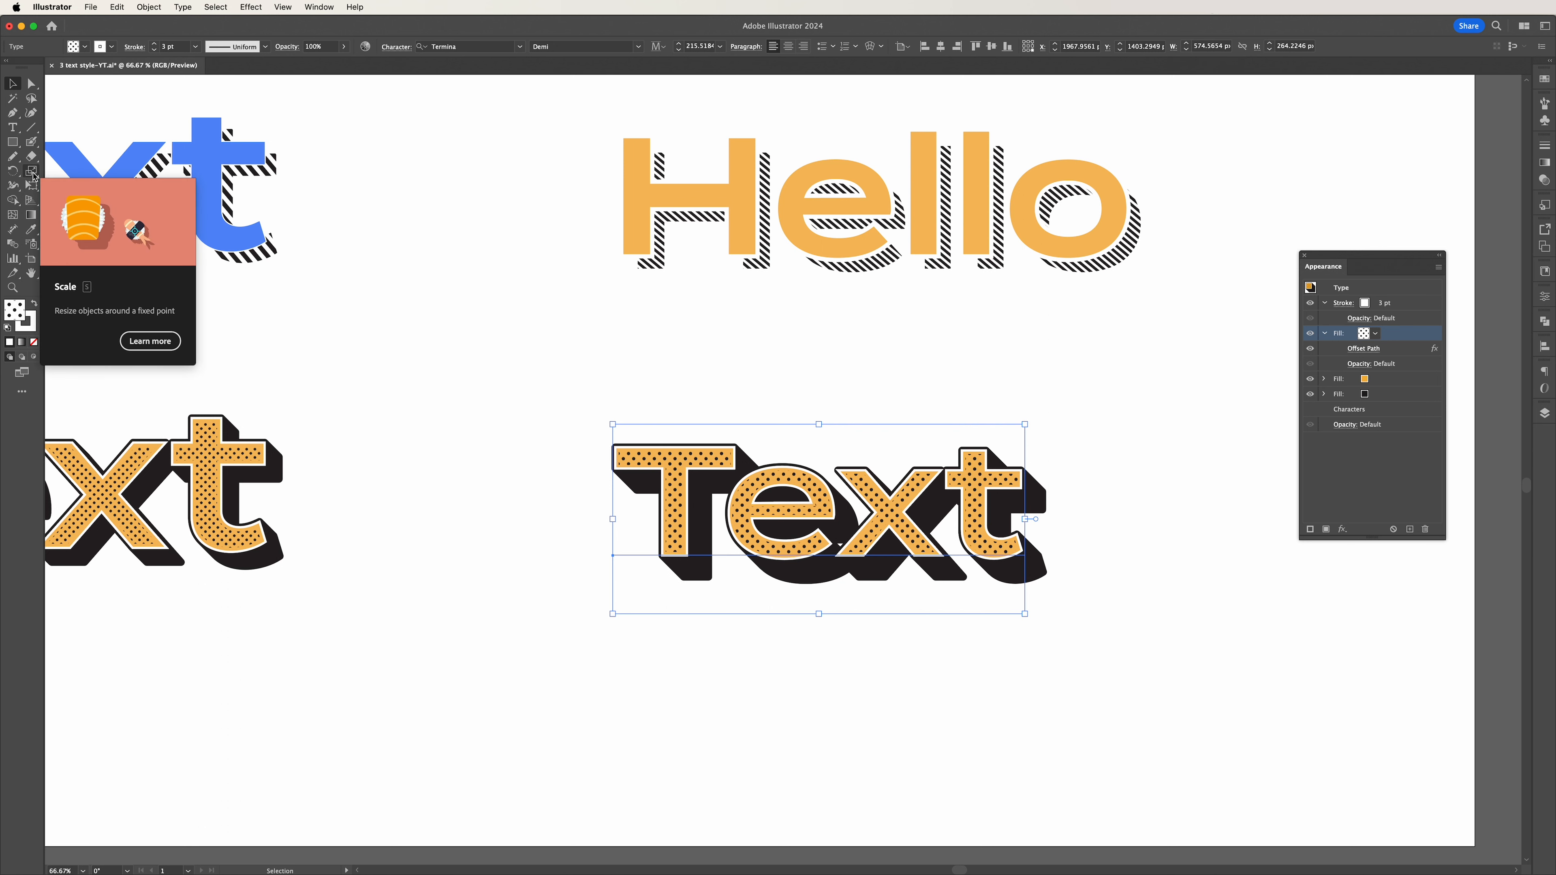
Preview larger dot sizes up to 90%, then scale only the top fill's pattern uniformly to 50%, without transforming the text object.
double_click(32, 174)
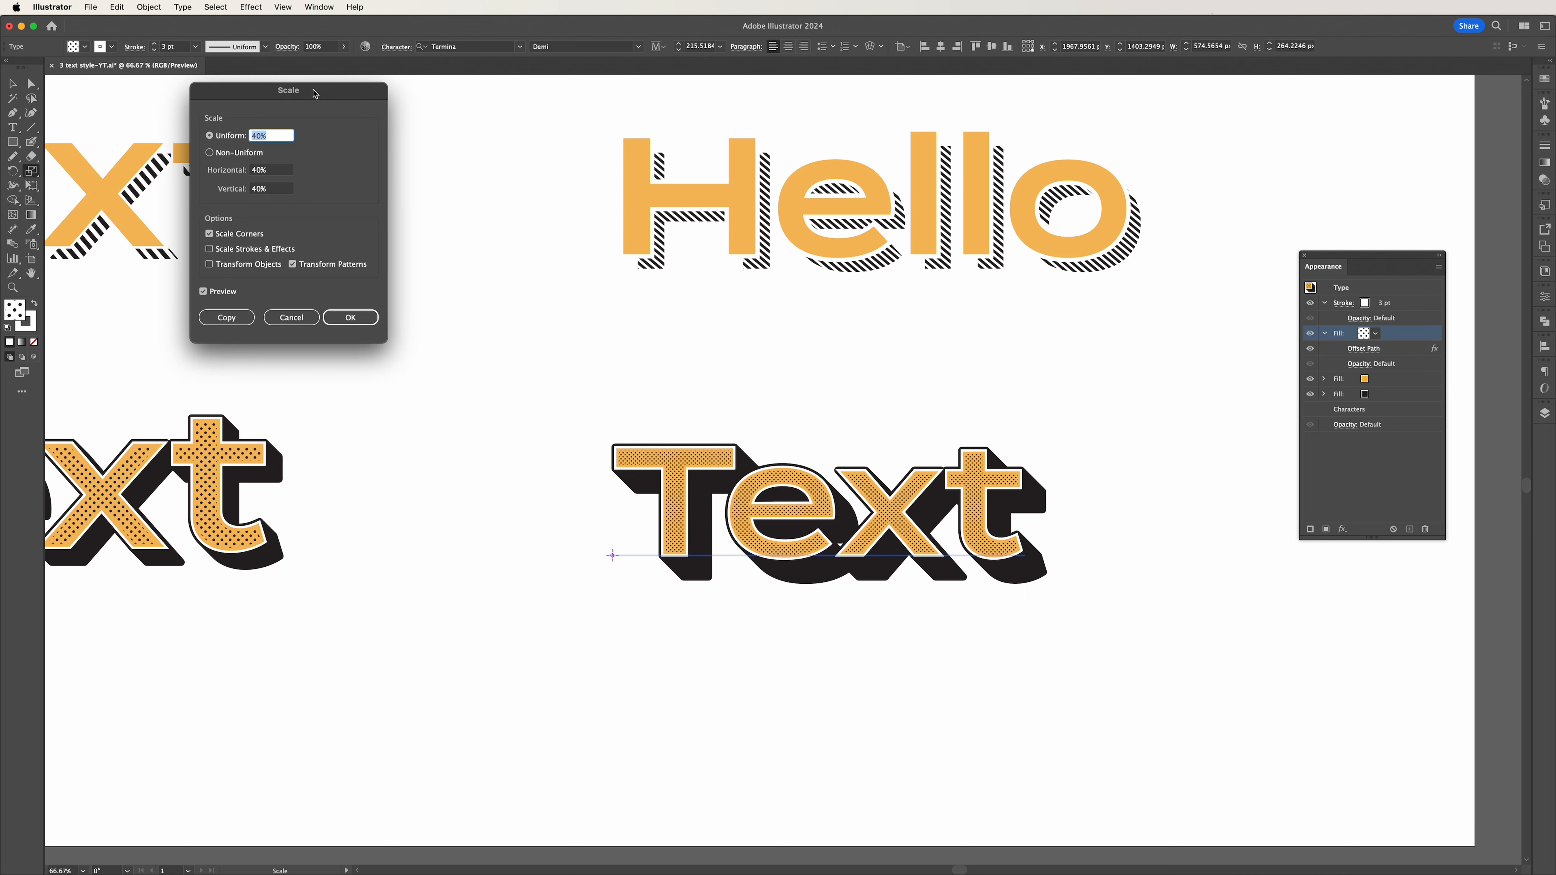
drag(313, 94, 494, 199)
click(453, 245)
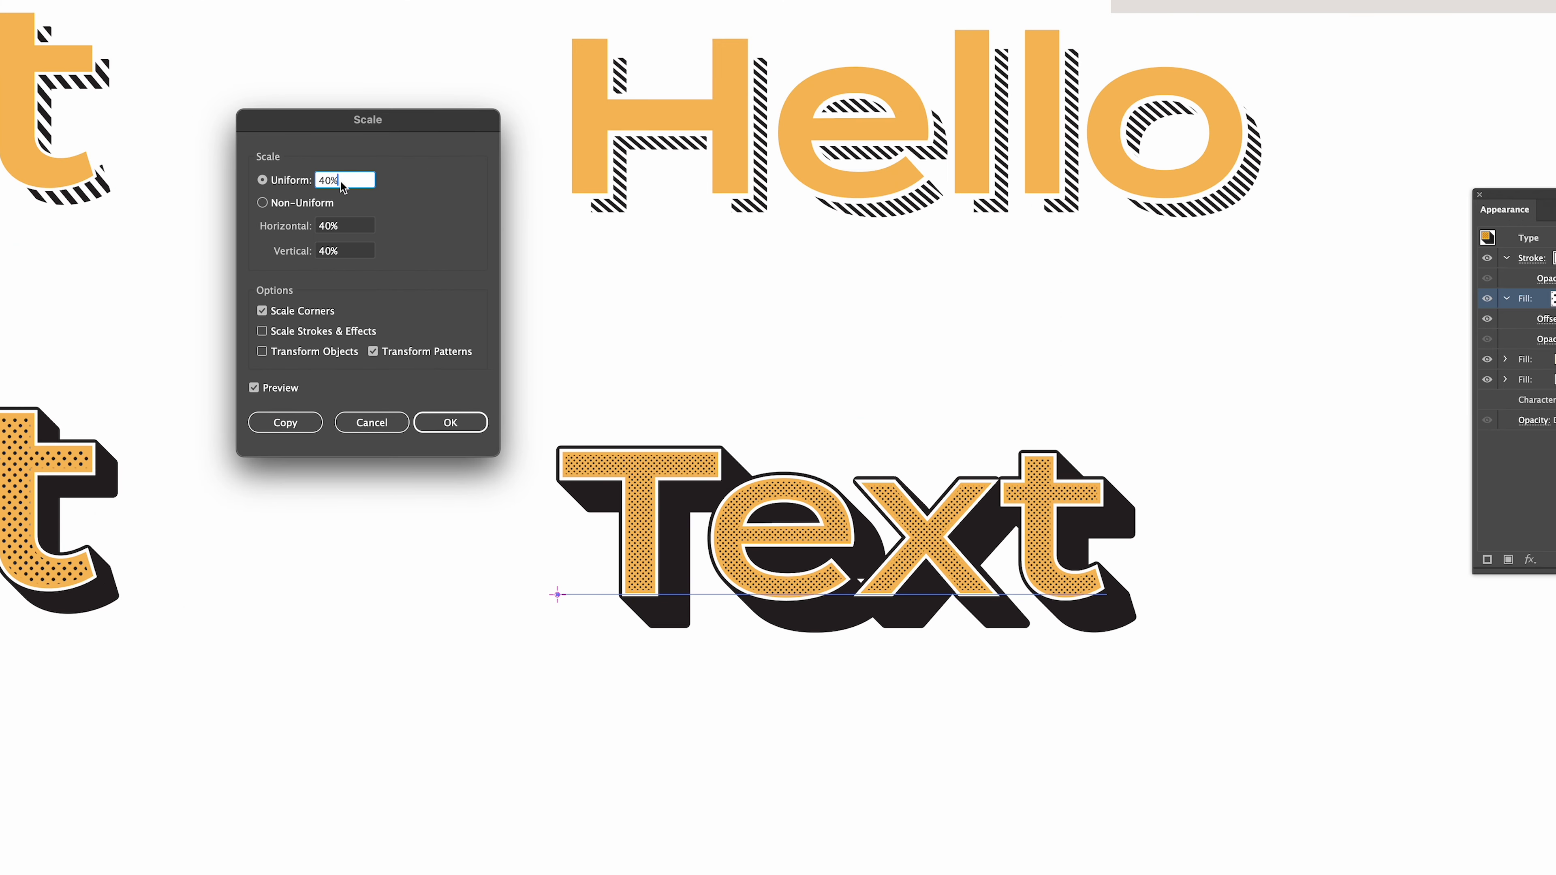
key(shift+Up)
key(shift+Up)
key(shift+Up)
key(shift+Up)
key(shift+Up)
key(shift+Up)
key(shift+Up)
key(shift+Up)
key(shift+Up)
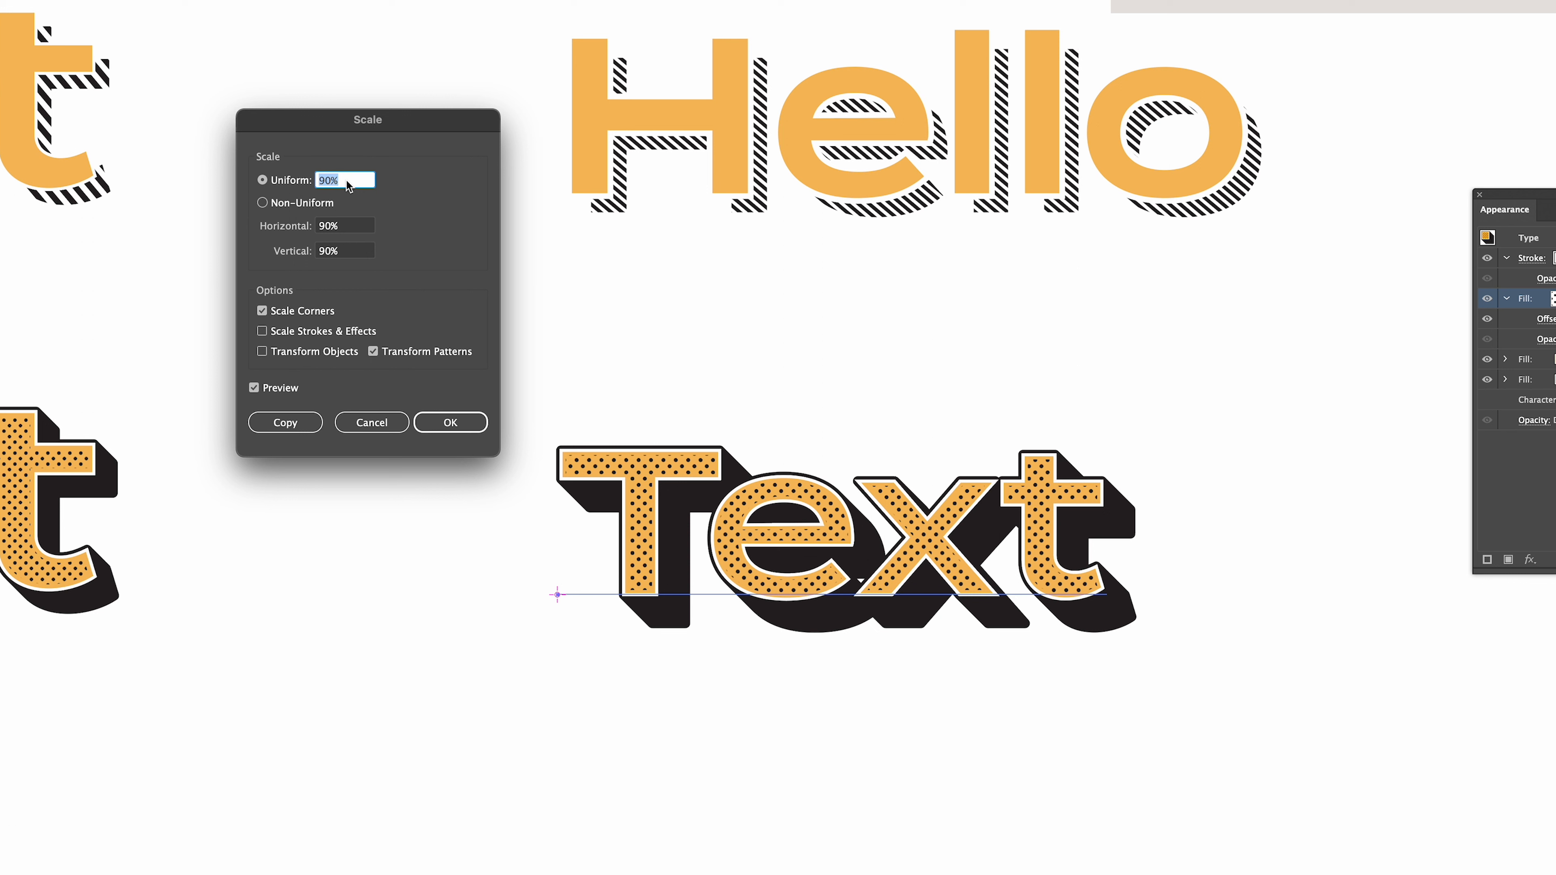
key(shift+Down)
key(shift+Down)
key(shift+Down)
key(shift+Down)
key(shift+Down)
key(shift+Down)
key(shift+Down)
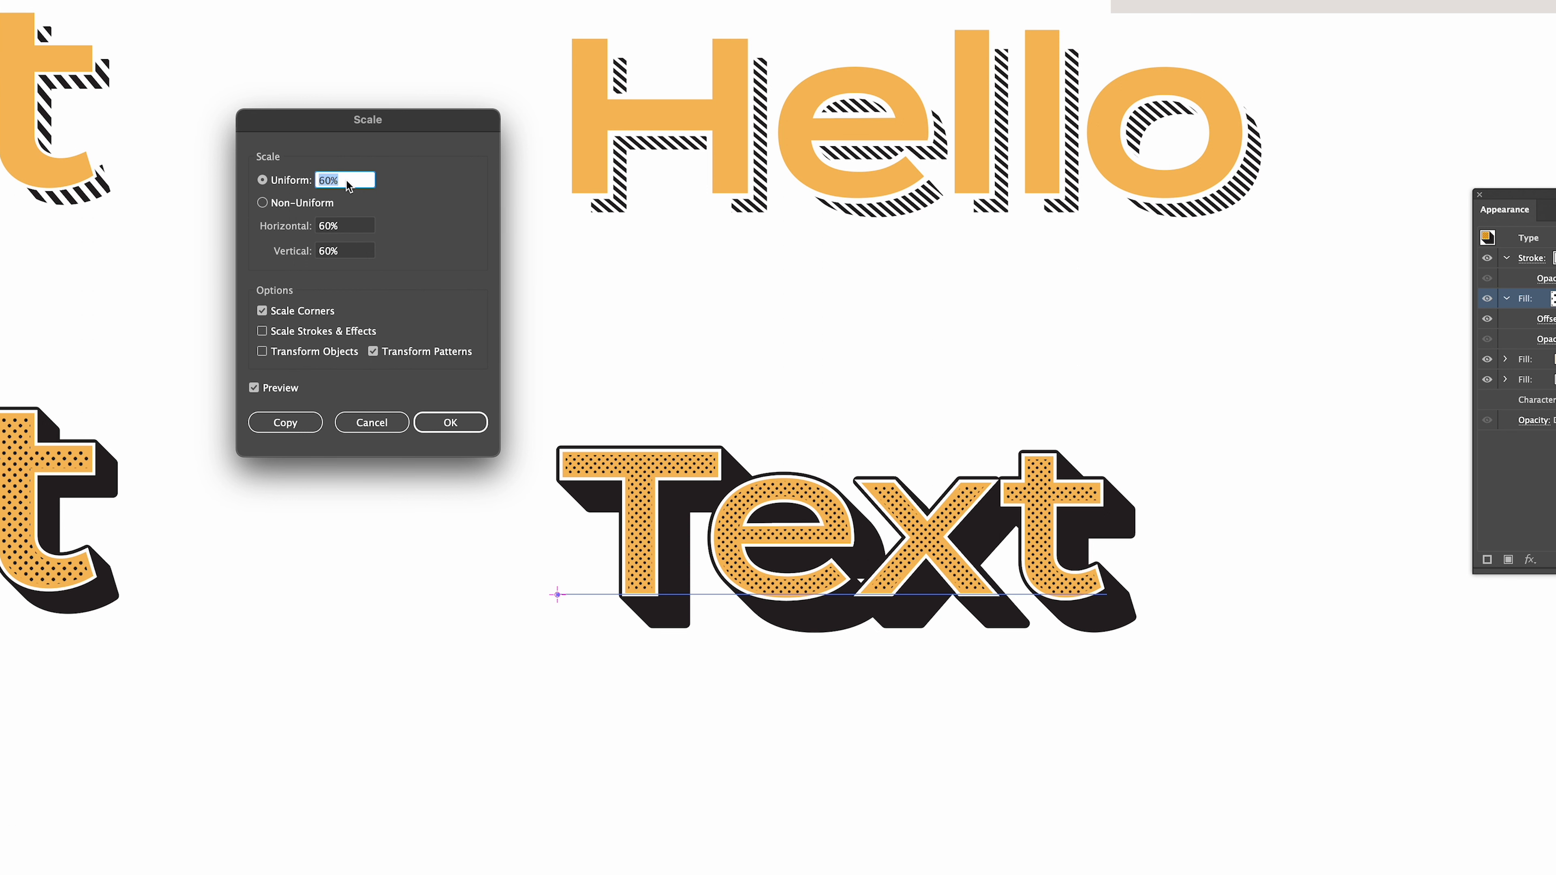
key(shift+Down)
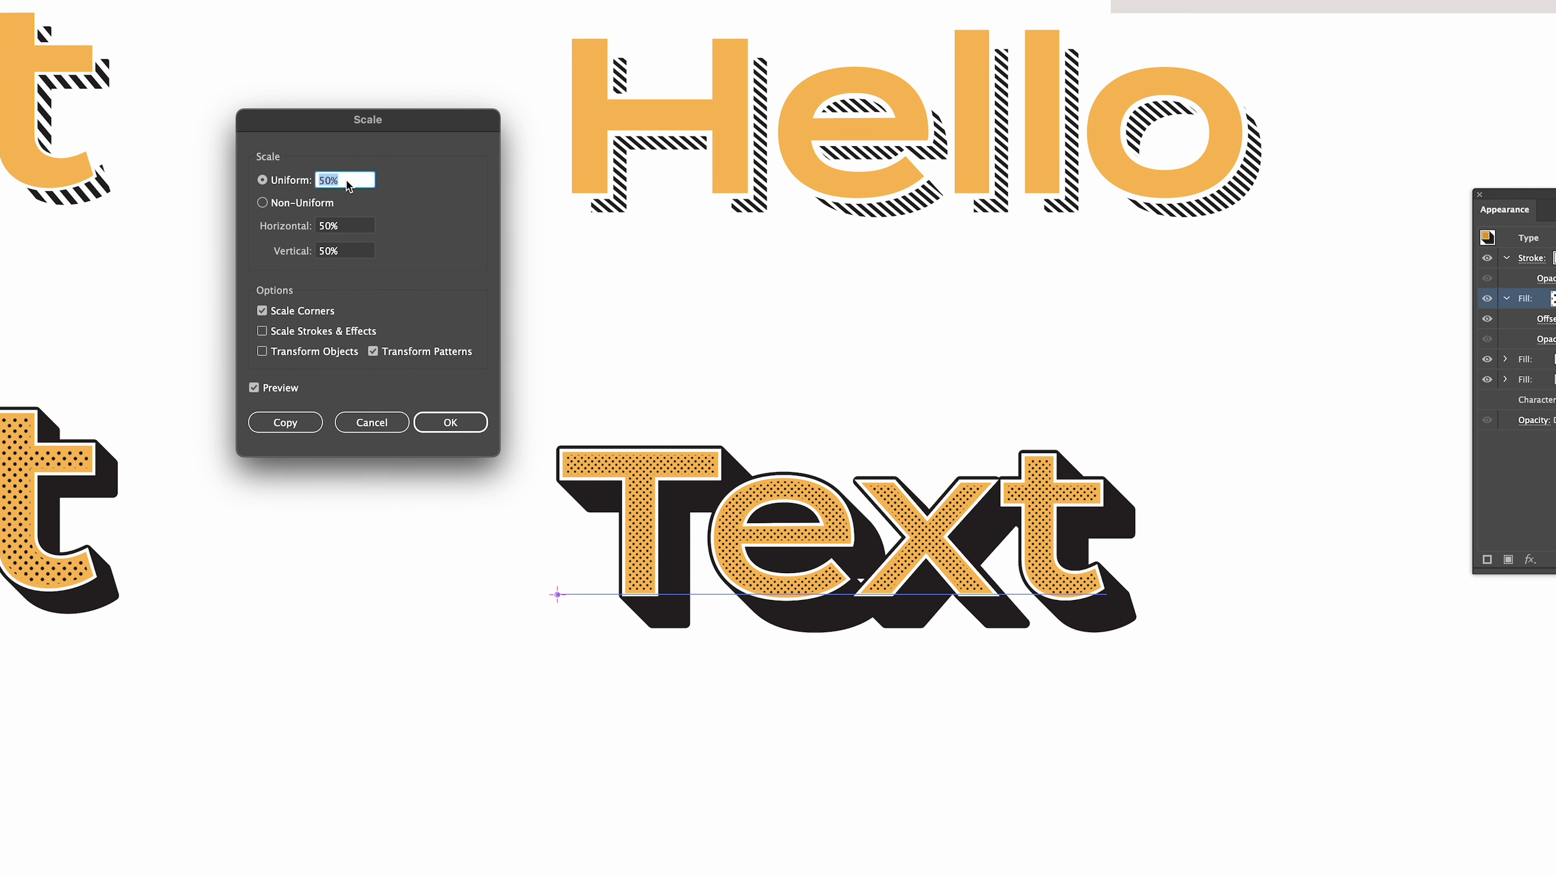
click(450, 423)
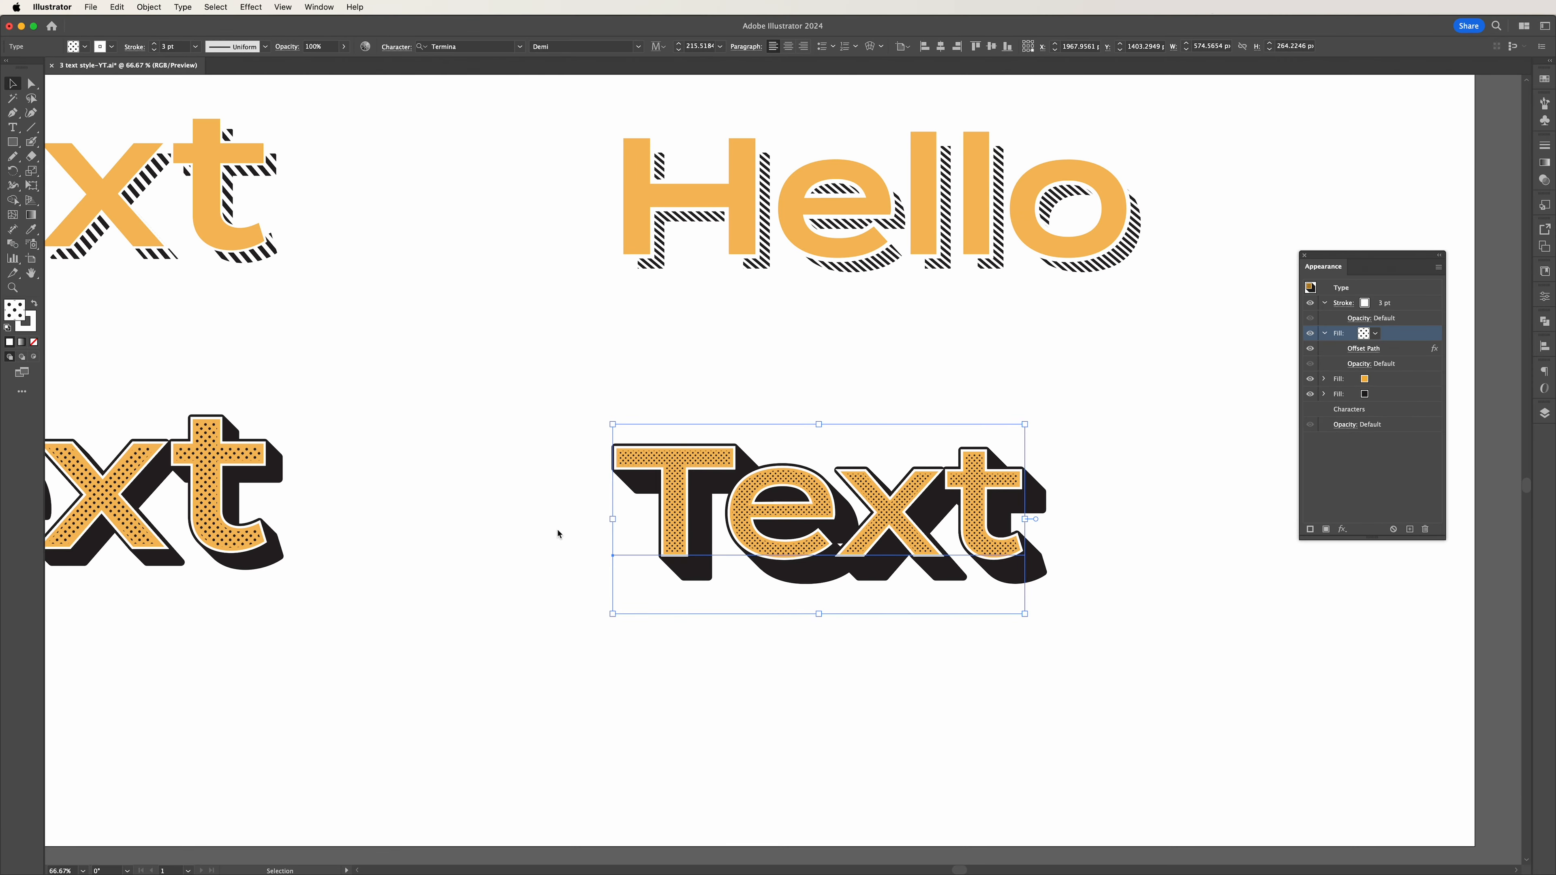